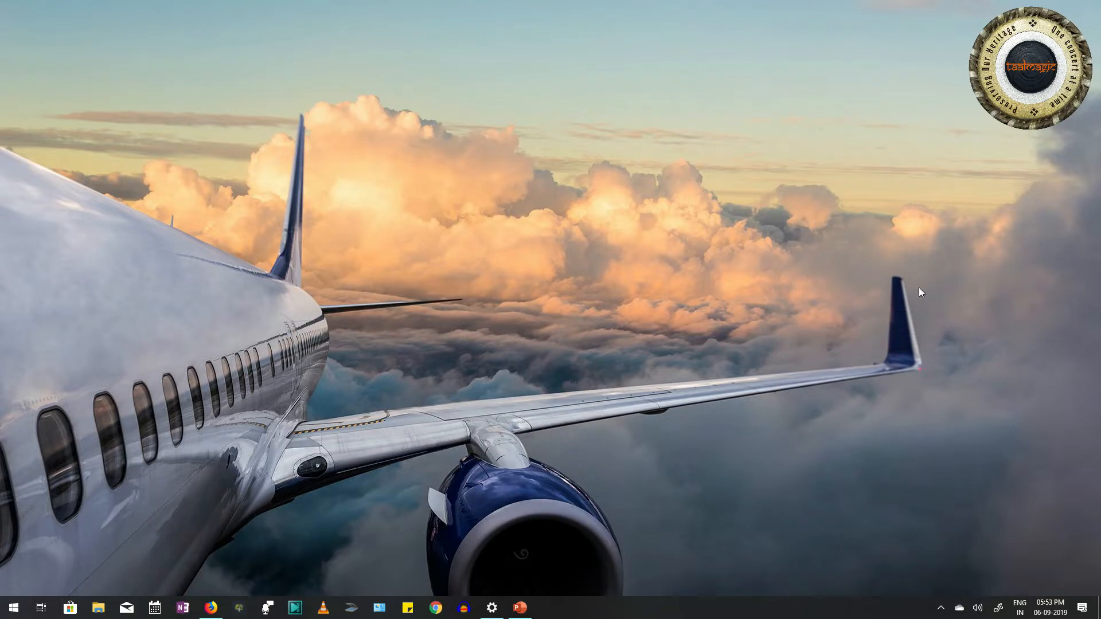
left_click(211, 607)
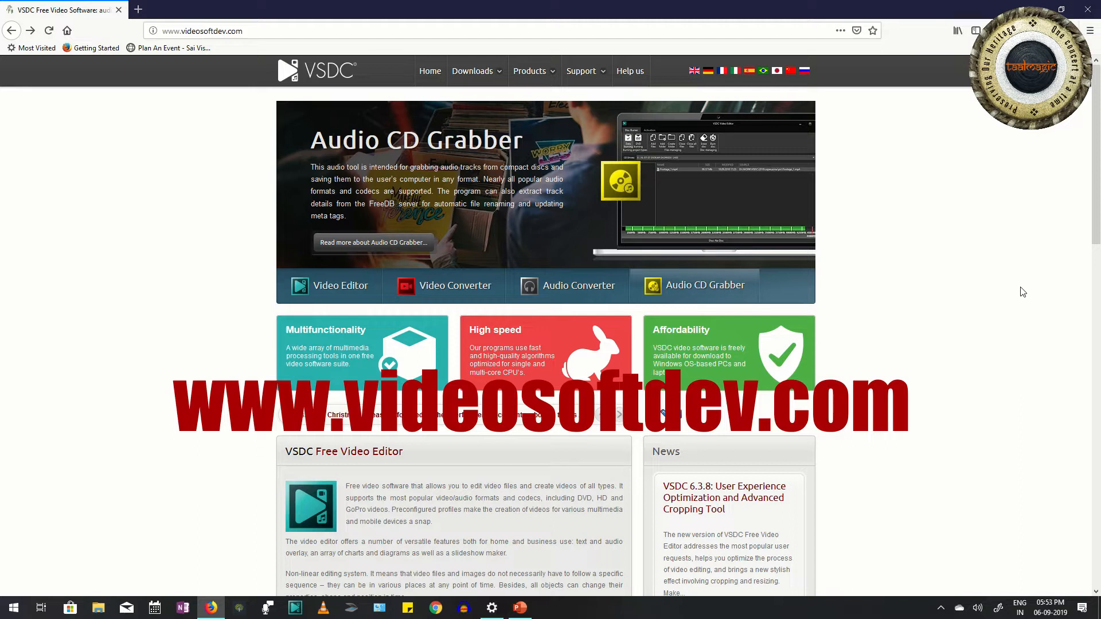
left_click(222, 30)
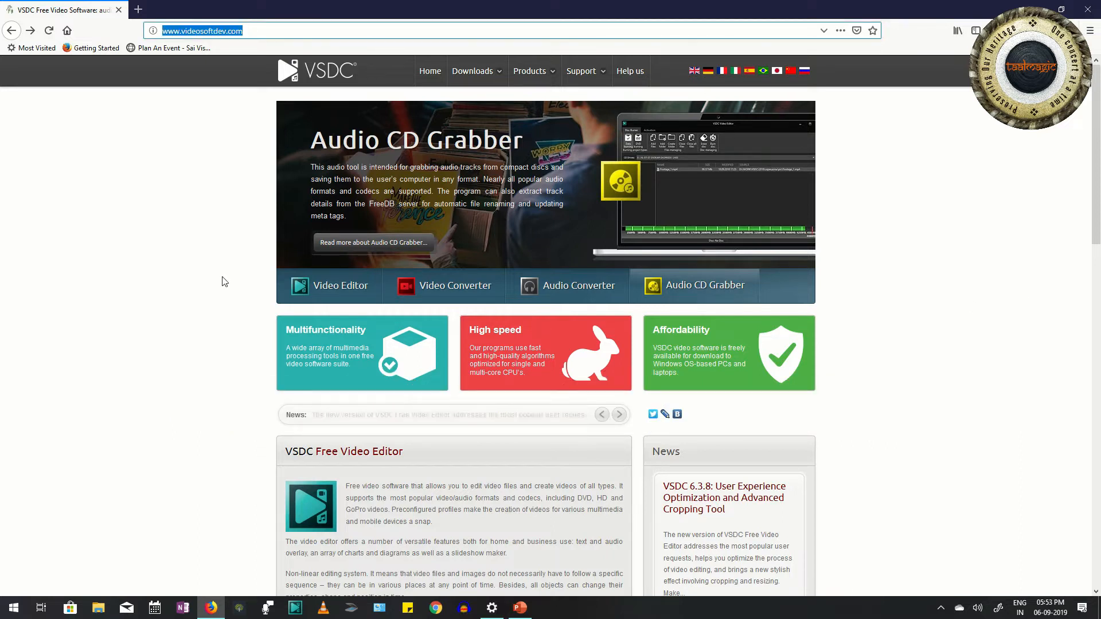
mouse_move(501, 72)
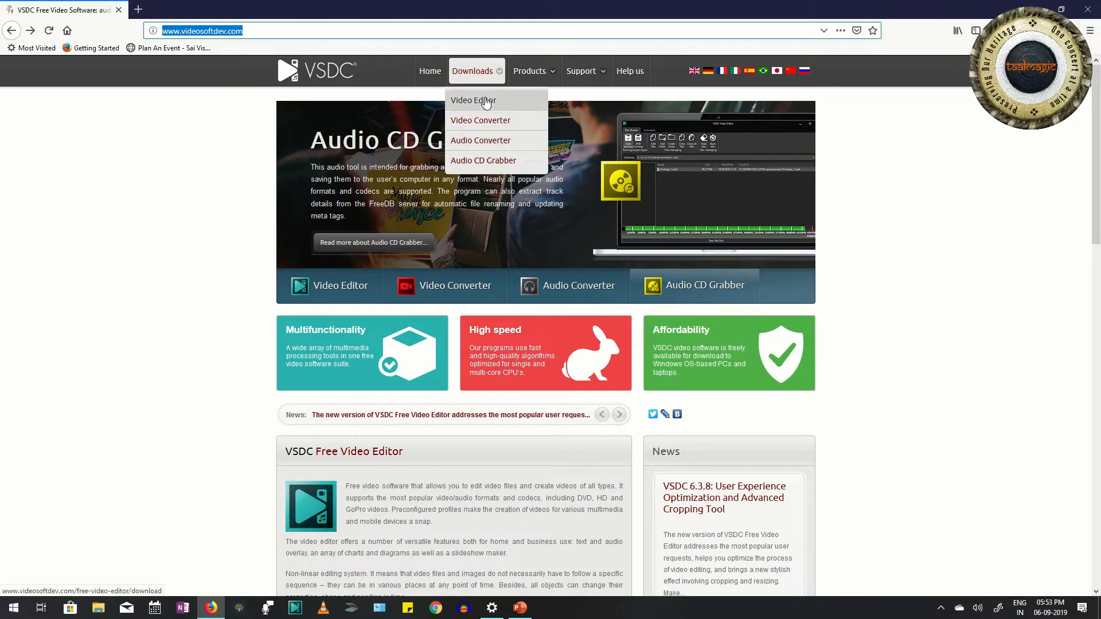
left_click(486, 102)
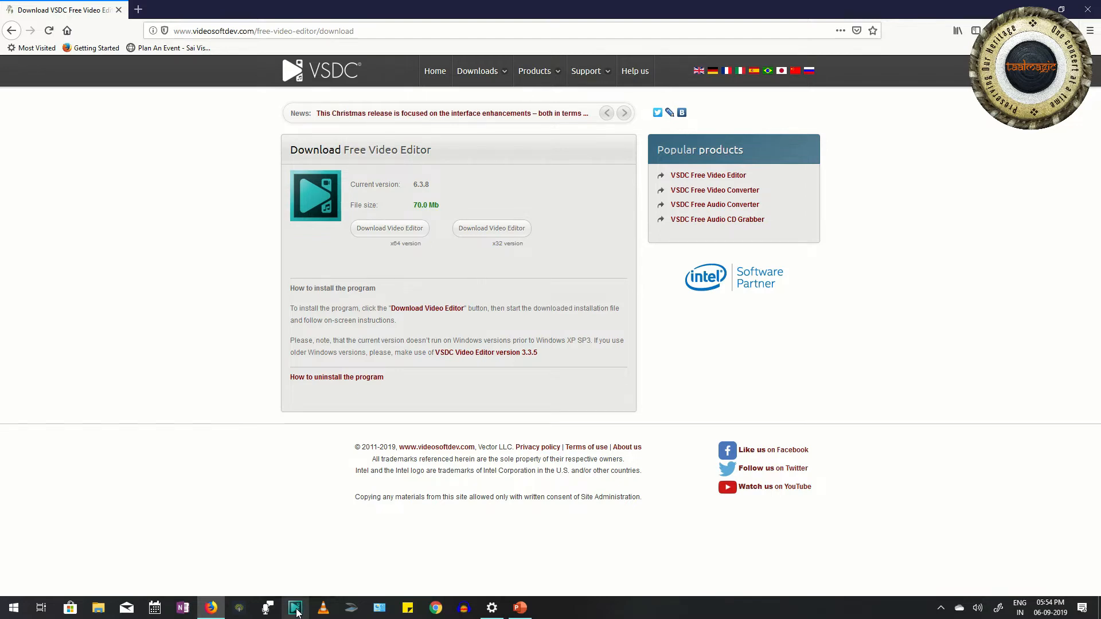
Launch VSDC Video Editor, dismiss the Pro upgrade offer and look over the recent files.
left_click(296, 612)
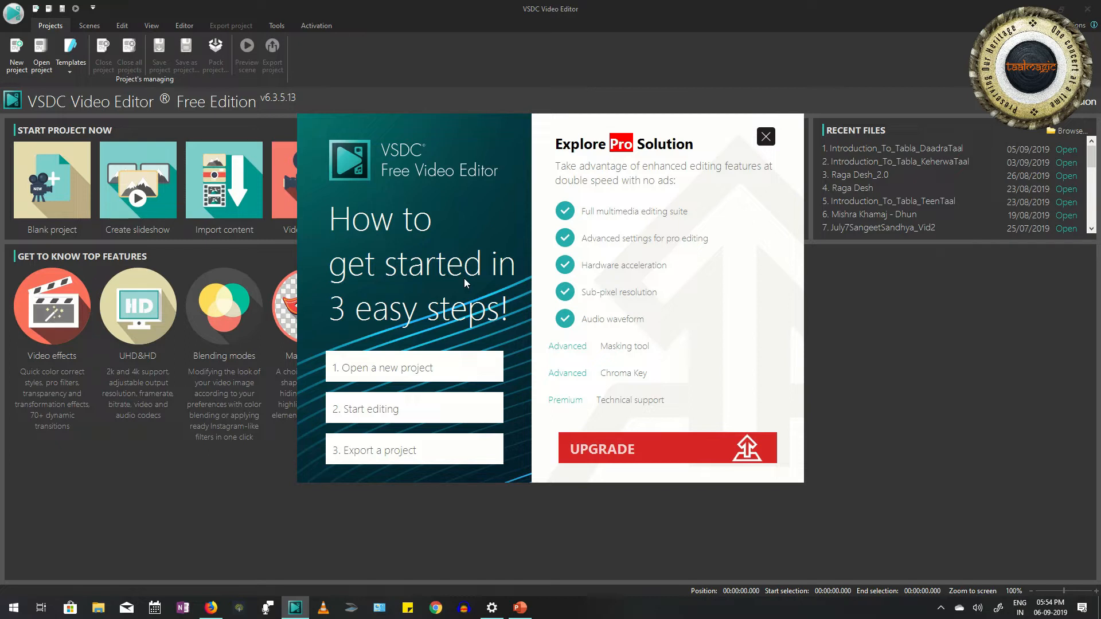
left_click(766, 137)
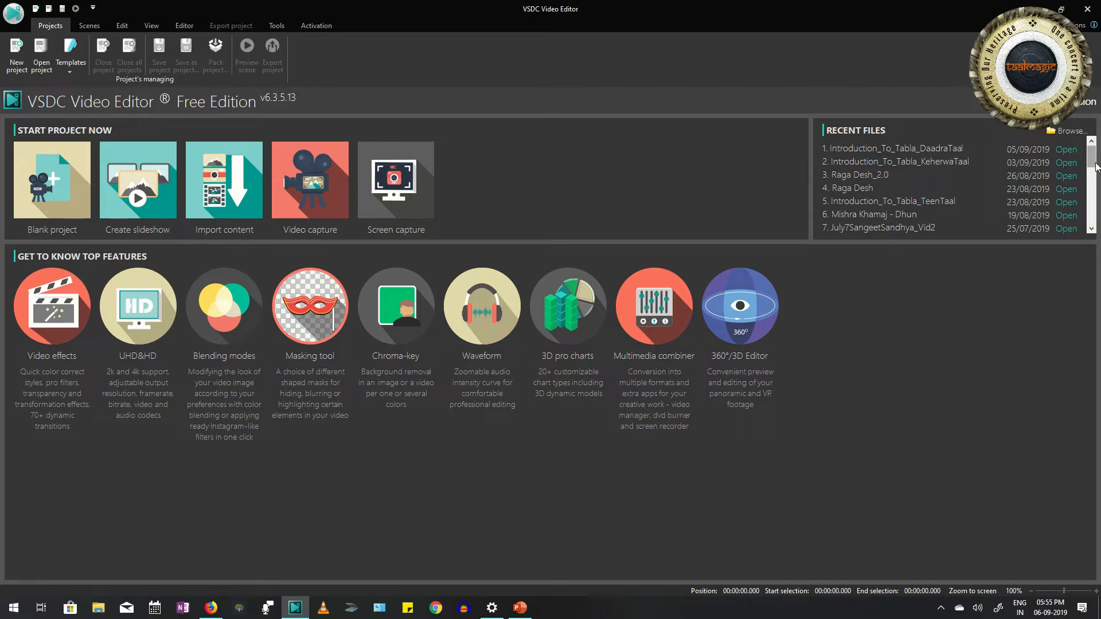
mouse_move(1091, 160)
left_mouse_down()
mouse_move(1081, 218)
mouse_move(1092, 150)
left_mouse_up()
Create a blank project titled "Video Editing 101" with the description "This is a demo of usging the VSDC TOOL." and no template.
left_click(68, 206)
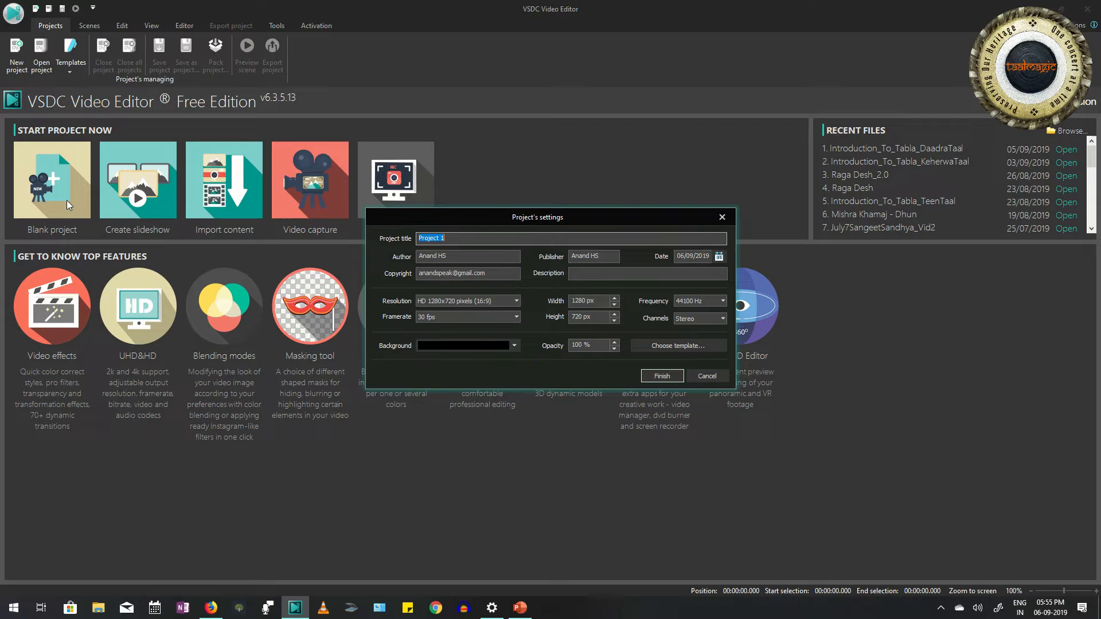
type("Video Editing 101")
left_click(600, 273)
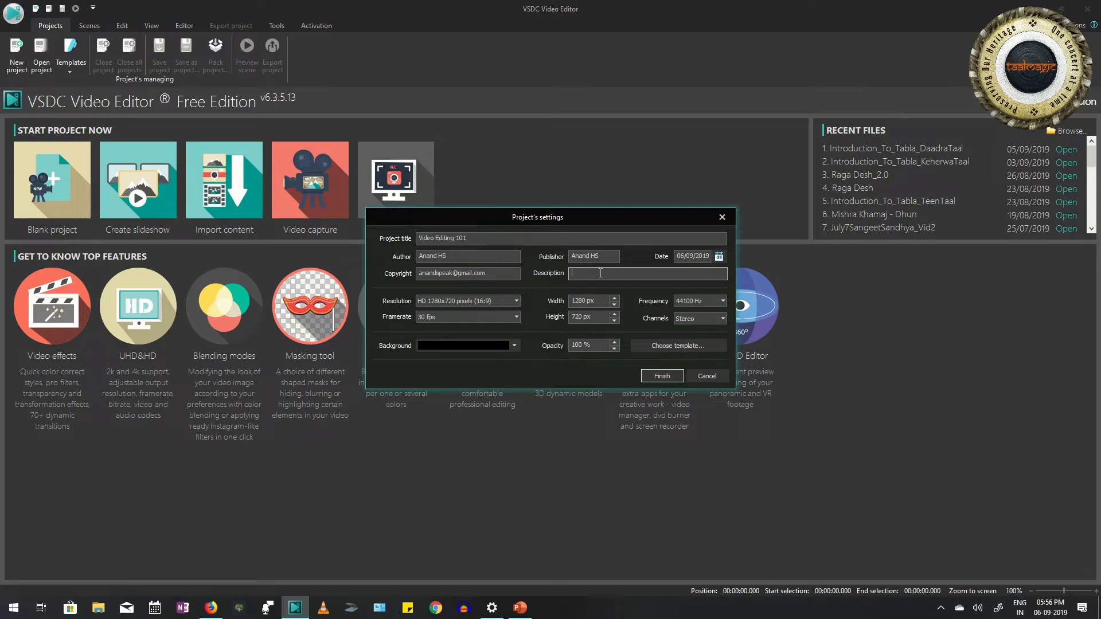
type("s is a demo of usging the4  VSDC TOOL.")
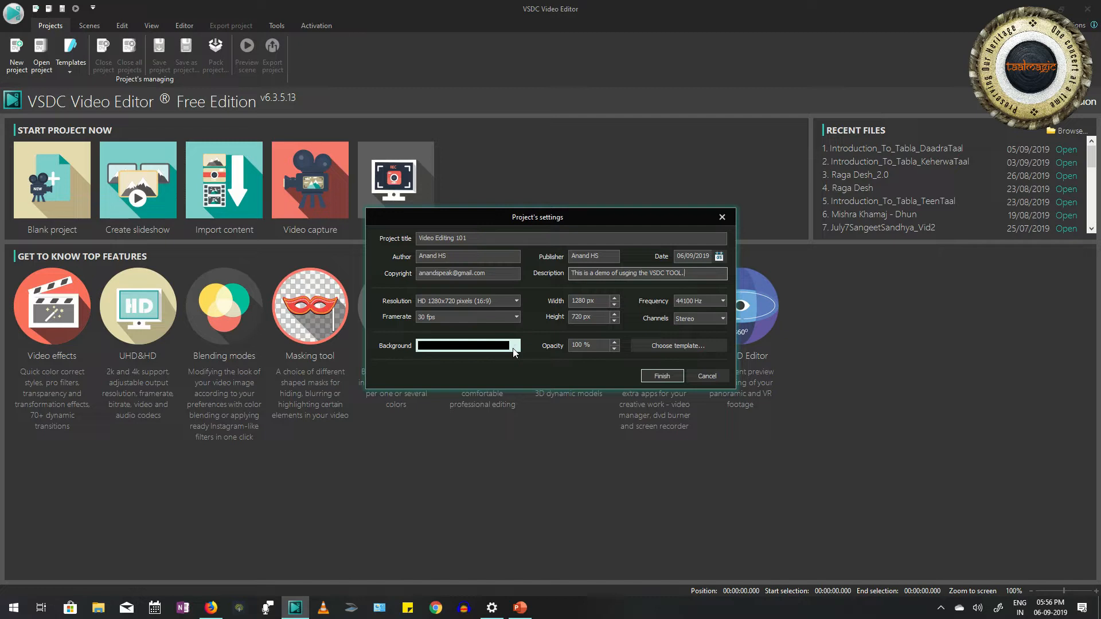
left_click(676, 345)
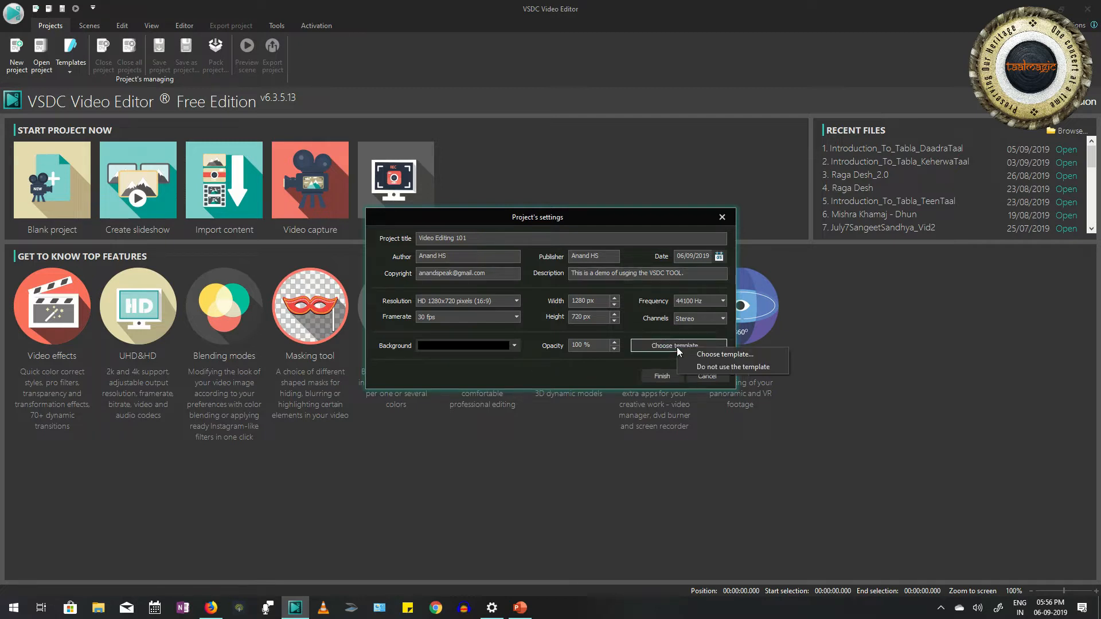
left_click(590, 376)
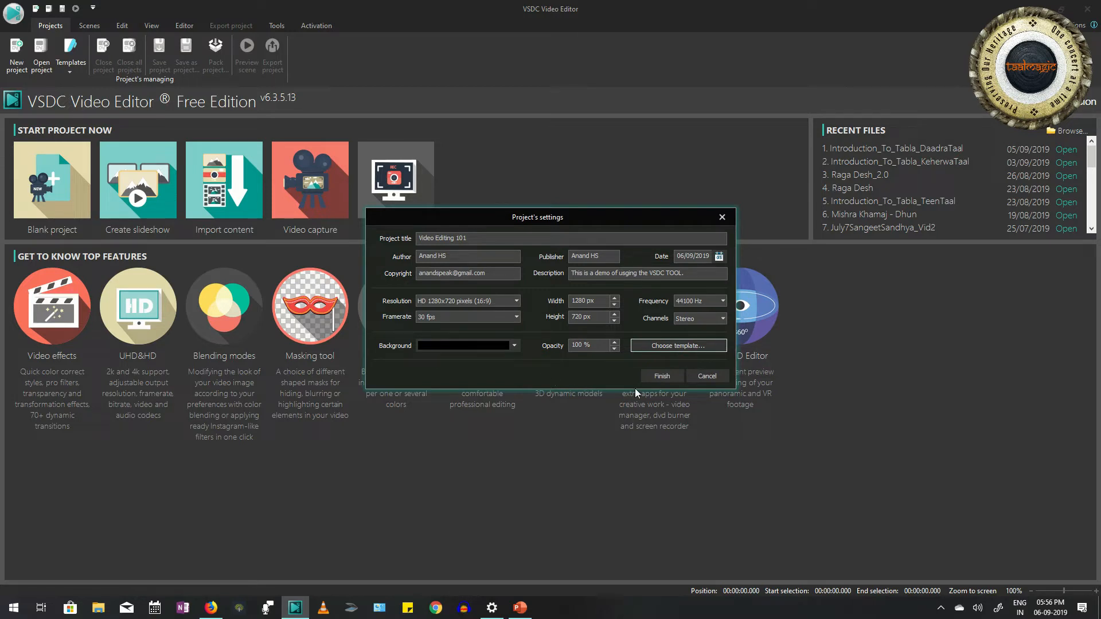
left_click(662, 376)
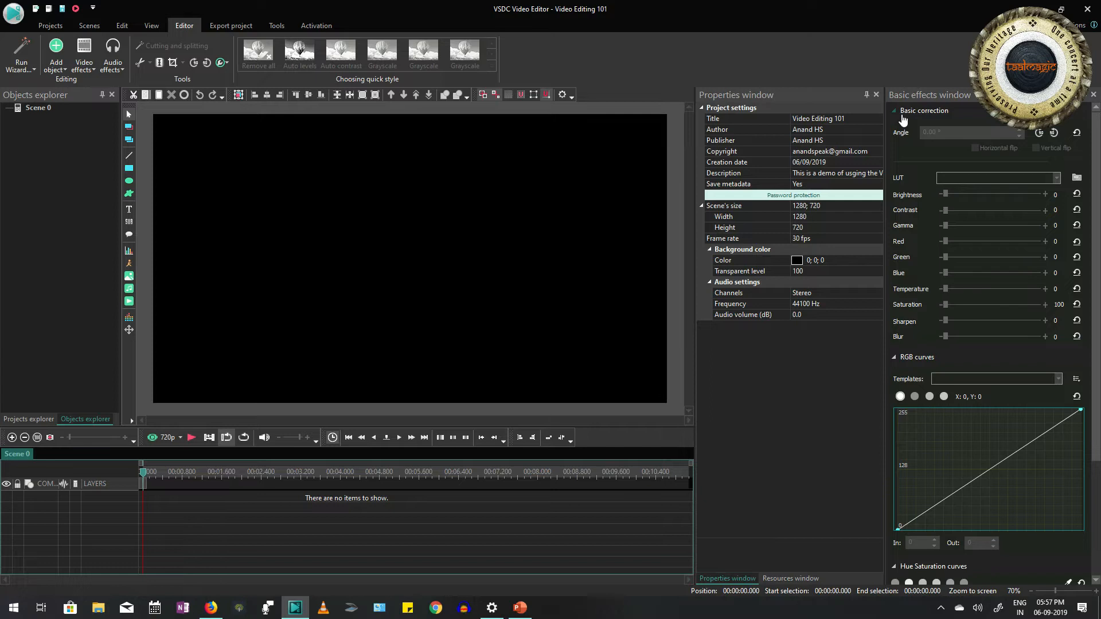
Close the Basic effects, Properties and Resources windows to enlarge the editing area.
left_click(1093, 95)
left_click(1093, 95)
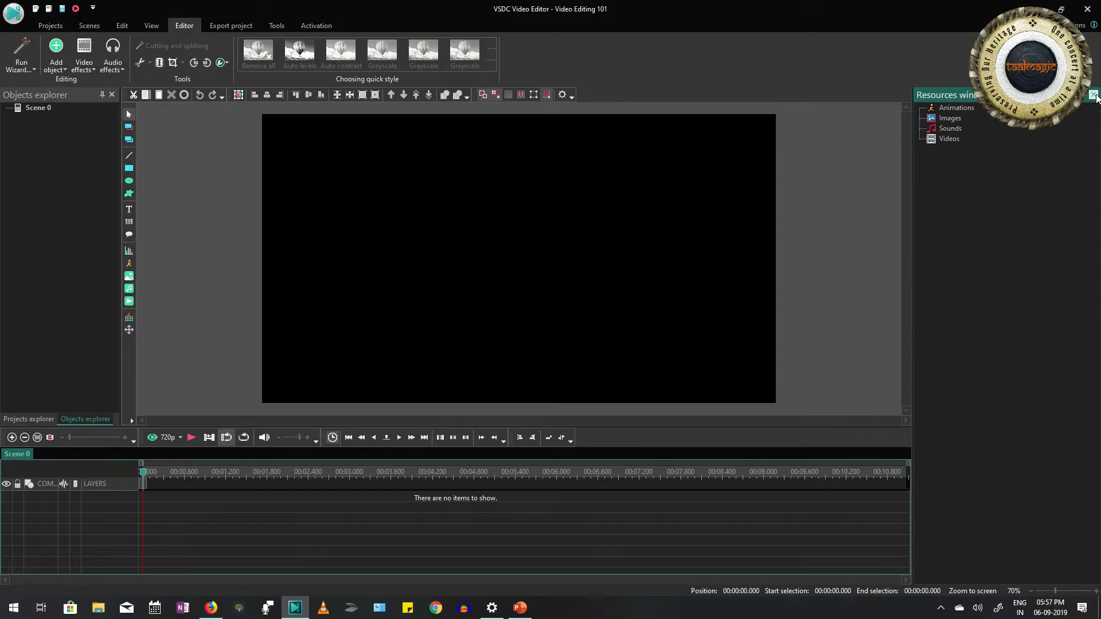
left_click(1092, 95)
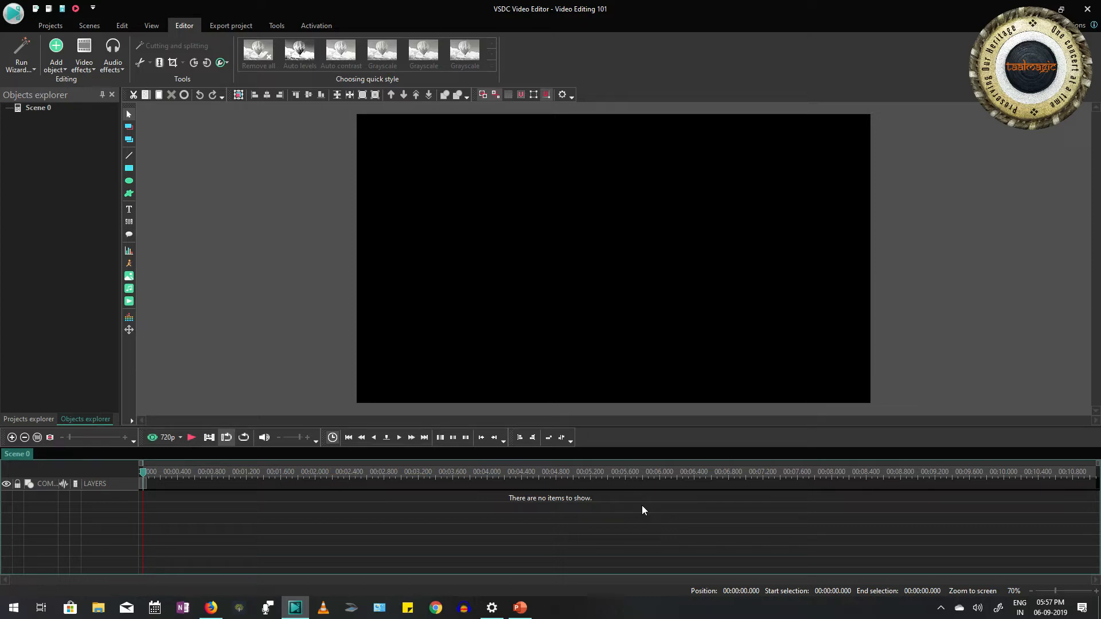
Review the available commands for projects, scenes, editing, viewing, export, conversion, tools and activation, ending back at the project commands.
left_click(56, 27)
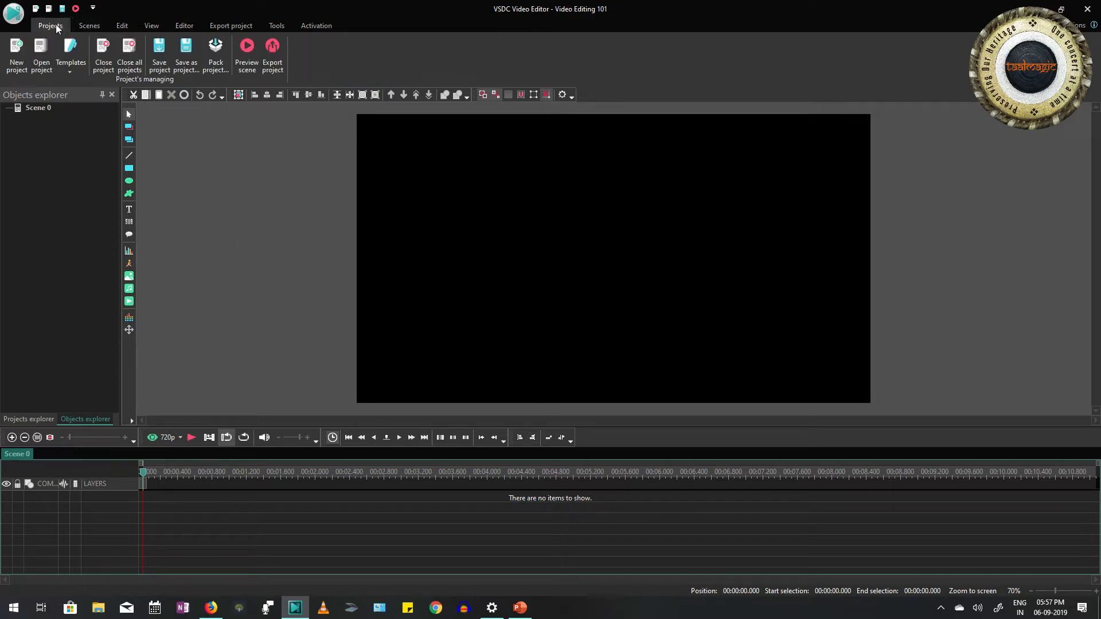
left_click(83, 26)
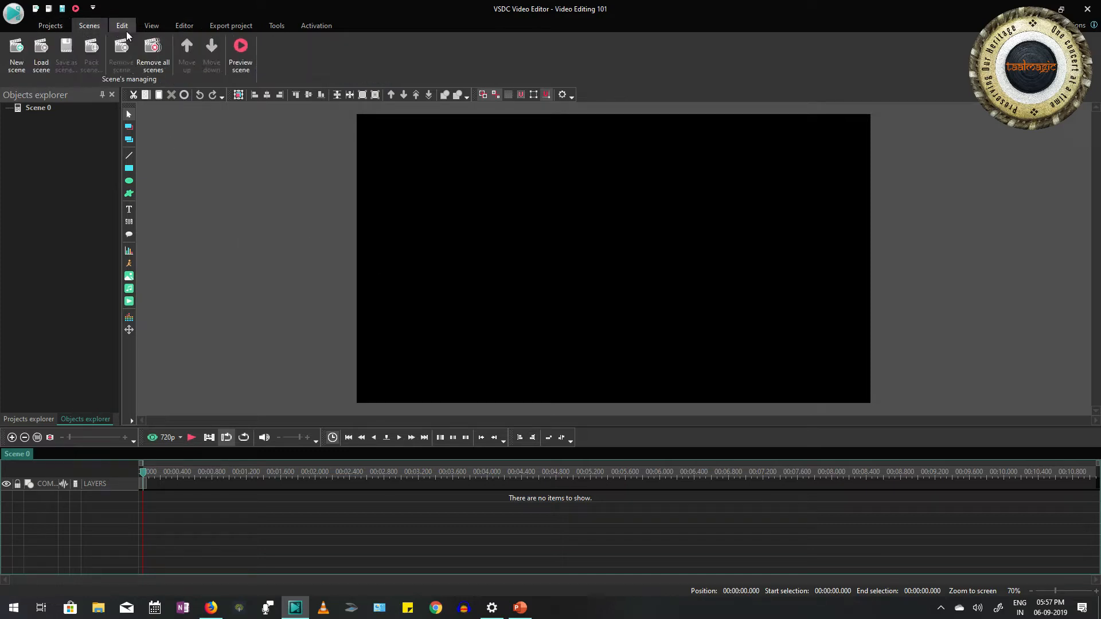
left_click(125, 27)
left_click(147, 25)
left_click(177, 26)
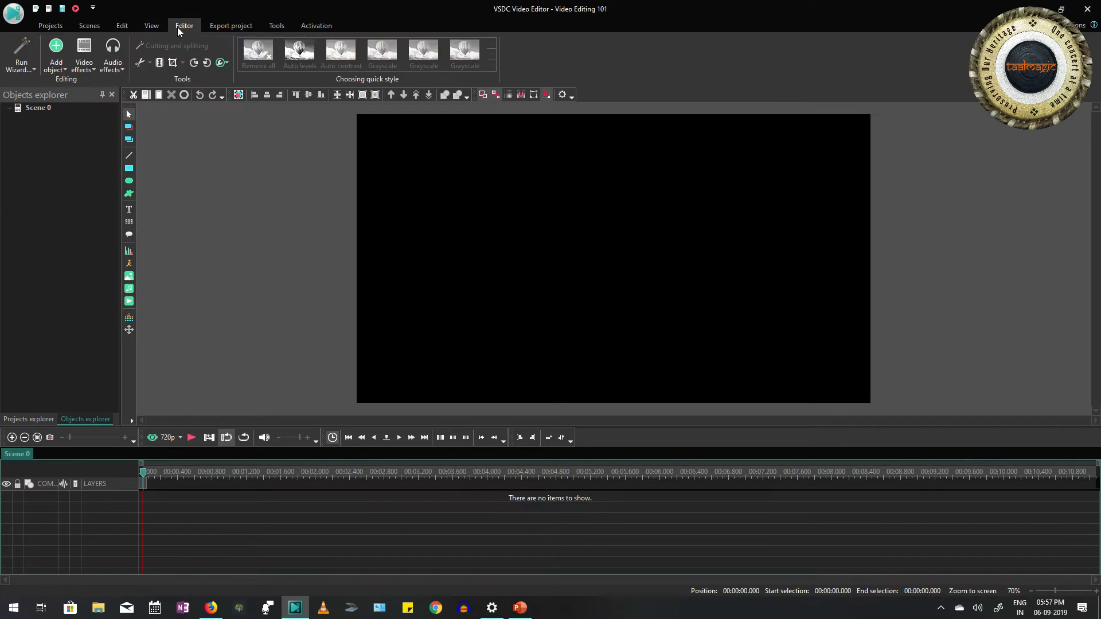
left_click(233, 24)
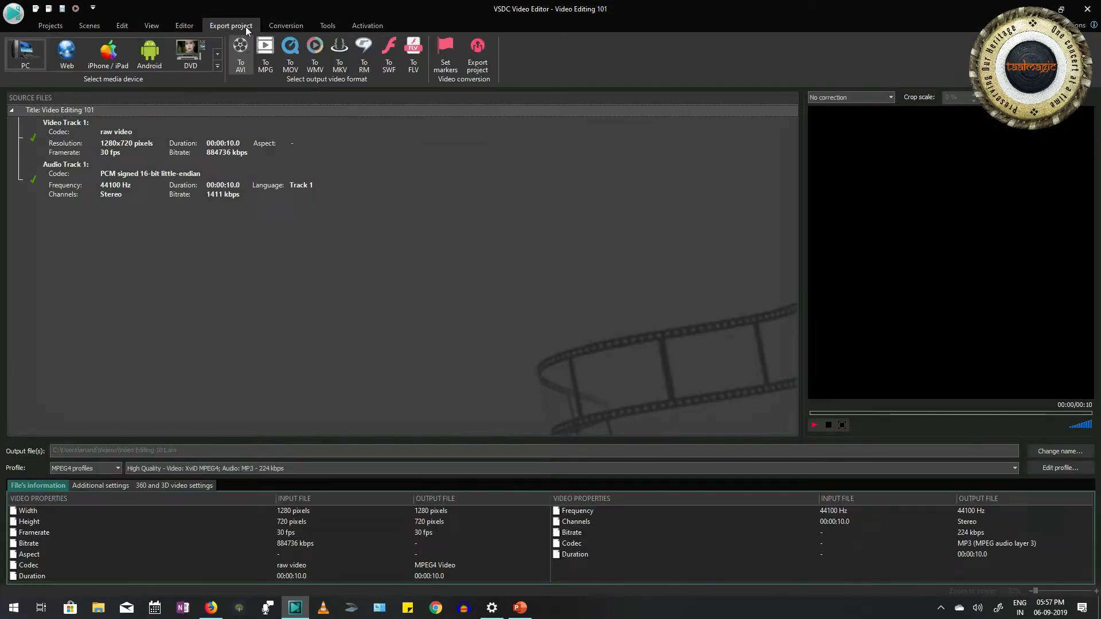
left_click(267, 28)
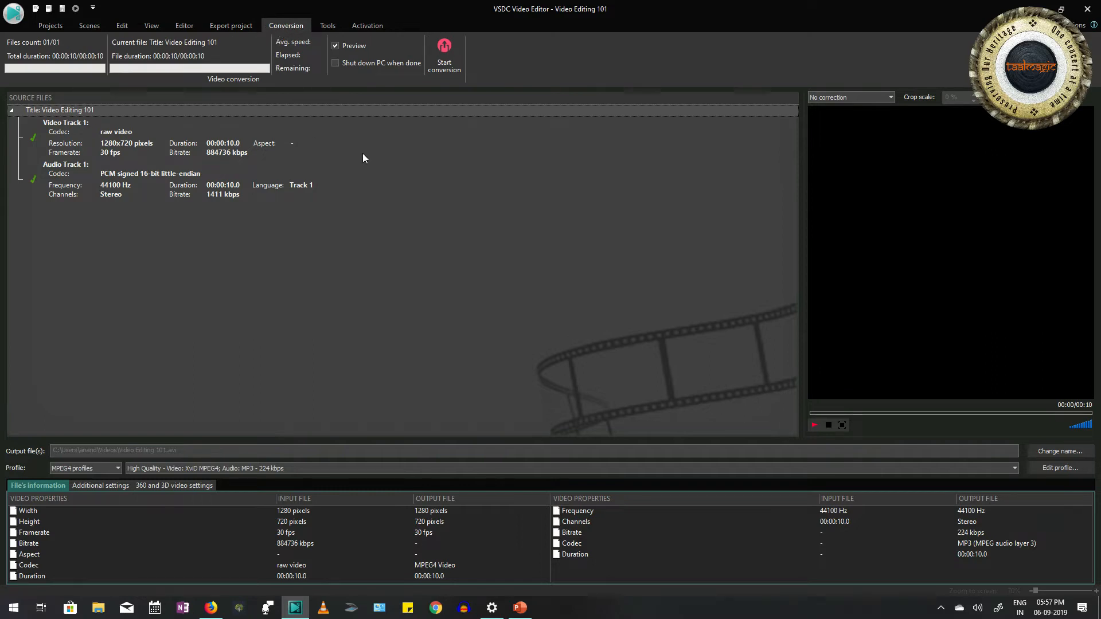
left_click(338, 26)
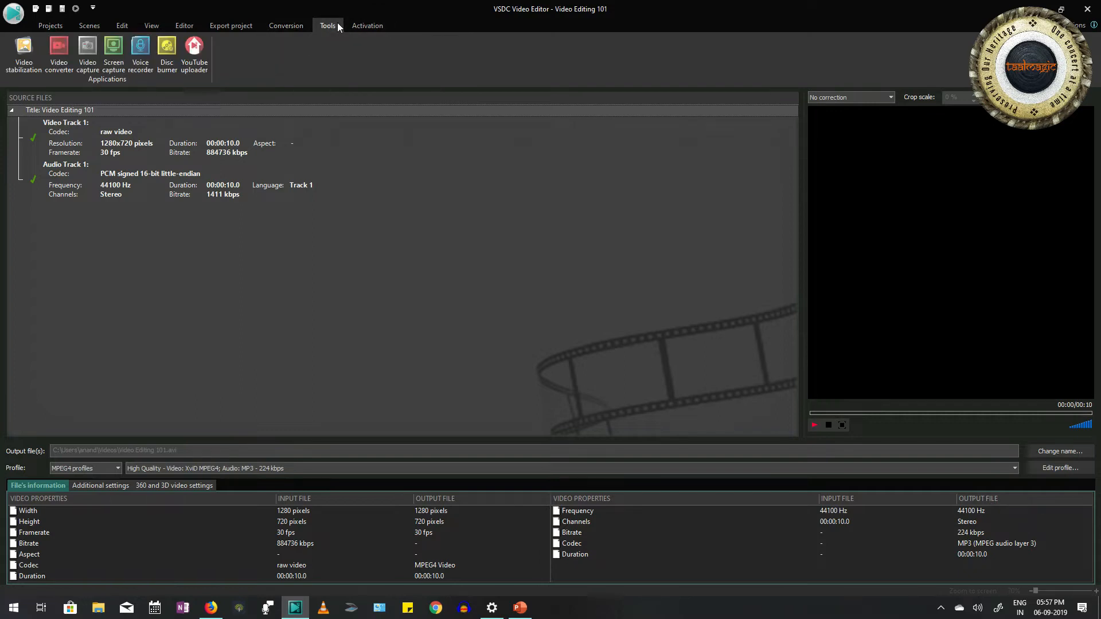
left_click(368, 26)
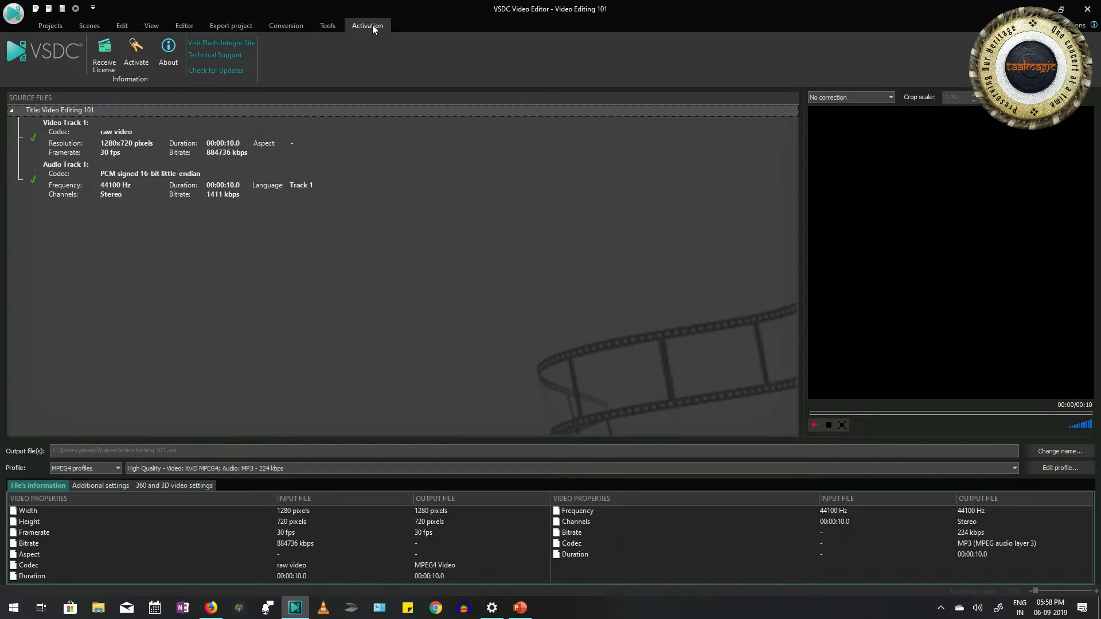
left_click(46, 23)
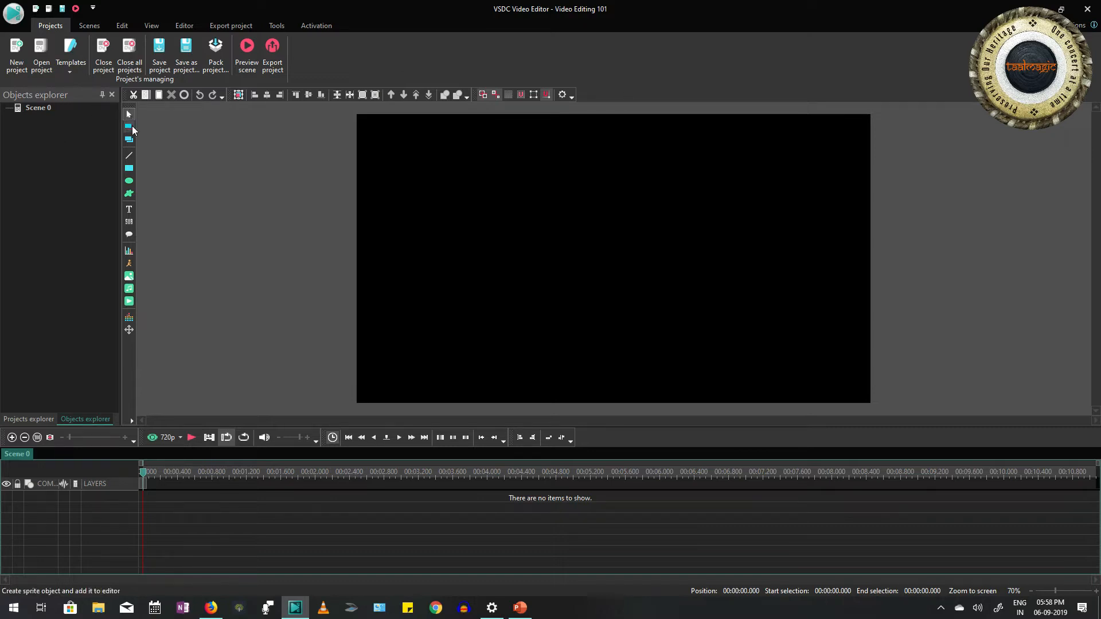
Add the video "the Taalmagic Identity.mp4" from the Videos folder to the scene on a new layer, starting from the cursor position.
left_click(129, 302)
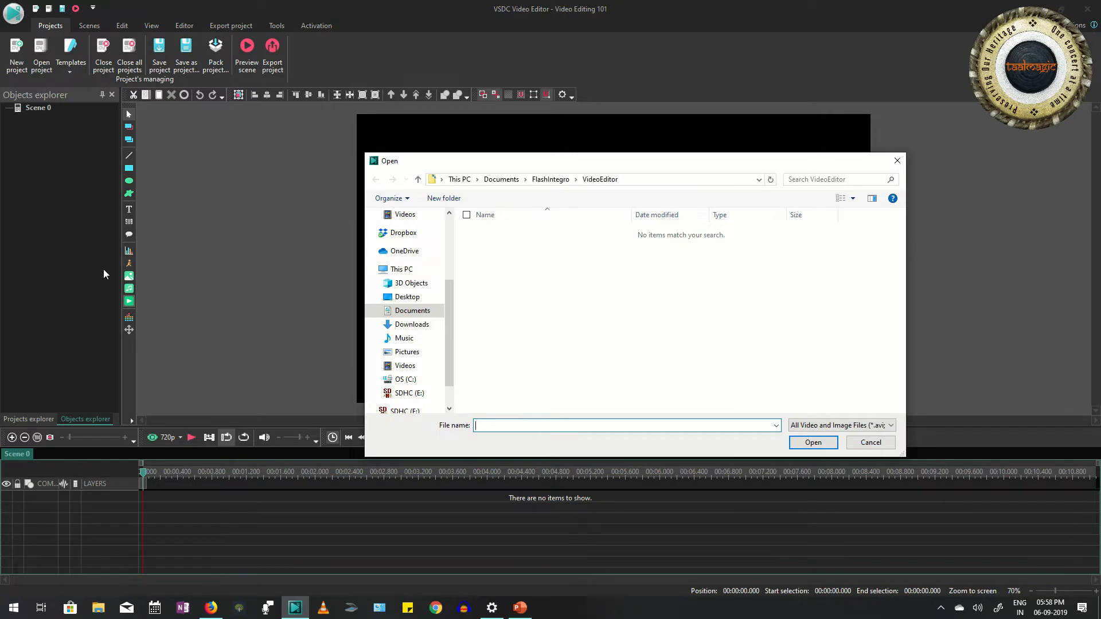
left_click(405, 365)
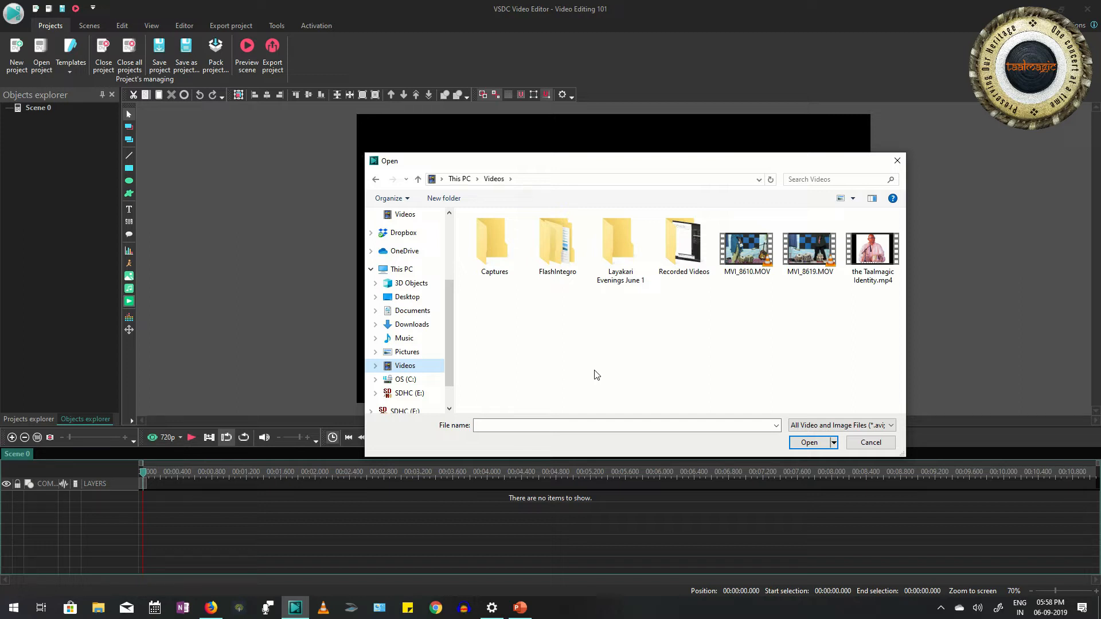
left_click(881, 263)
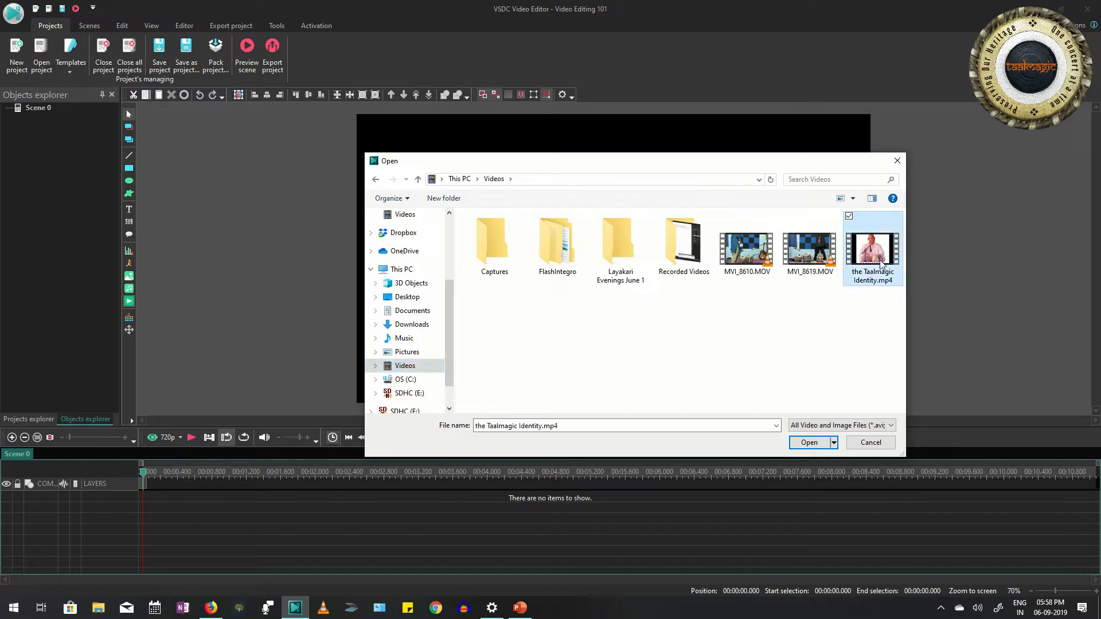
left_click(820, 449)
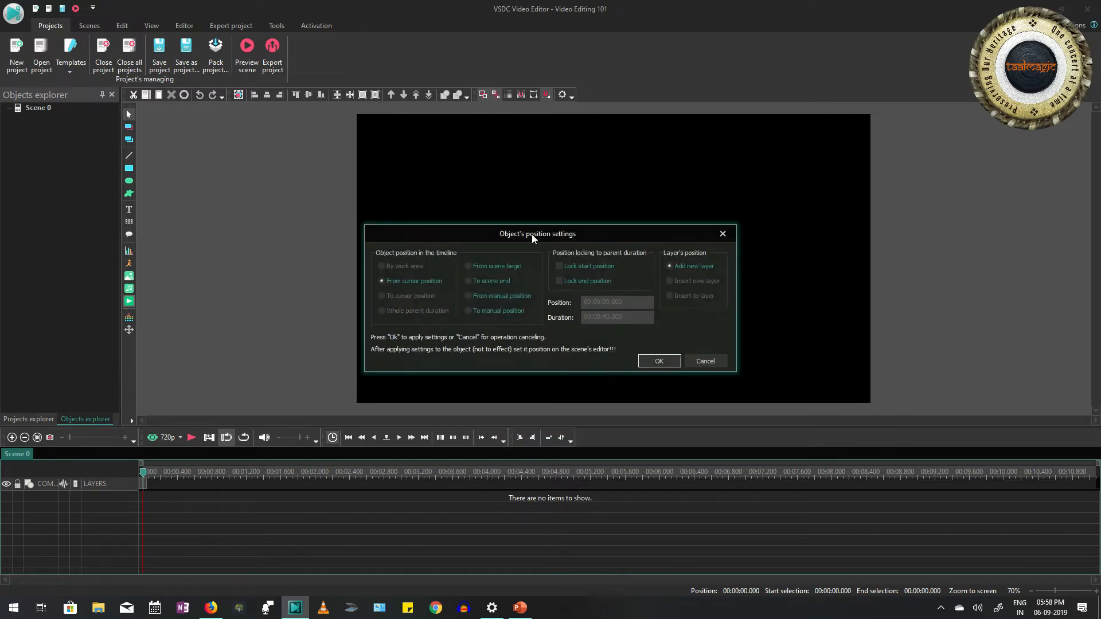
left_click_drag(530, 234, 542, 234)
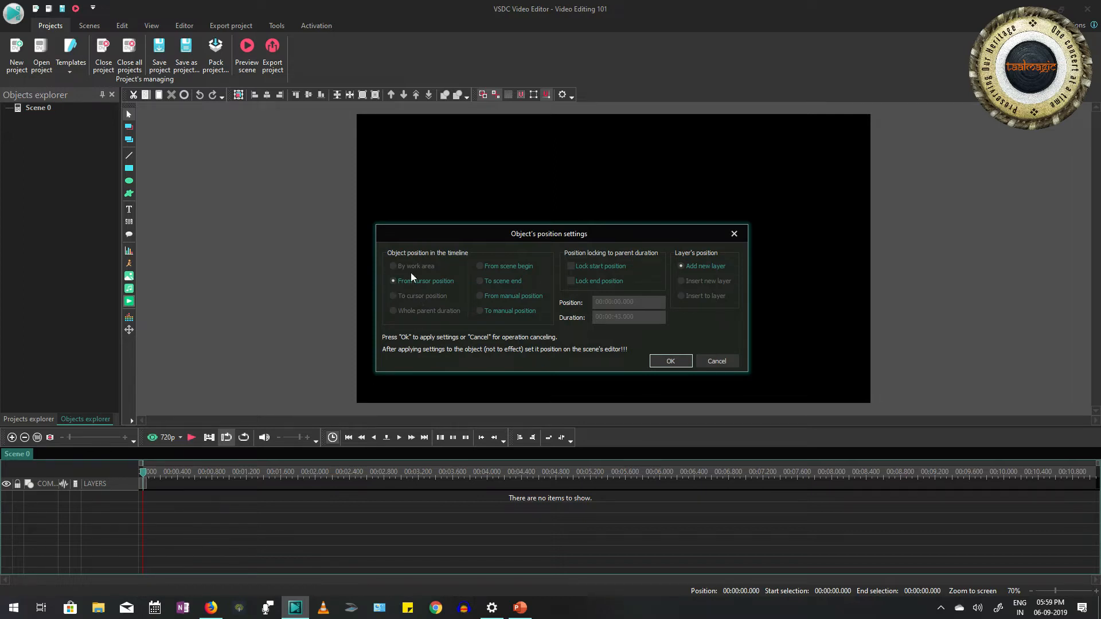
left_click(676, 362)
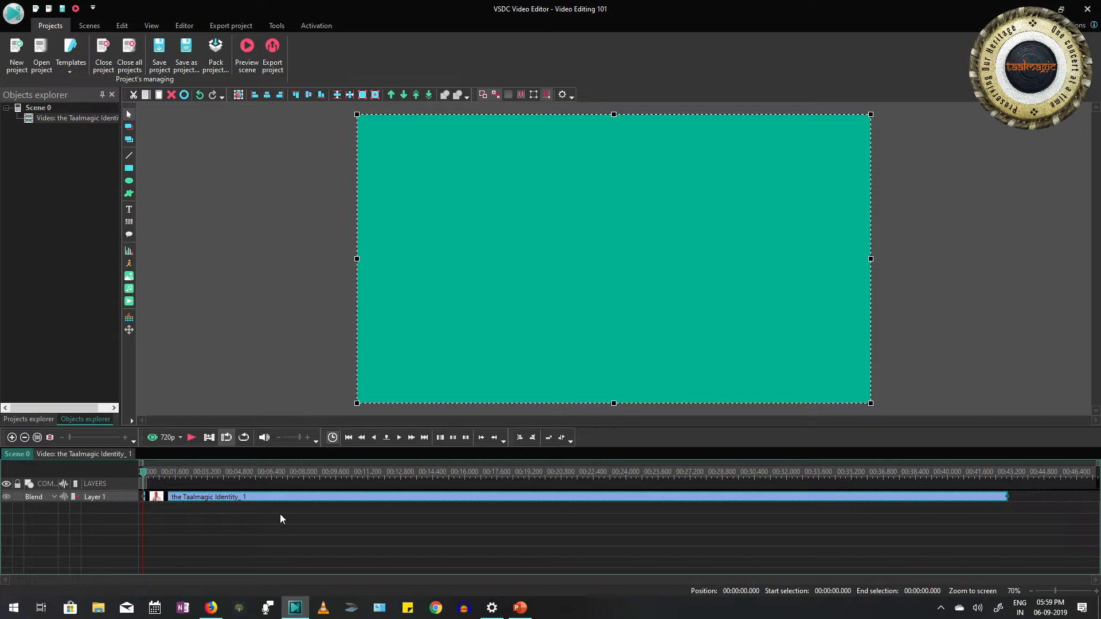
Preview the imported clip by playing it, and scrub the playhead to about 11.9 seconds and back to the scene's start.
left_click(191, 439)
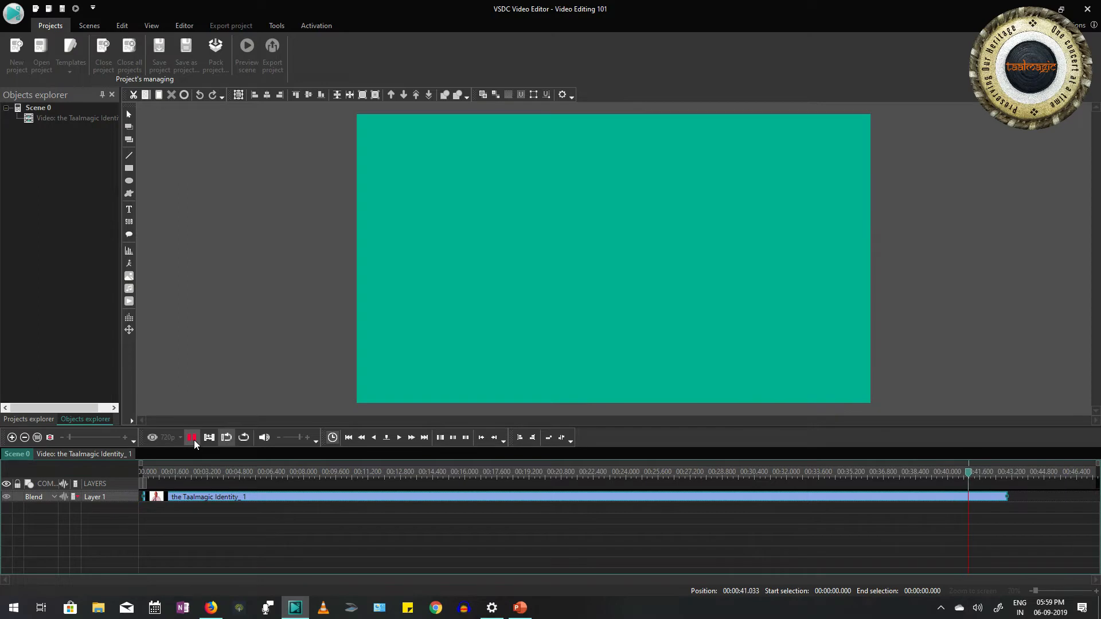
left_click(192, 437)
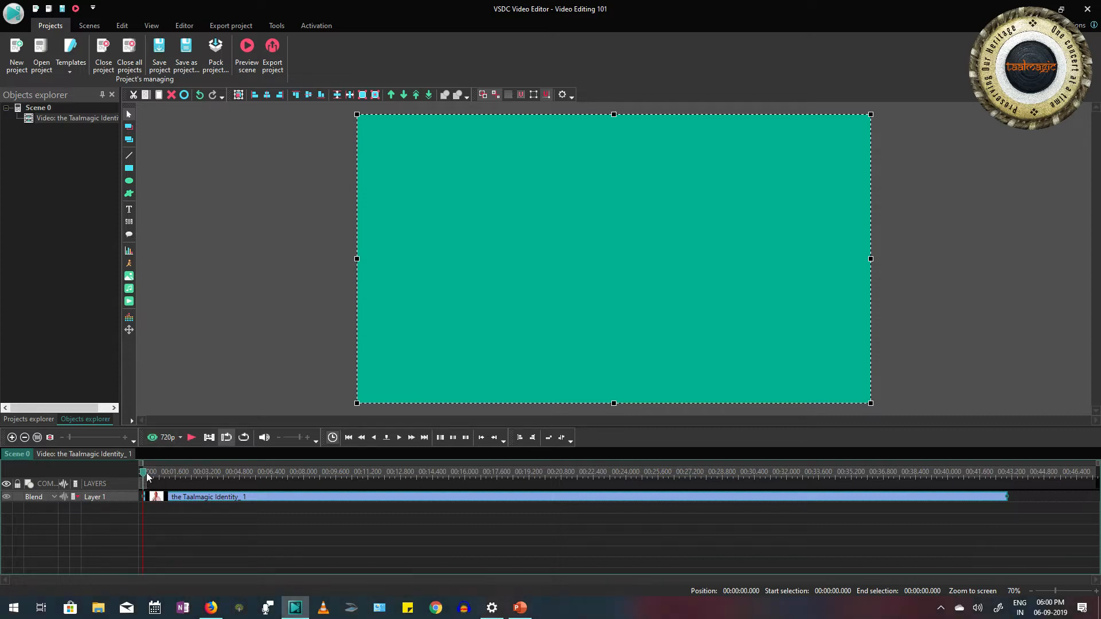
left_click_drag(148, 477, 372, 480)
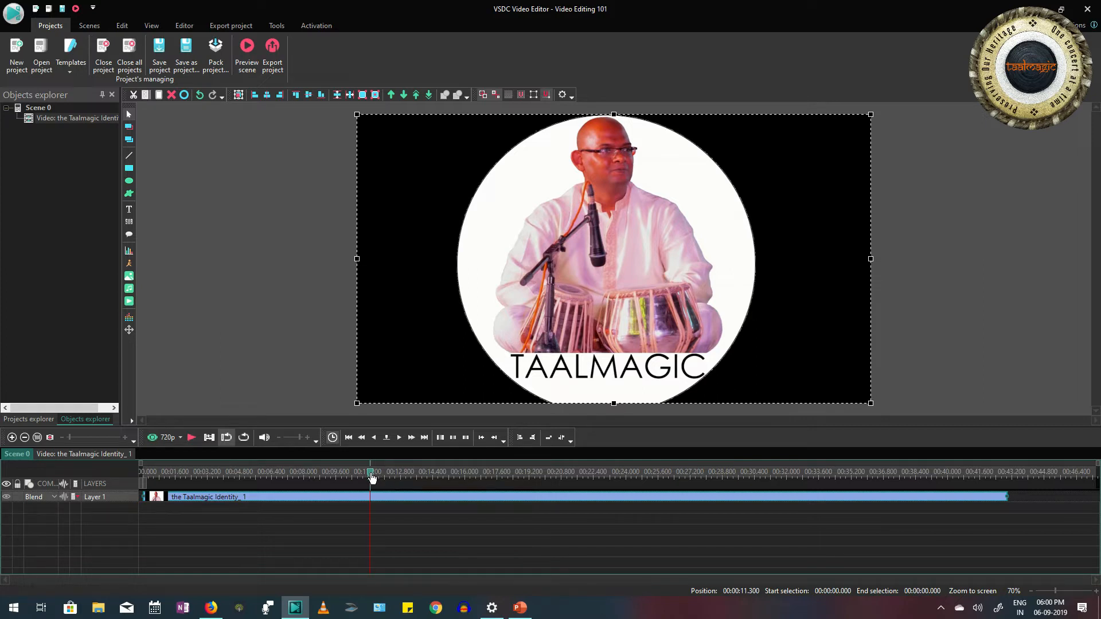
left_click_drag(371, 477, 380, 479)
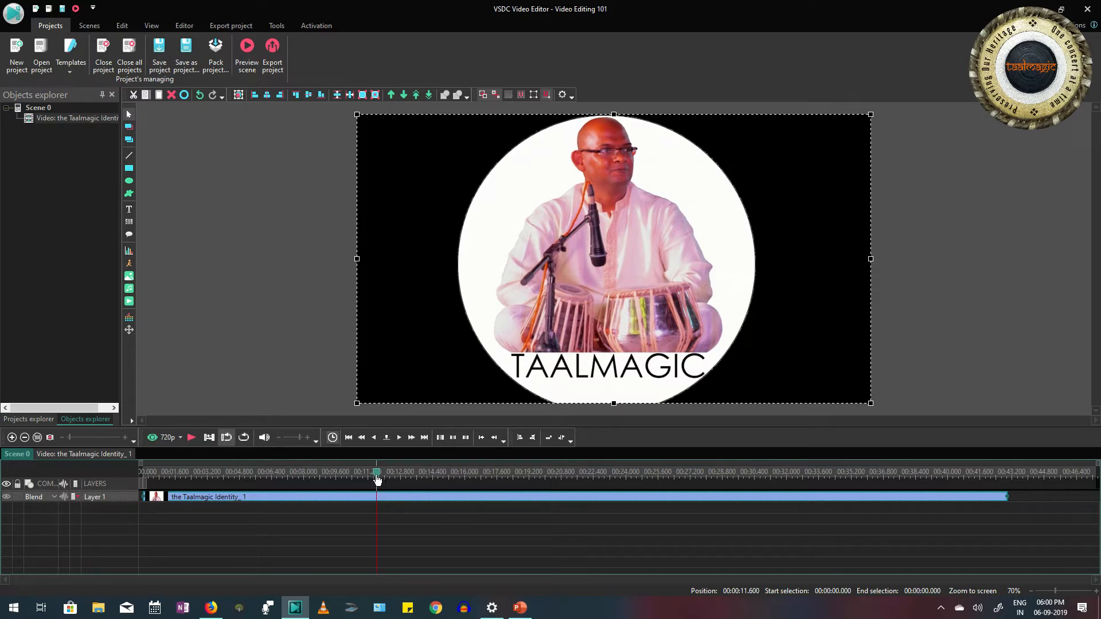
left_click_drag(377, 479, 382, 480)
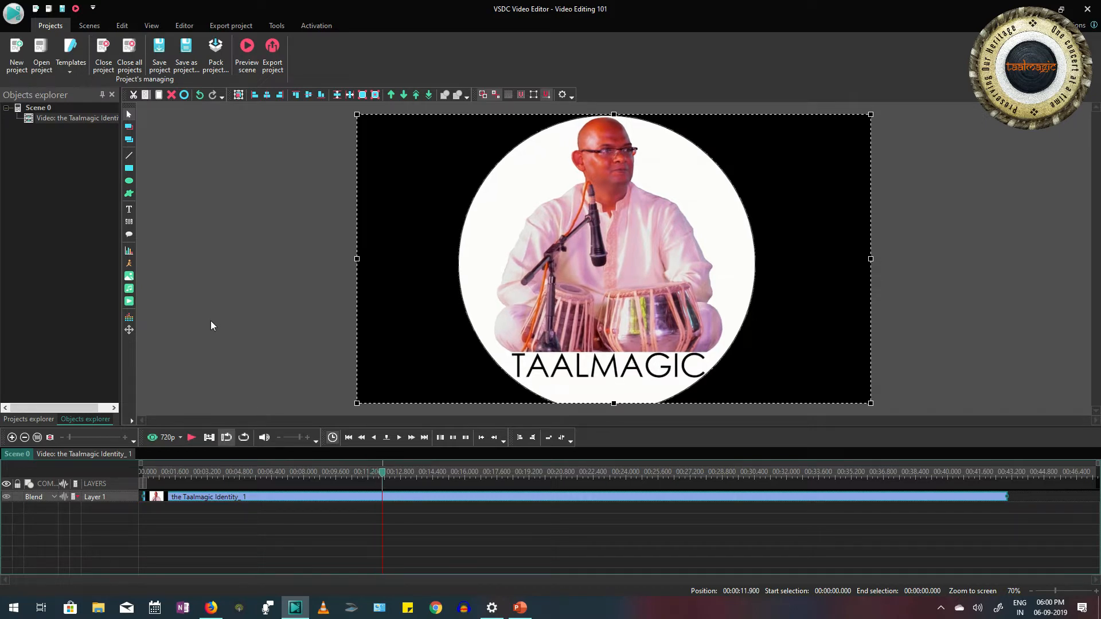
left_click(212, 314)
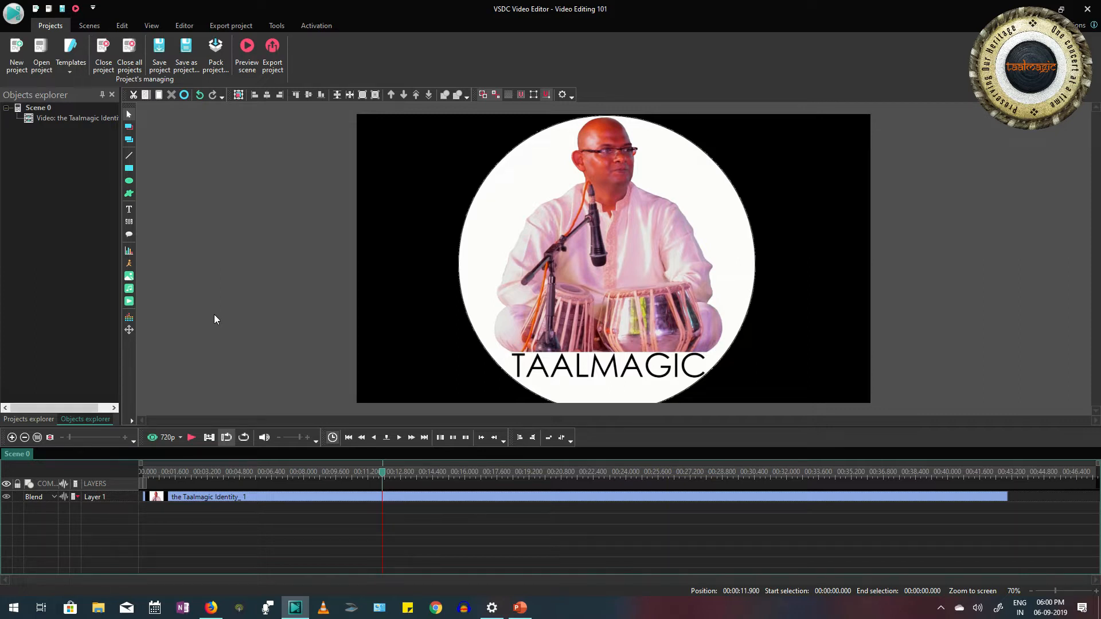
left_click_drag(383, 475, 143, 468)
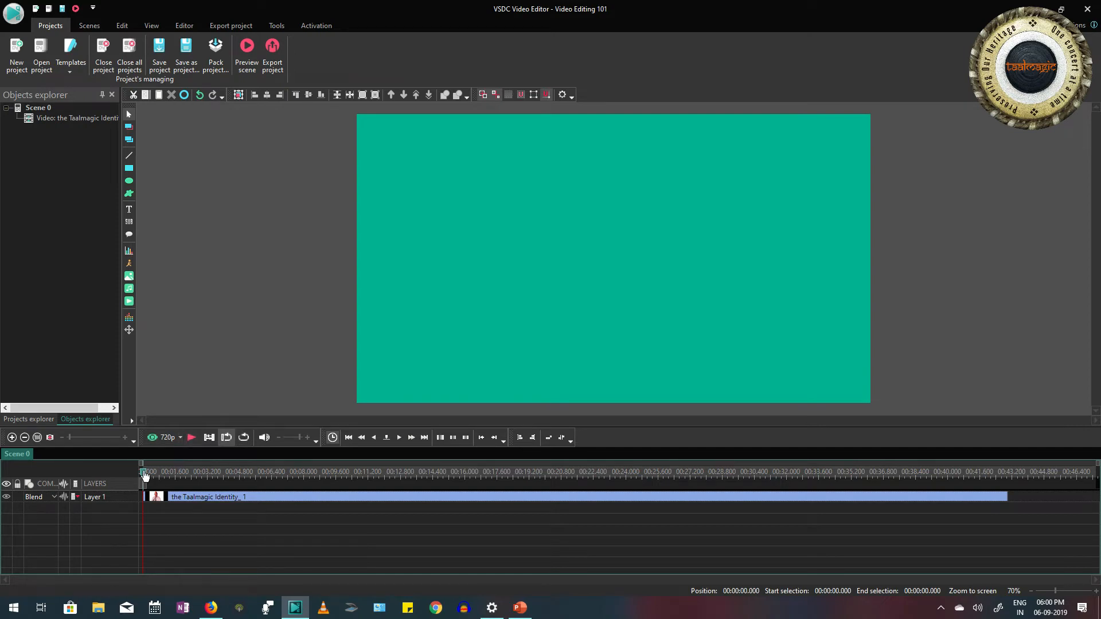
Scrub the playhead to 0.8 seconds and back to the scene's start, and add a new empty layer above the video's layer.
left_click_drag(145, 483, 161, 479)
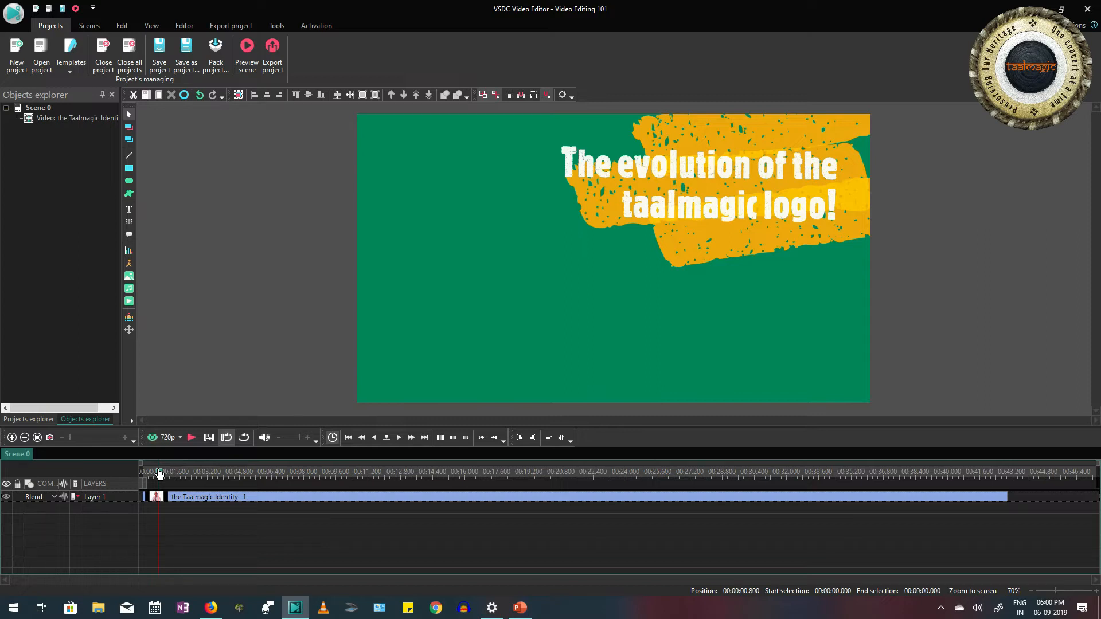
left_click_drag(160, 477, 139, 480)
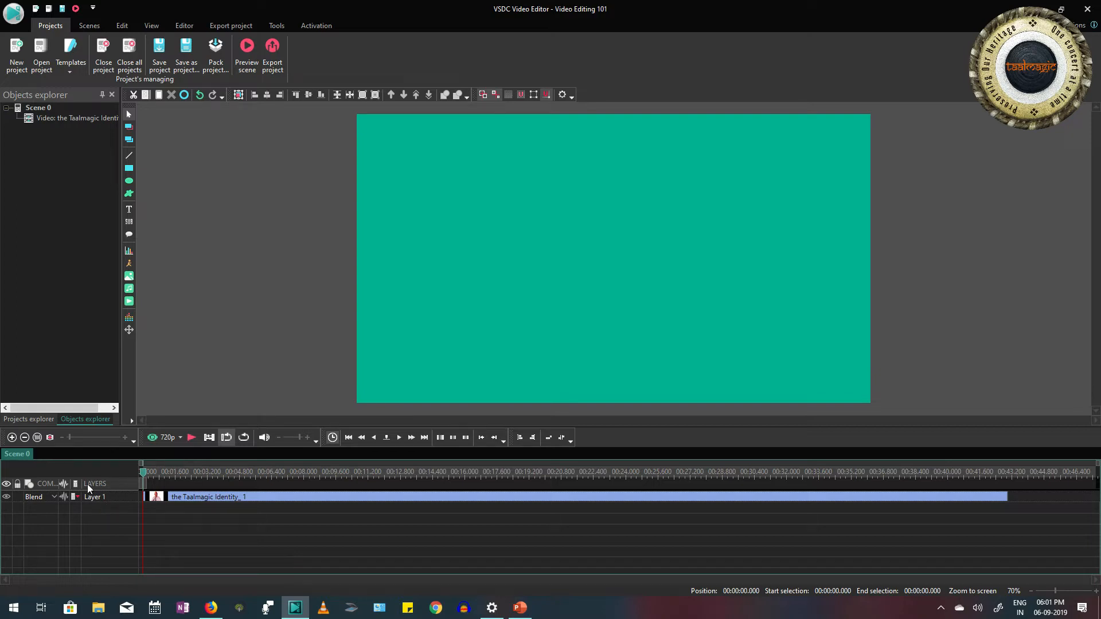
right_click(108, 508)
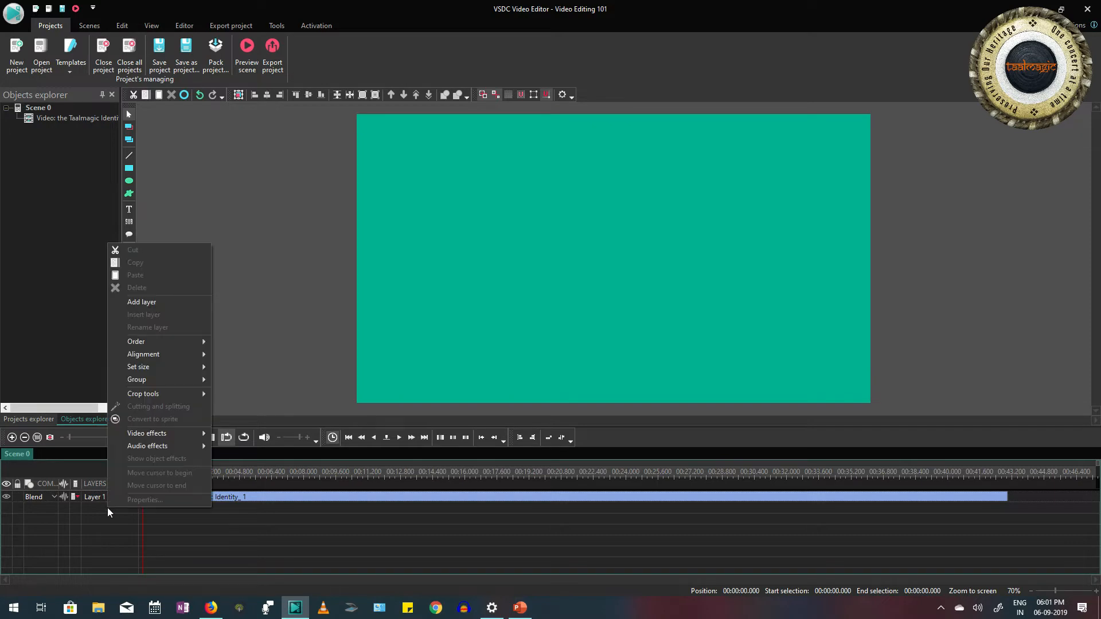
left_click(147, 302)
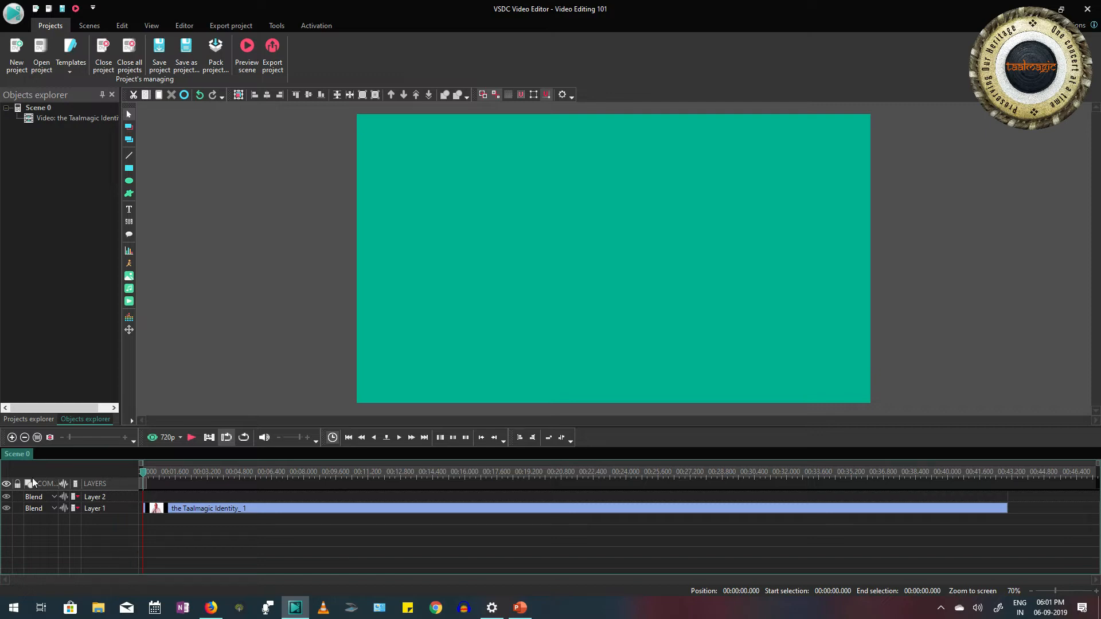
Insert a text object from the cursor position on a new layer, with a box about 925 by 263 pixels in the frame's upper half.
left_click(105, 497)
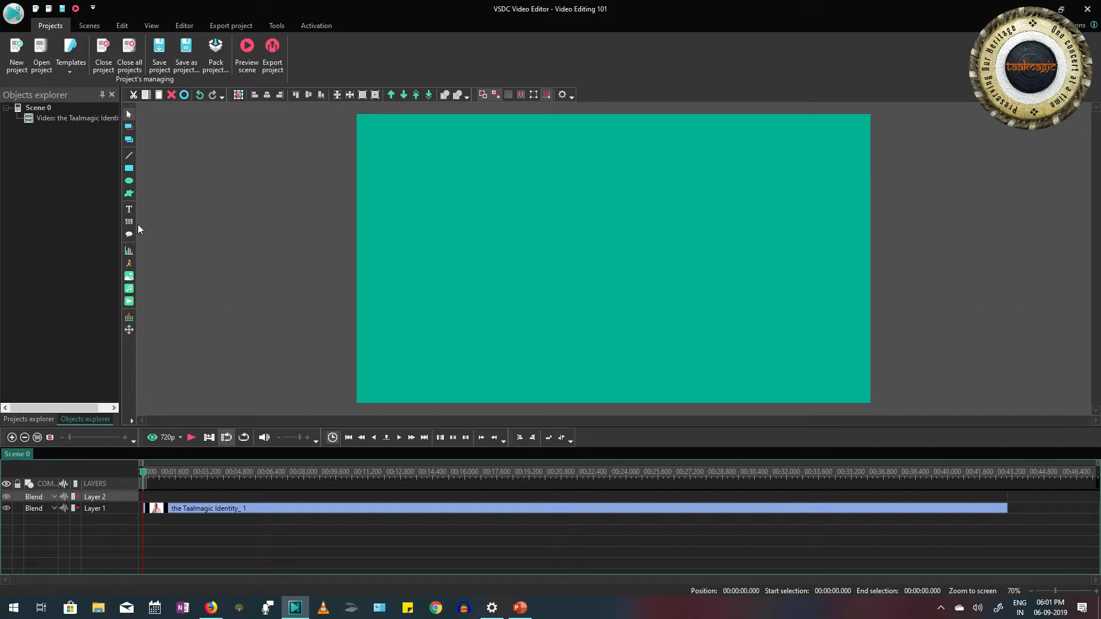
left_click(132, 206)
left_click(153, 206)
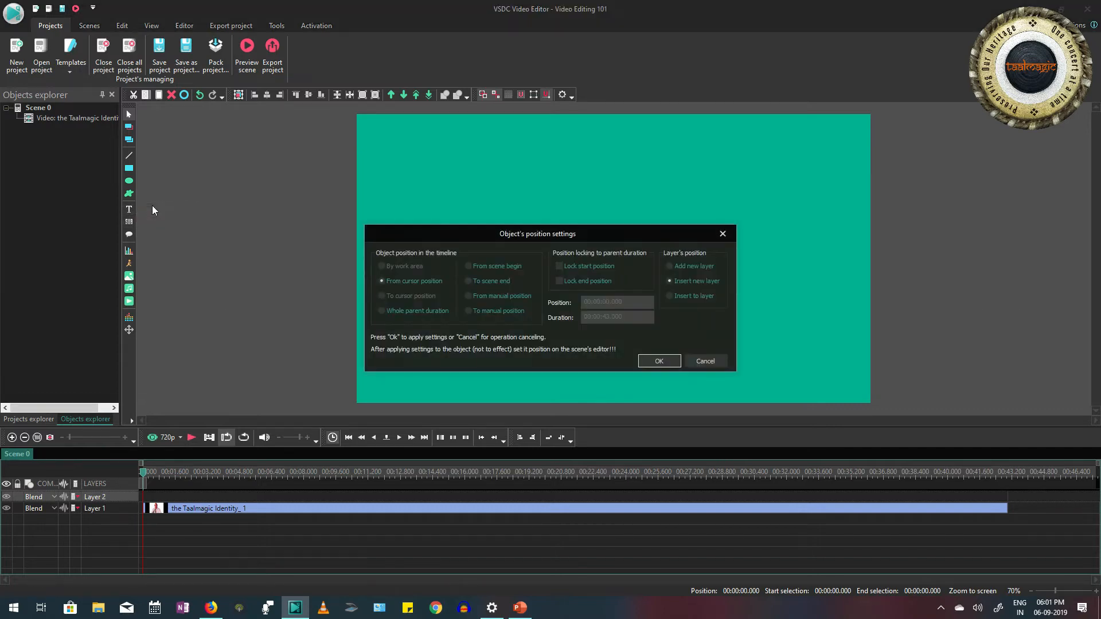
left_click(664, 363)
mouse_move(425, 166)
left_mouse_down()
mouse_move(613, 258)
mouse_move(796, 272)
left_mouse_up()
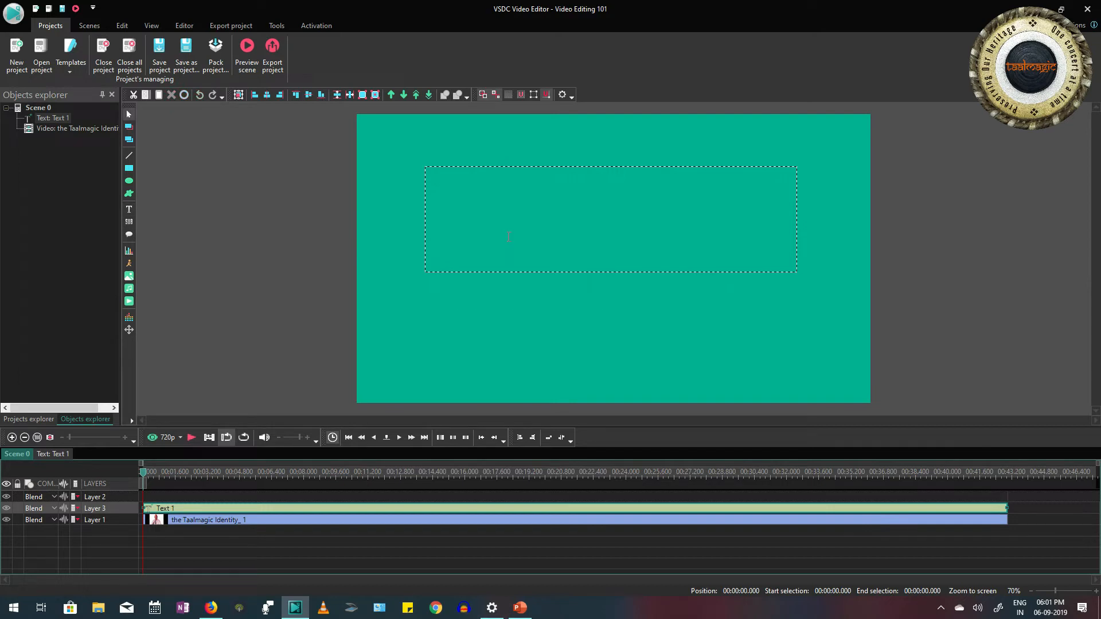
Enter "taalmagic presents" as the title text in the new text box.
type("tal")
type("almagc")
key("BackSpace")
key("BackSpace")
type("gic presents")
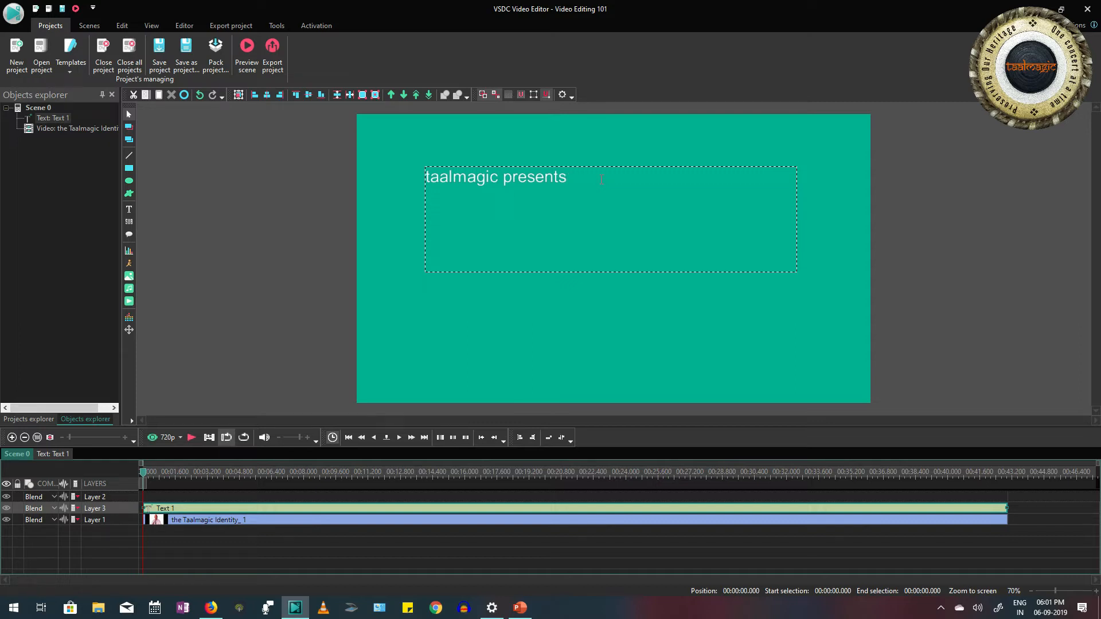
Centre the title text horizontally and vertically in its box, and break "presents" onto a second line.
key("ctrl+a")
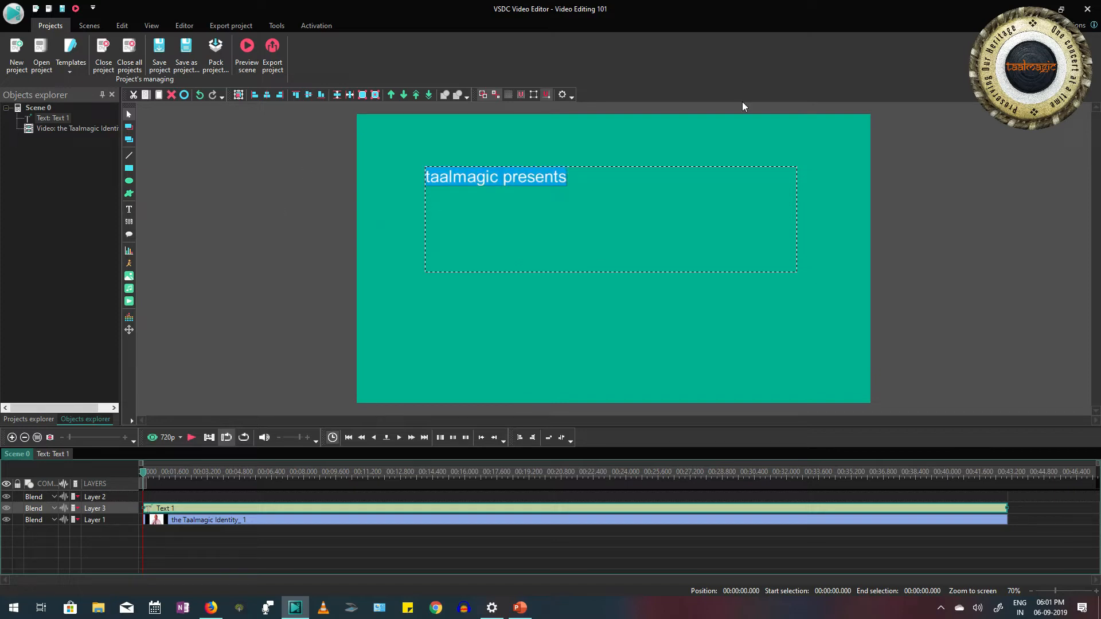
left_click(122, 25)
left_click(184, 26)
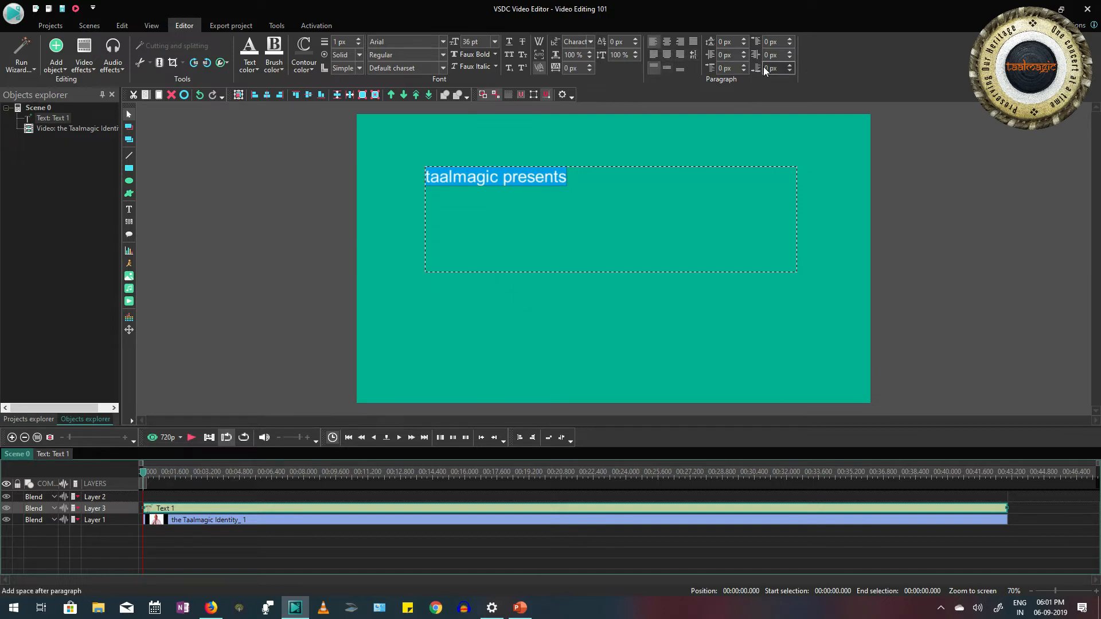
left_click(666, 56)
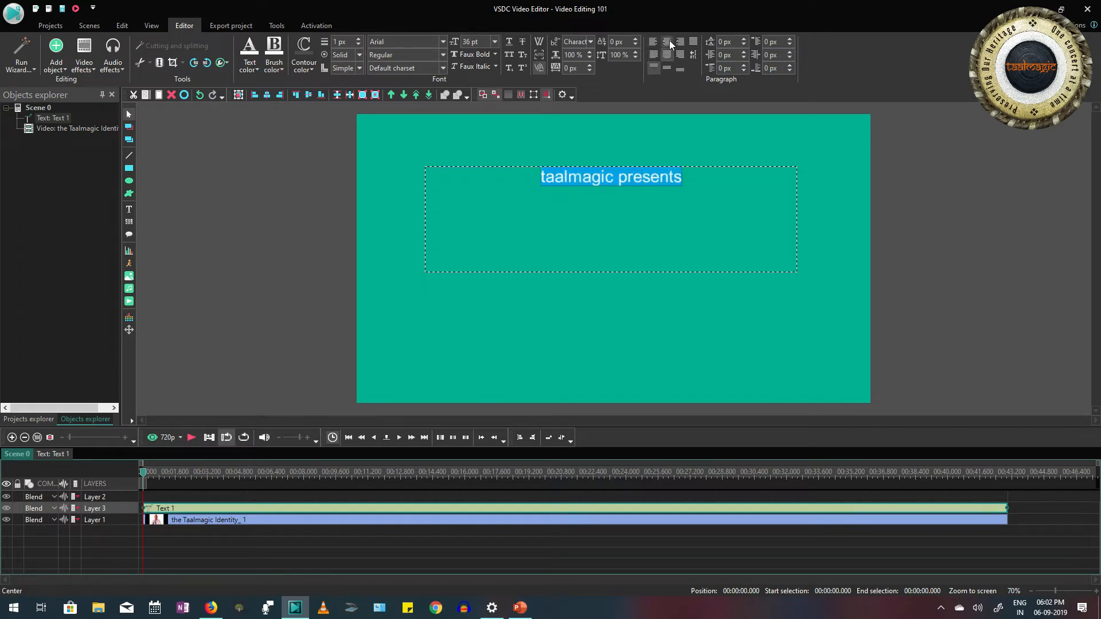
left_click(668, 67)
left_click(617, 219)
key("Return")
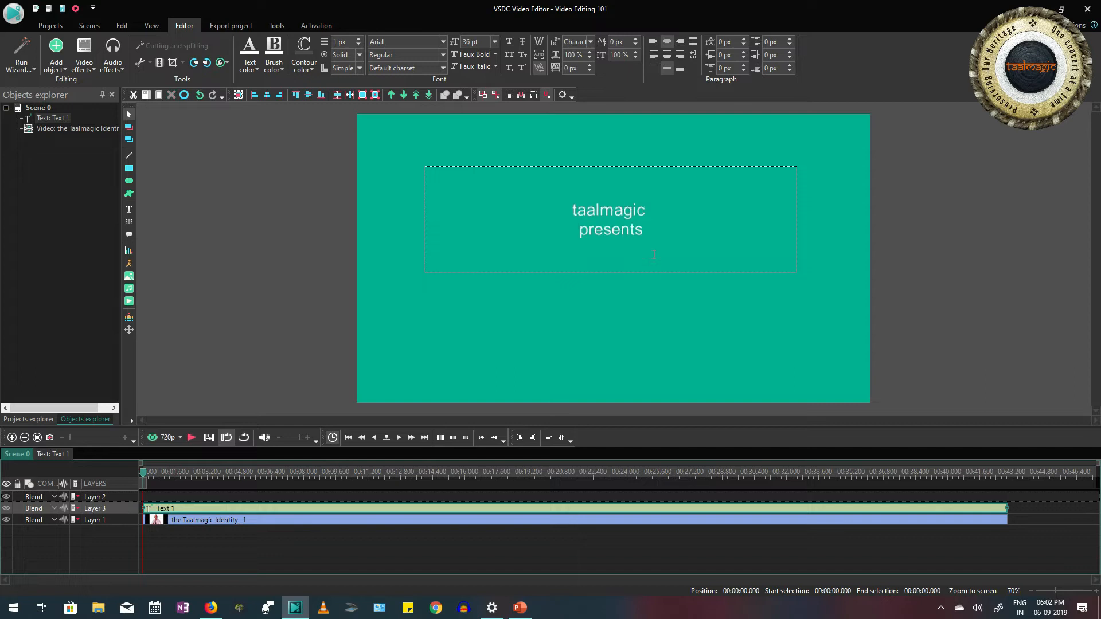
Format the word "taalmagic" in the Samarkan font at 144 pt.
left_click_drag(649, 210, 510, 202)
left_click(496, 41)
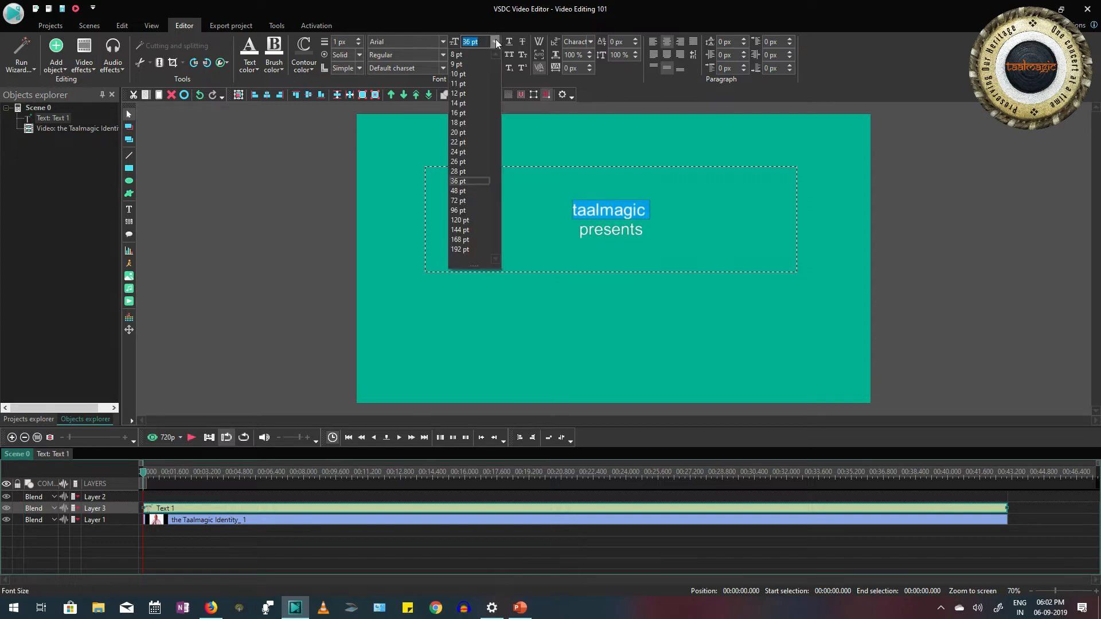
left_click(461, 200)
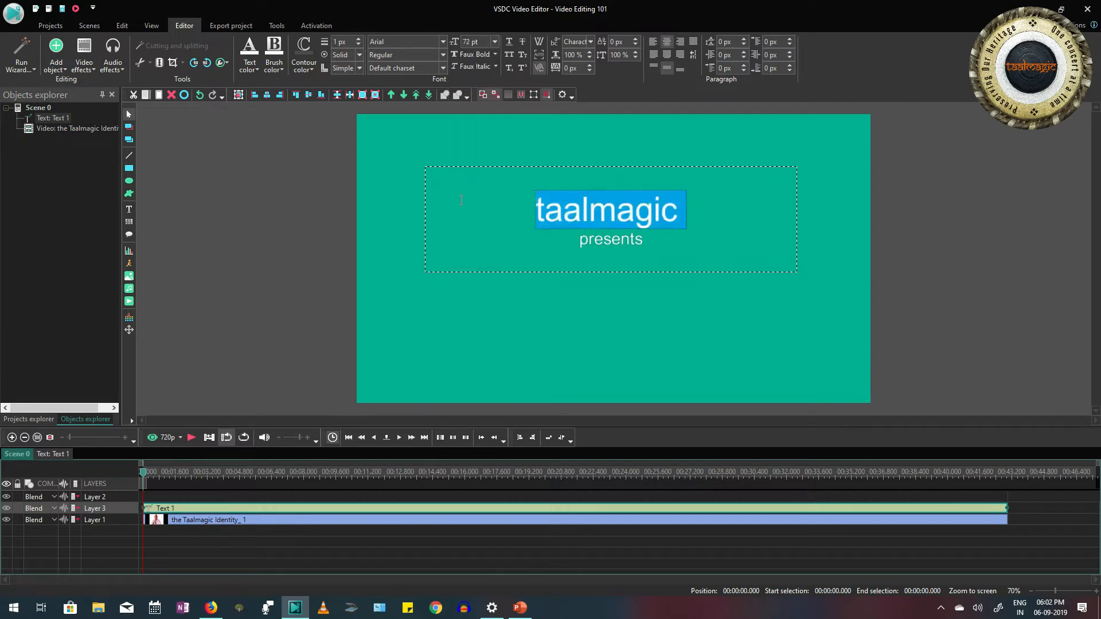
left_click(493, 44)
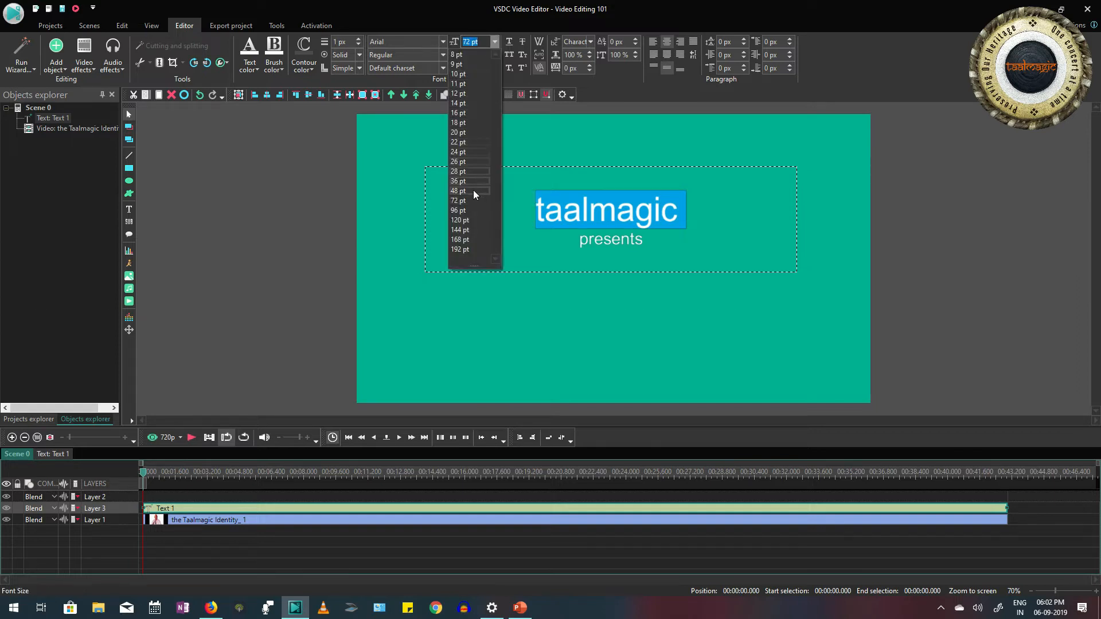
left_click(458, 210)
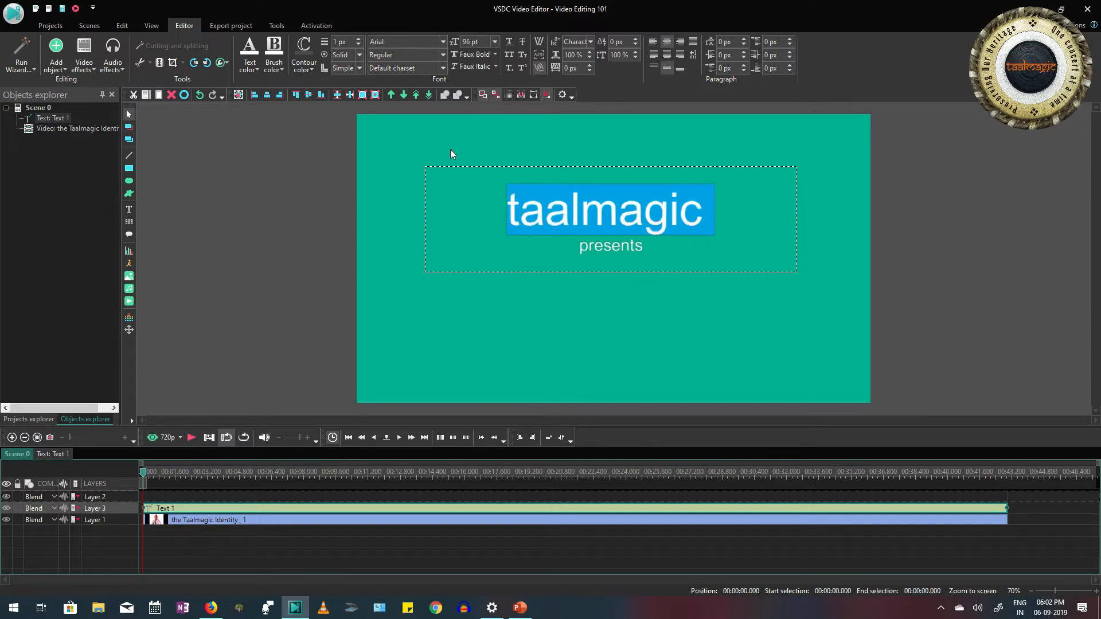
left_click(410, 42)
type("Samarkan")
key("Return")
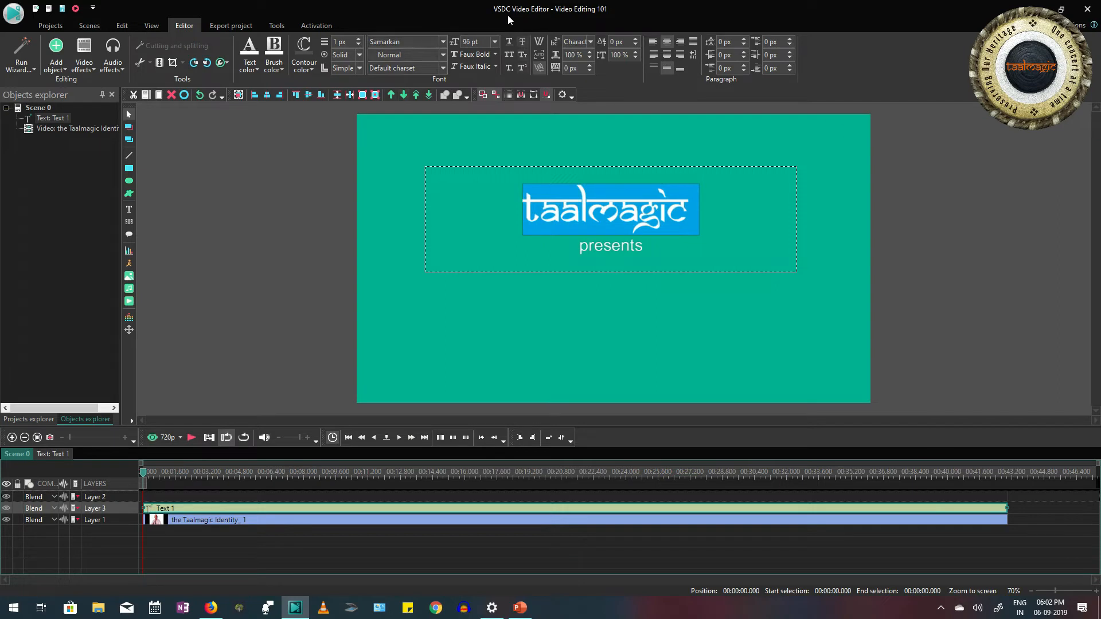
left_click(494, 42)
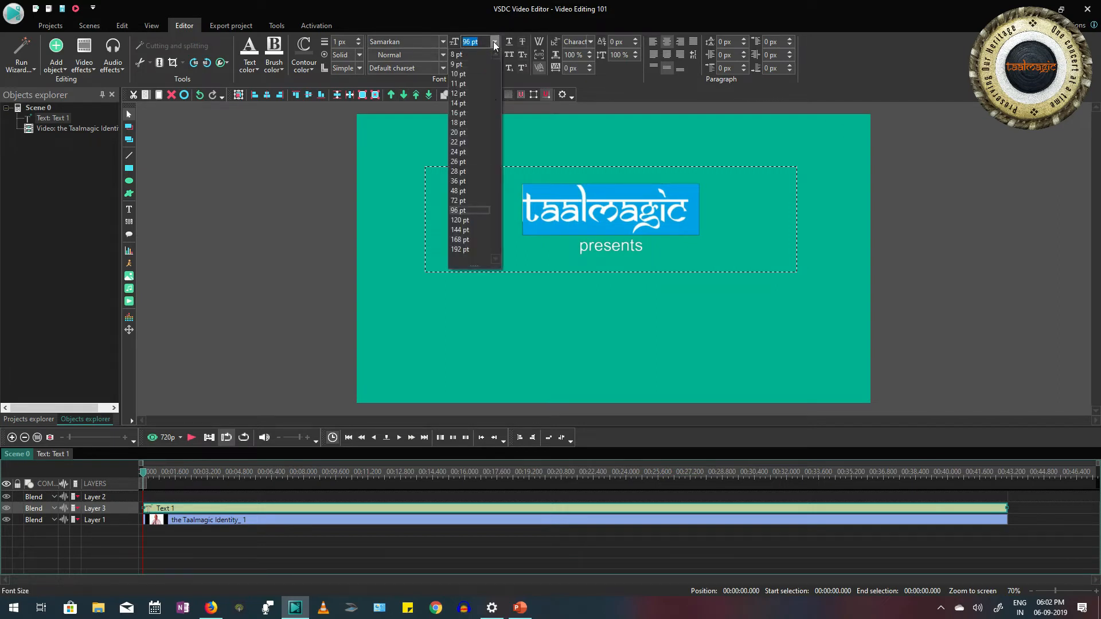
left_click(467, 227)
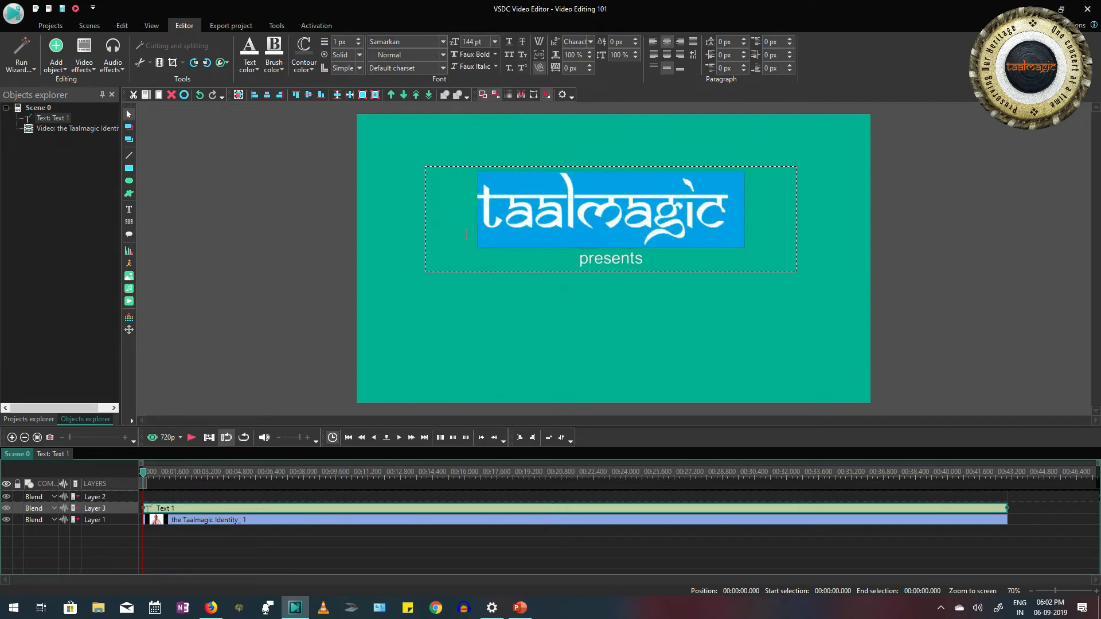
Recolour the word "taalmagic" orange using the standard colours of the extended colour picker.
left_click(256, 71)
mouse_move(265, 207)
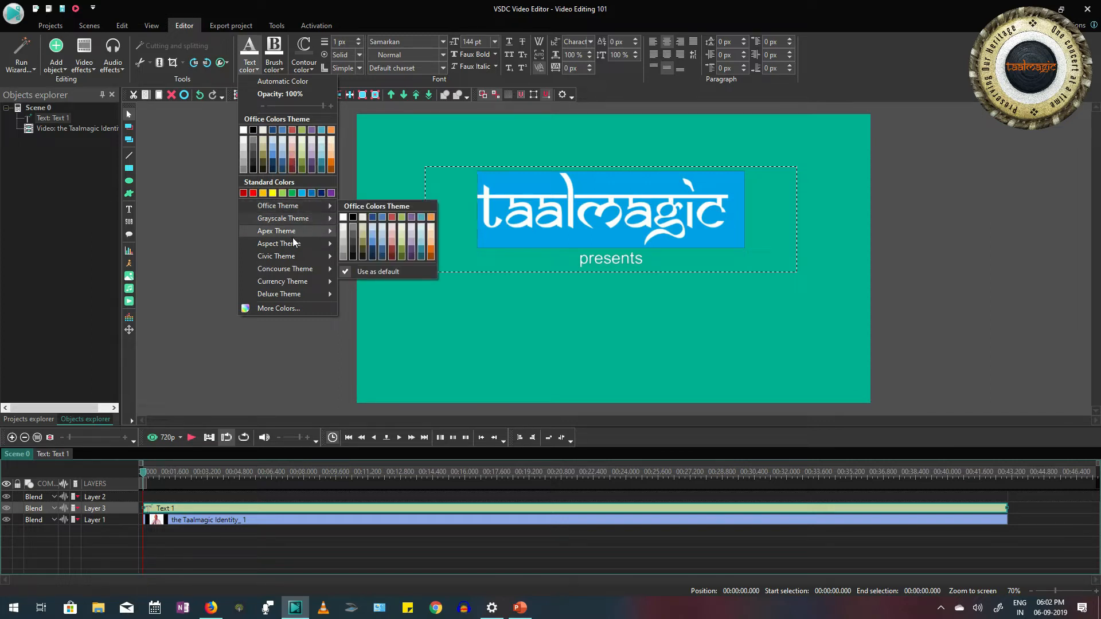
left_click(290, 309)
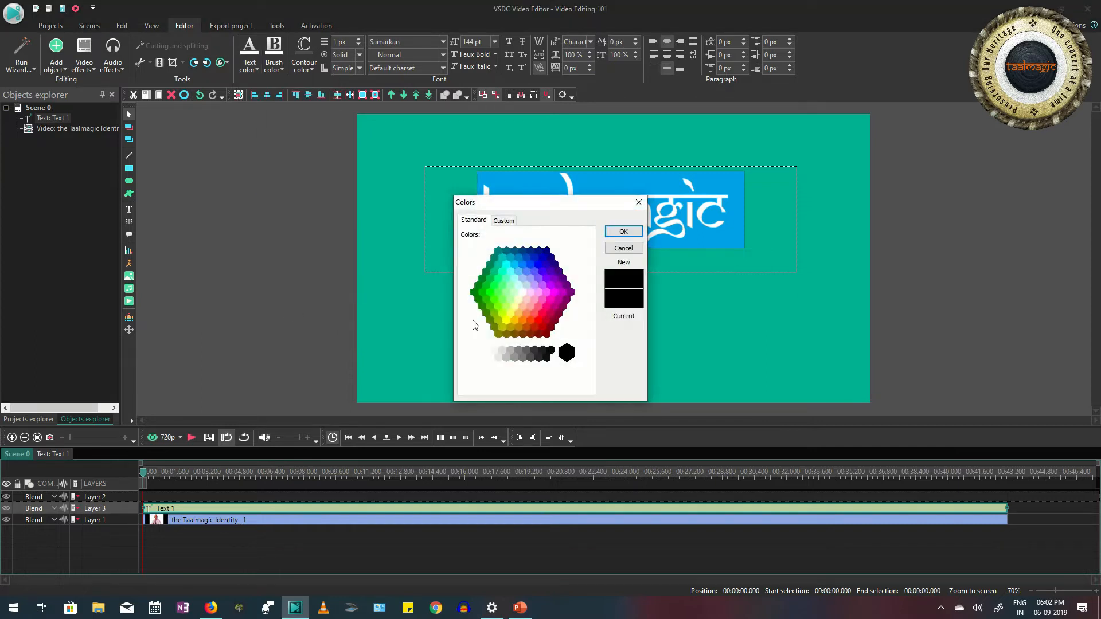
left_click(523, 321)
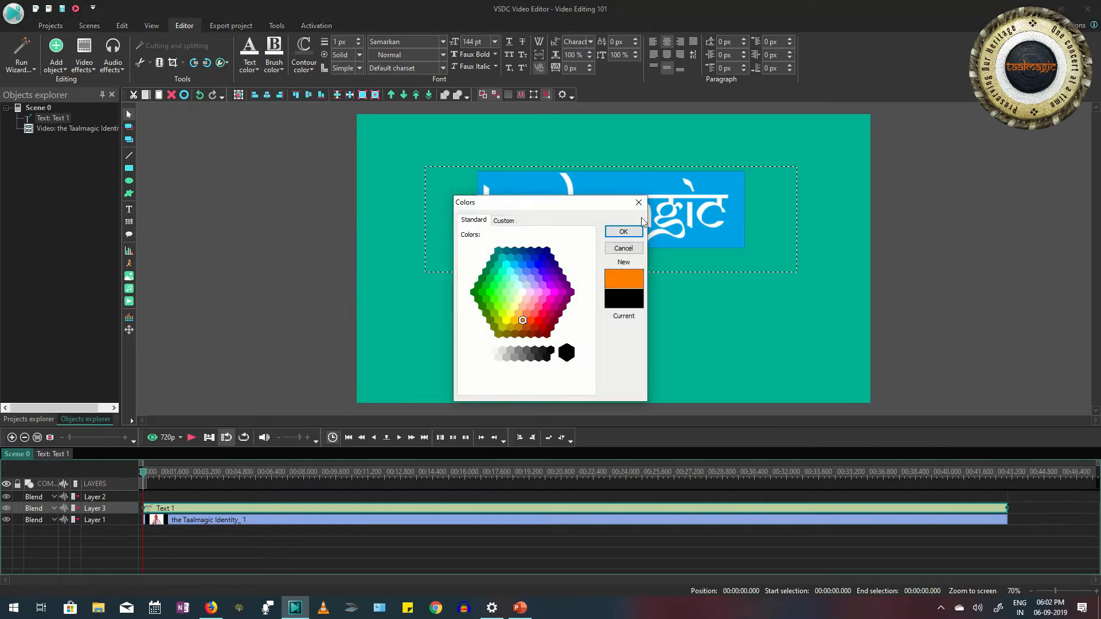
left_click(615, 231)
Select the word "presents" and set its font size to 48 pt.
left_click_drag(595, 247, 552, 255)
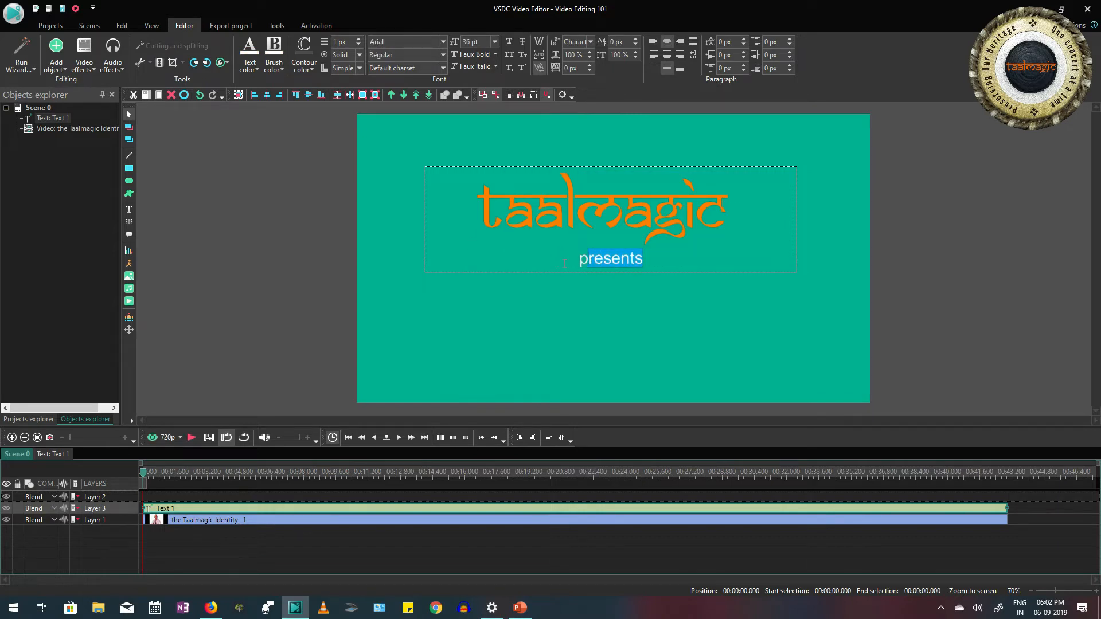
left_click(585, 259)
double_click(580, 261)
left_click(602, 259)
double_click(602, 261)
left_click(495, 42)
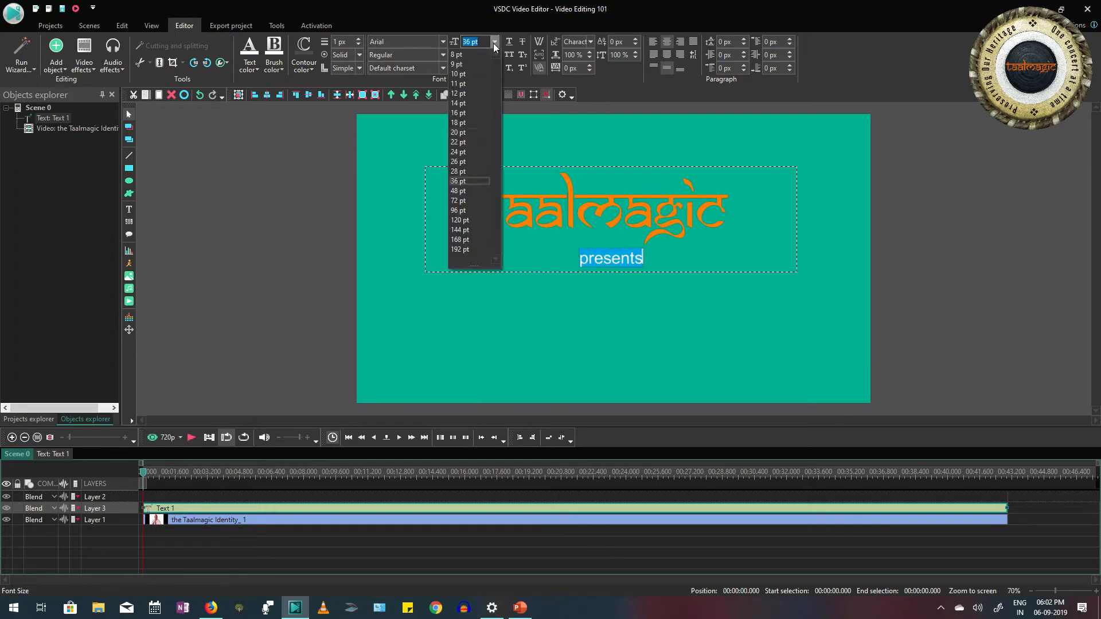
left_click(475, 191)
Leave text editing, play the scene to preview the title over the video, and stop the playback.
left_click(696, 318)
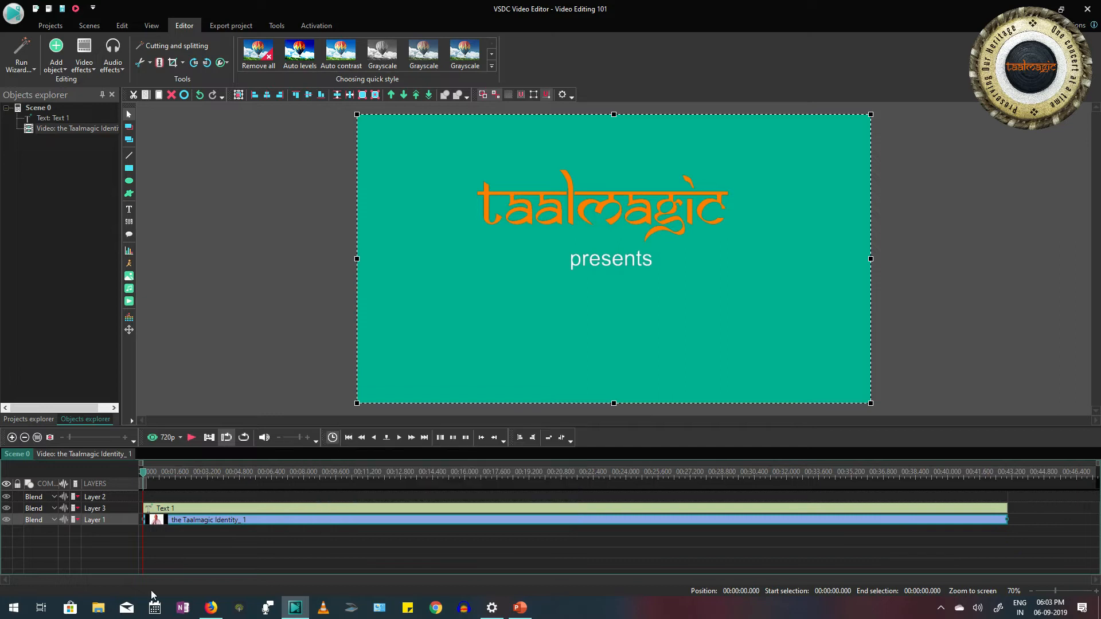
left_click(192, 439)
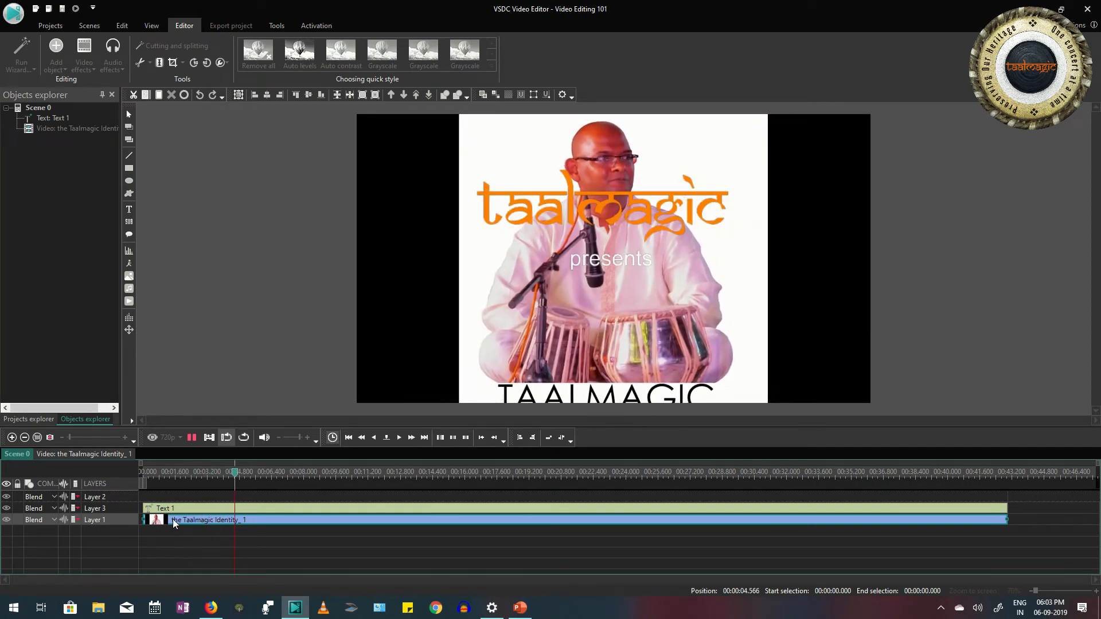
left_click(190, 438)
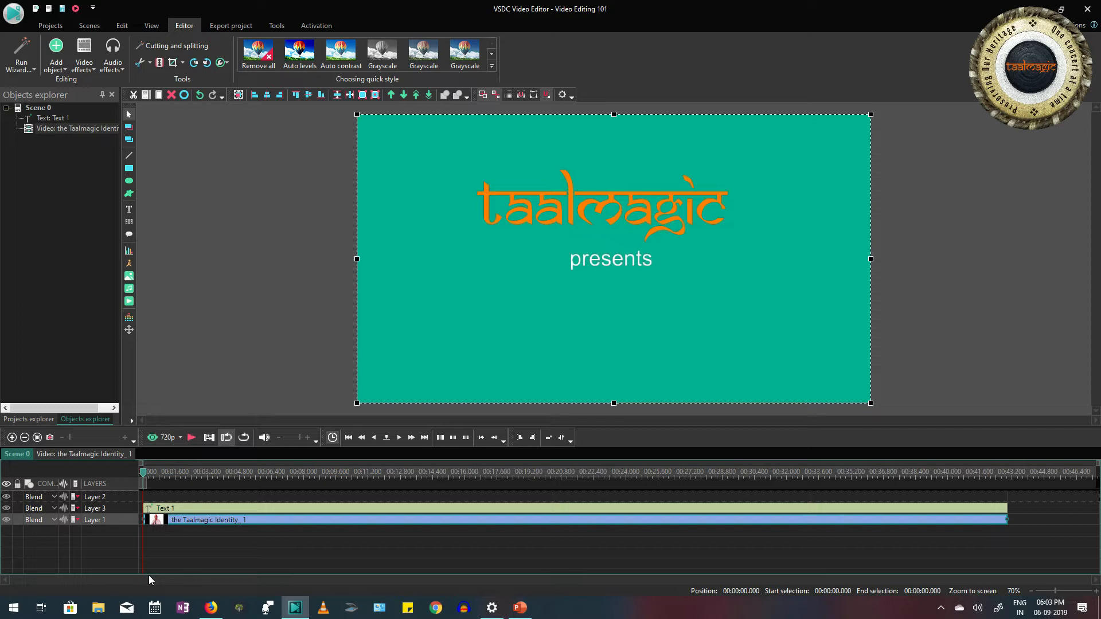
Set the title text object's drawing duration to 00:00:05.000 in its properties.
left_click(223, 511)
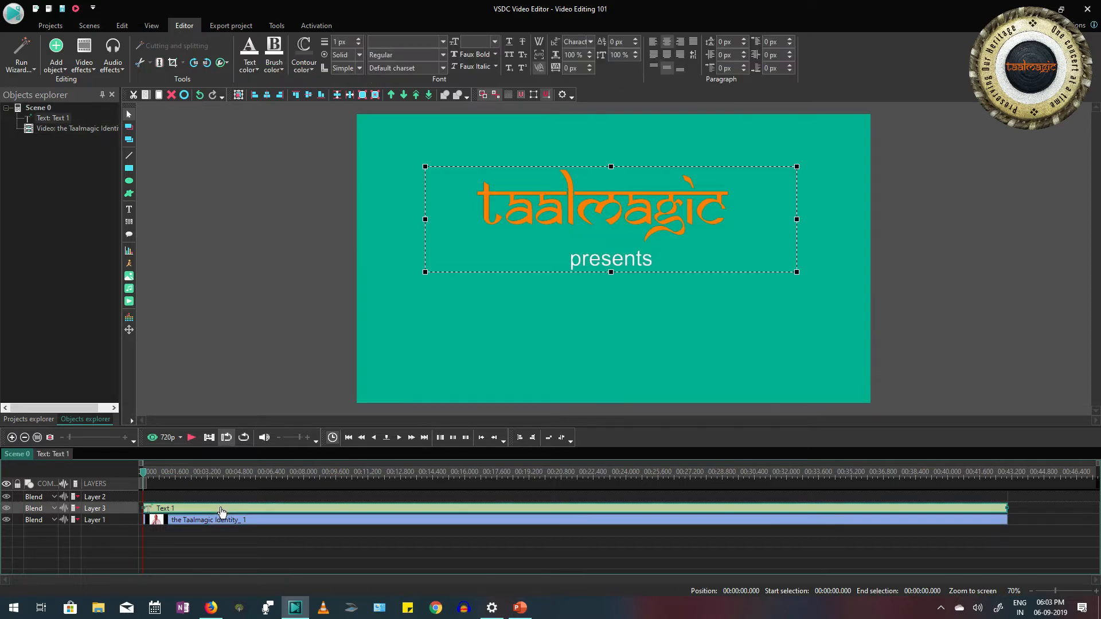
double_click(222, 511)
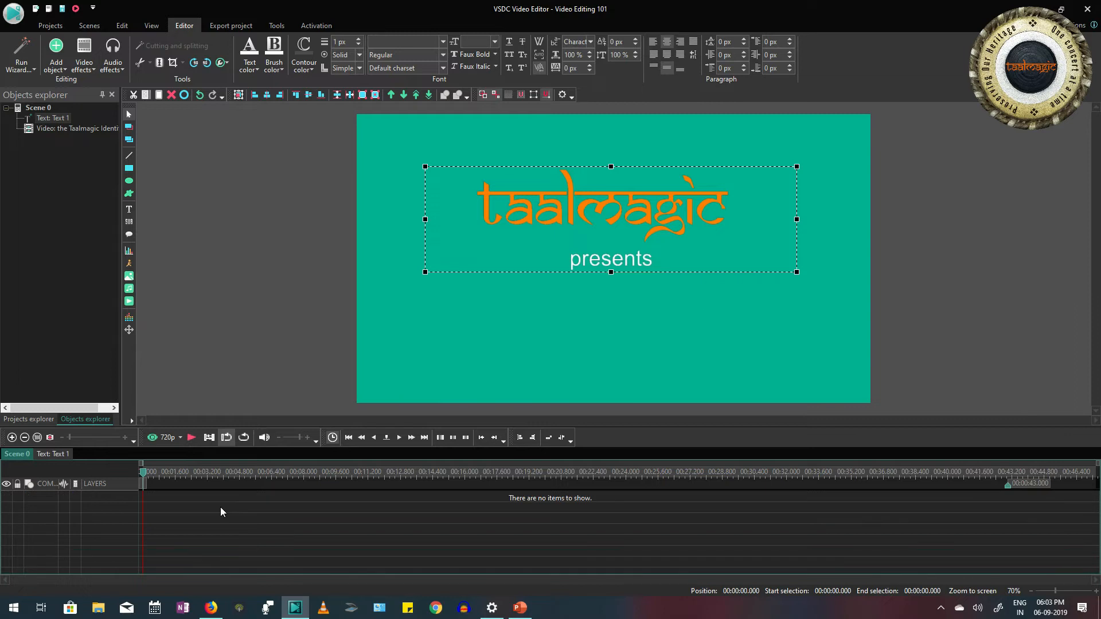
left_click(20, 456)
right_click(189, 510)
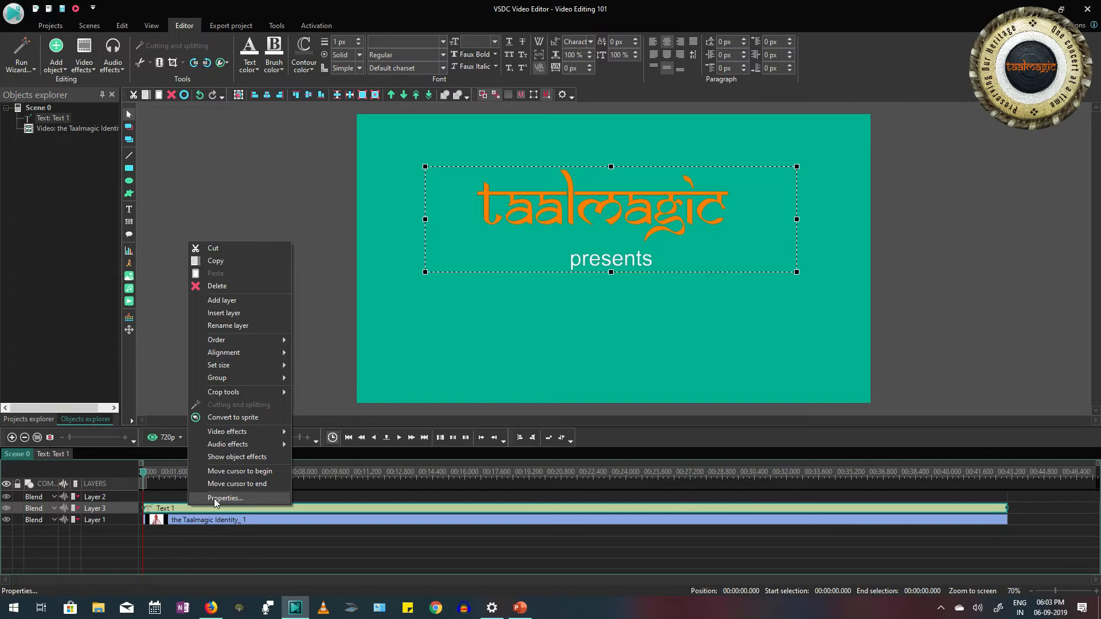
left_click(214, 498)
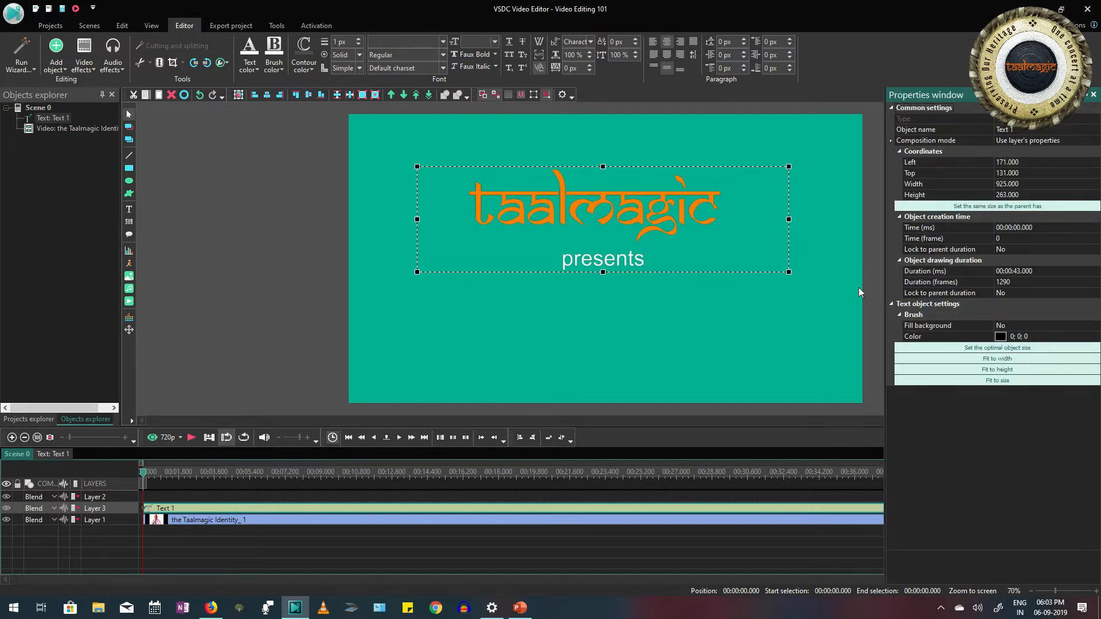
left_click(924, 274)
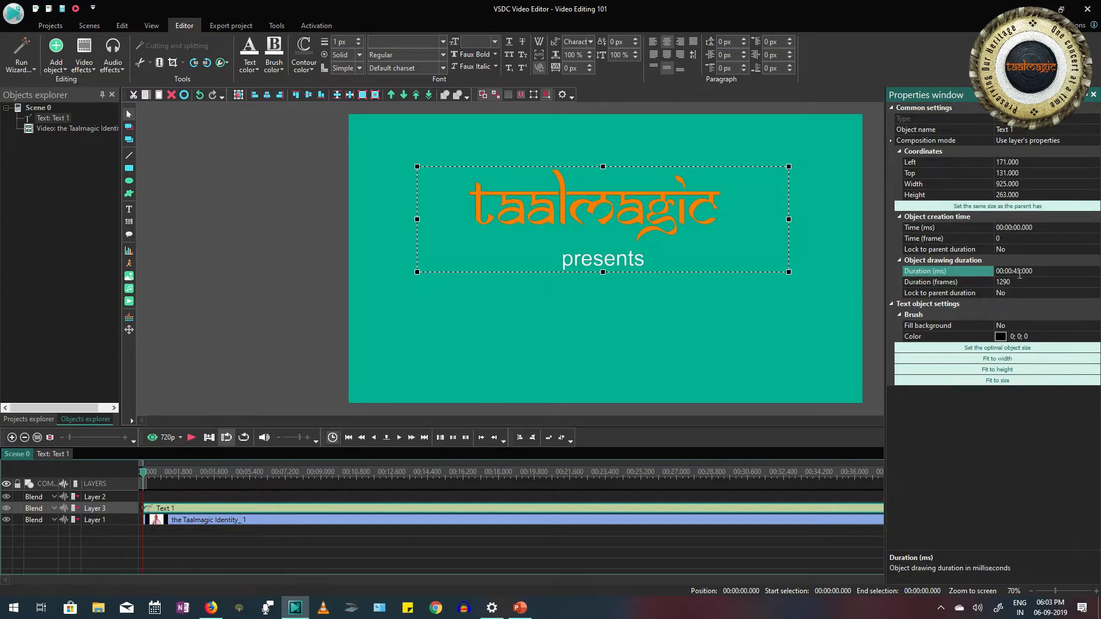
left_click_drag(1021, 272, 1013, 272)
type("05.000")
key("Return")
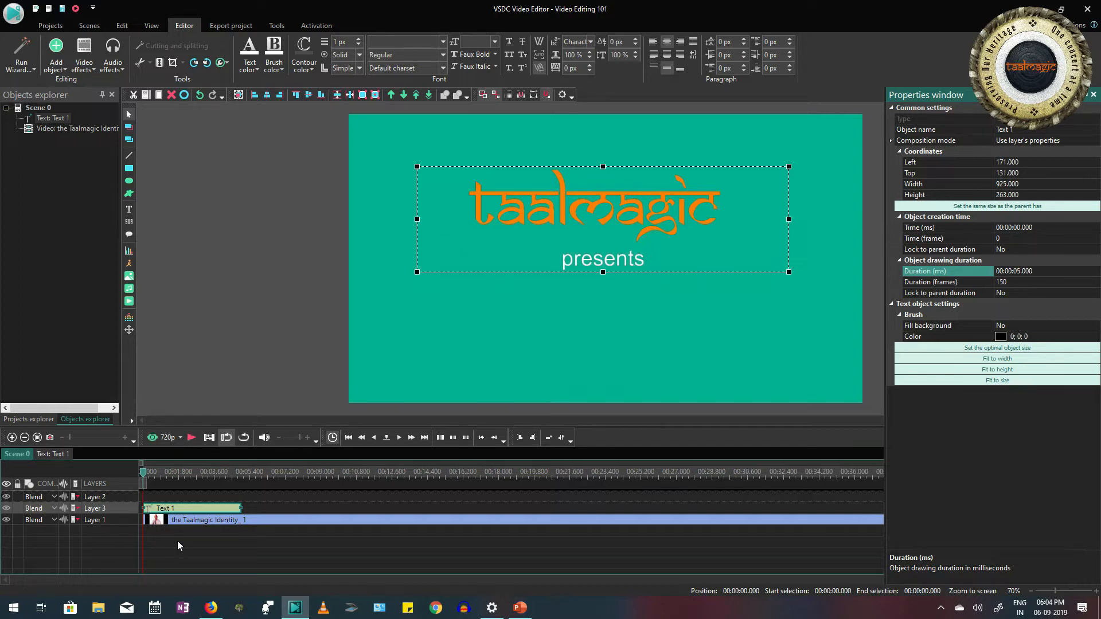
Move the Taalmagic Identity video clip along the timeline to start where the title ends, at about 5 seconds.
left_click(170, 522)
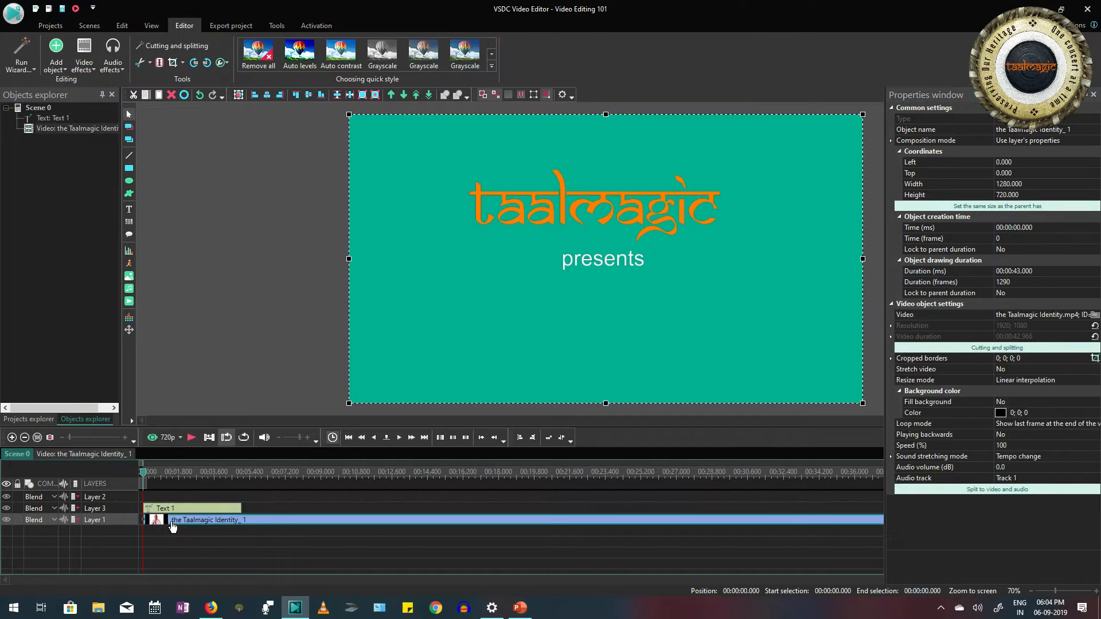
left_click_drag(171, 522, 257, 542)
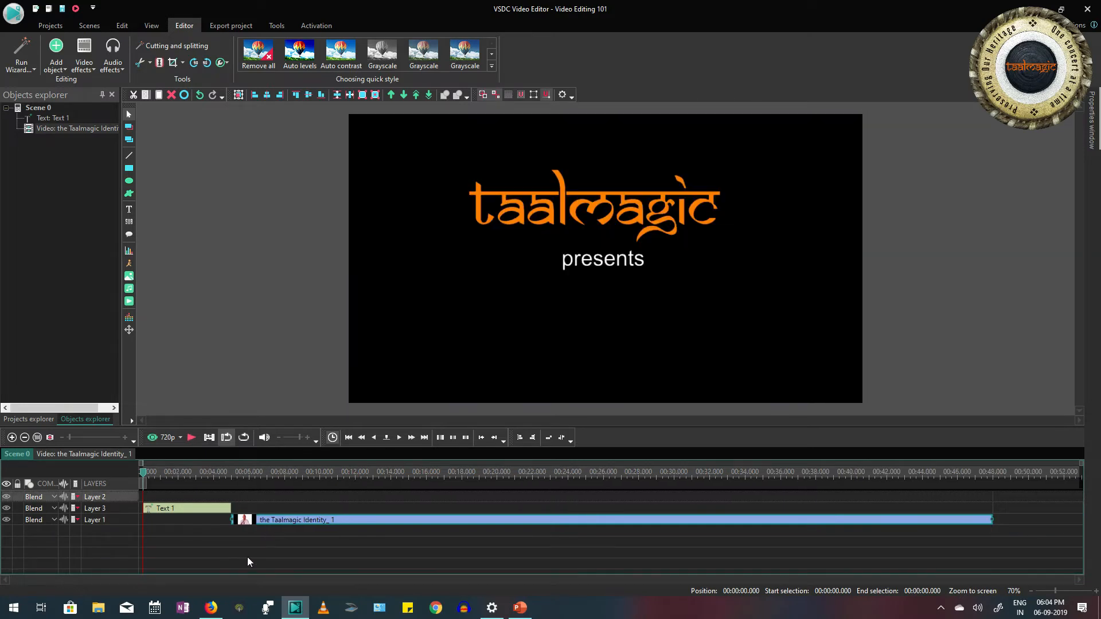
Play the scene to check the transition from the title to the video clip, and stop the playback.
left_click(191, 438)
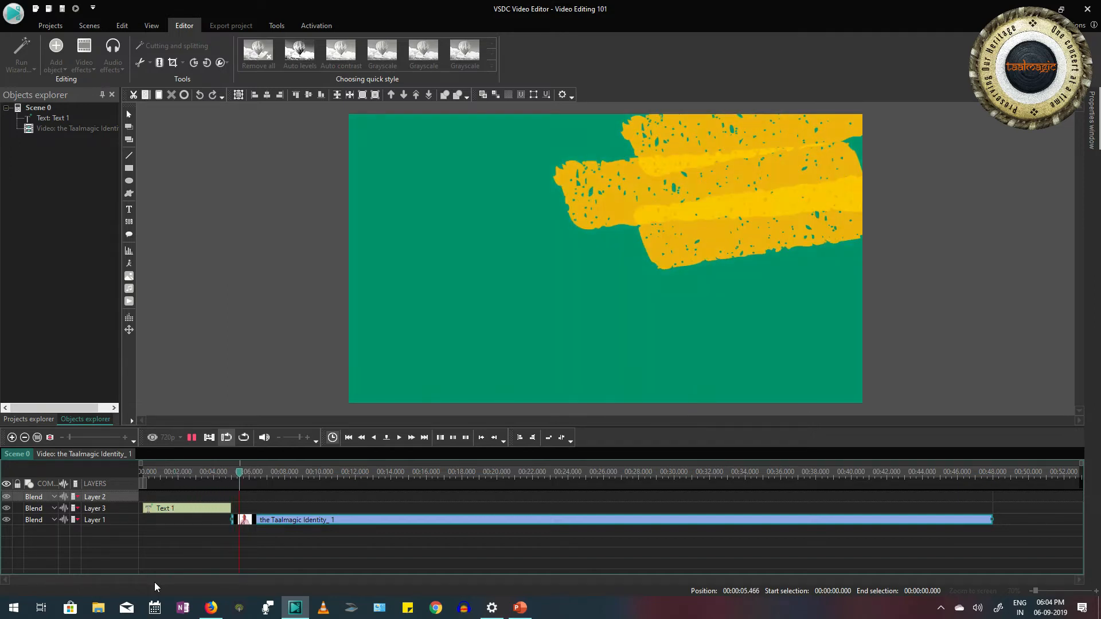
left_click(191, 438)
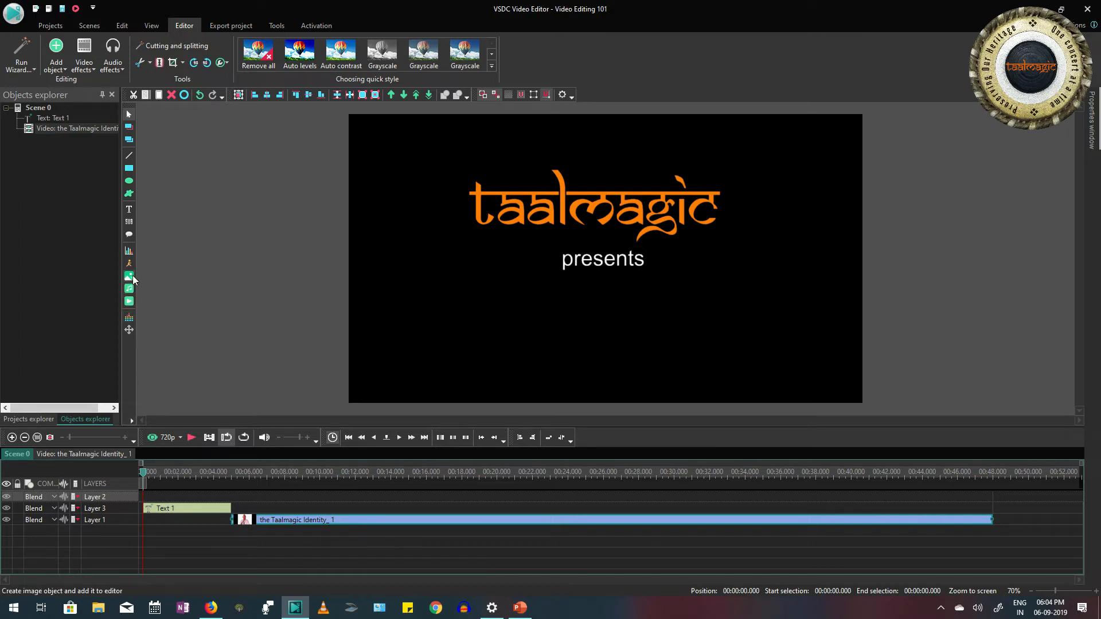
Insert SOCIAL_MEDIA_STICK.png from the tabla pics folder at the cursor position and shrink it to about 653 × 57 in the frame's lower-left corner.
left_click(130, 302)
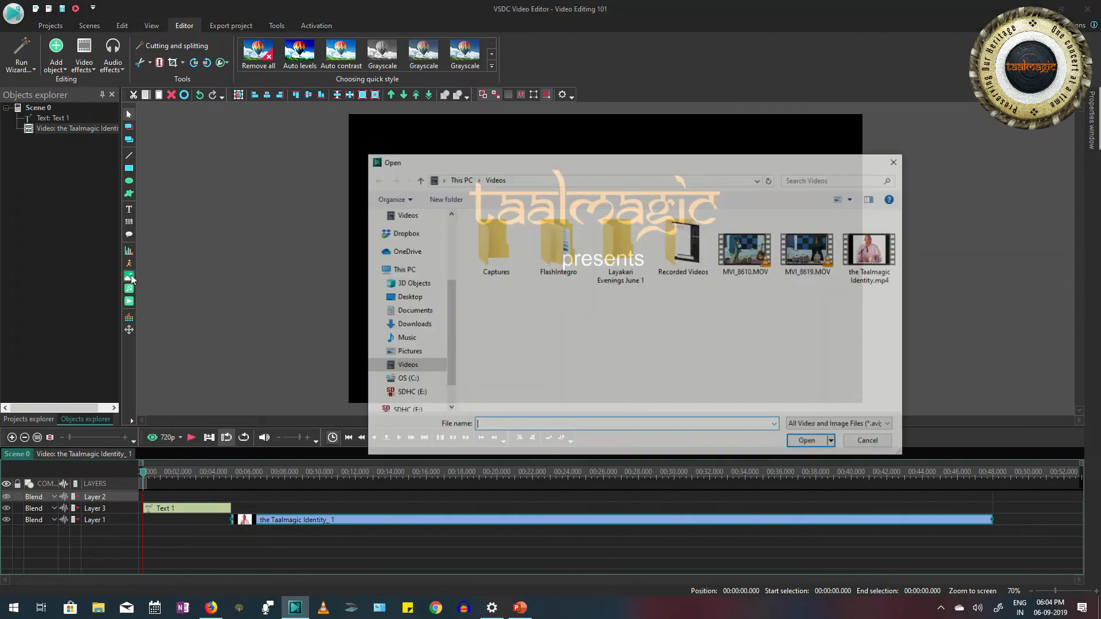
left_click_drag(446, 309, 438, 243)
left_click(407, 321)
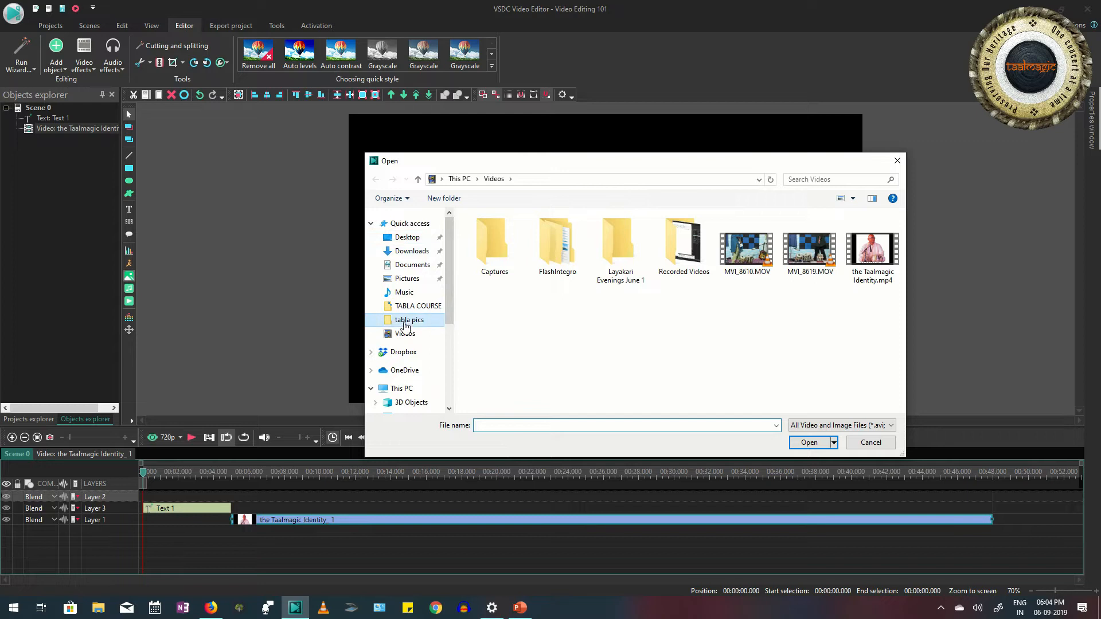
scroll(677, 344, "down", 3)
left_click(627, 425)
type("so")
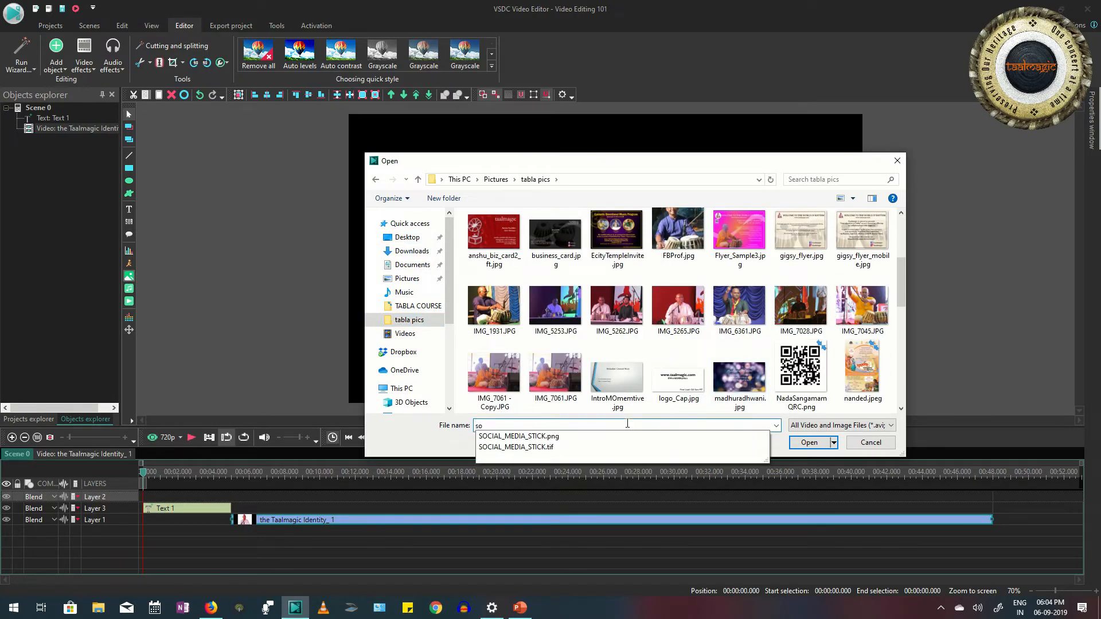
left_click(547, 437)
left_click(803, 445)
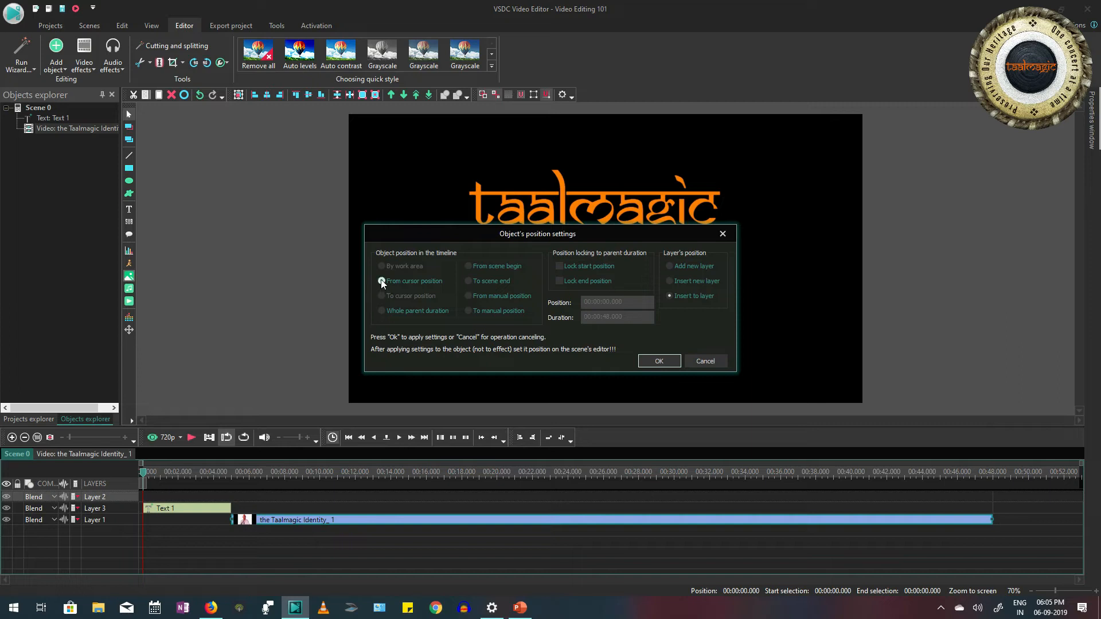
left_click(658, 361)
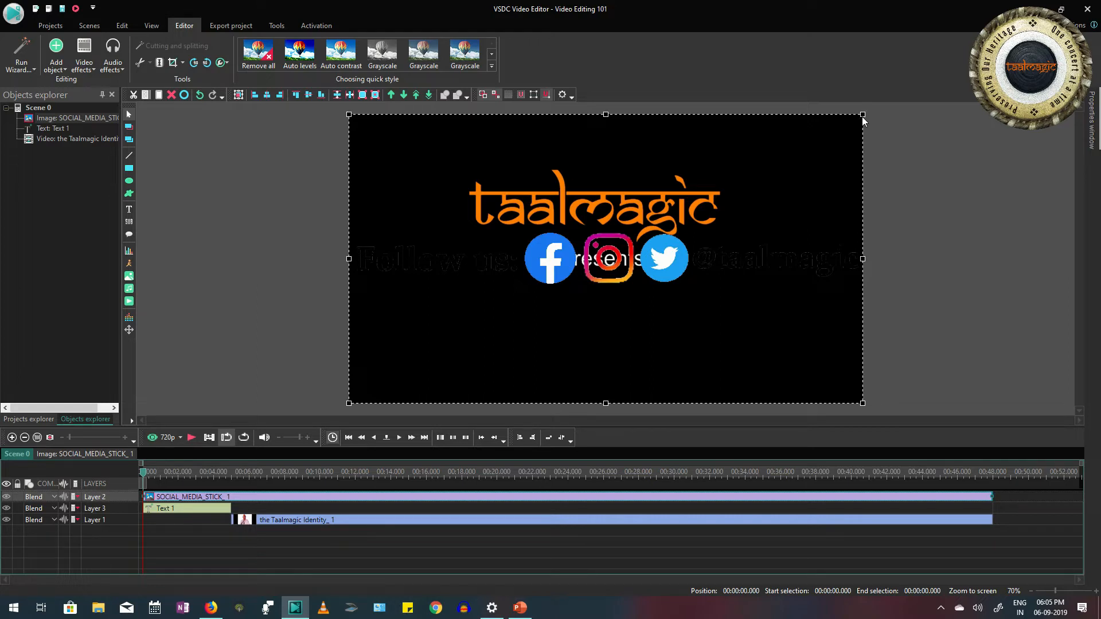
left_click_drag(862, 118, 611, 395)
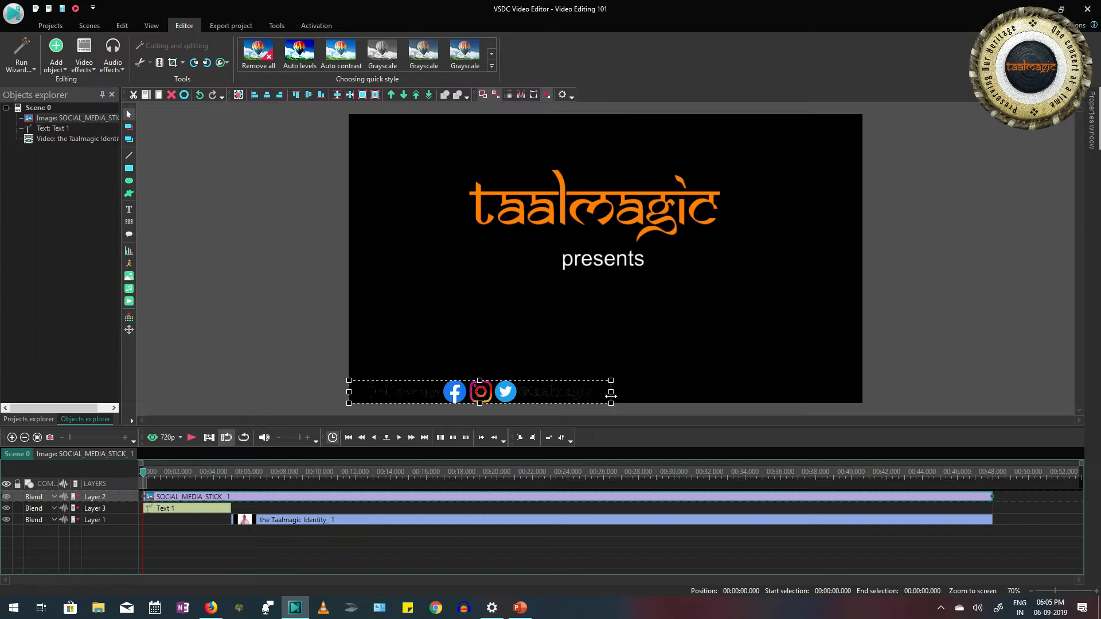
Enable the social media image's background fill in white (255; 255; 255) and shrink the banner slightly within its corner.
right_click(562, 397)
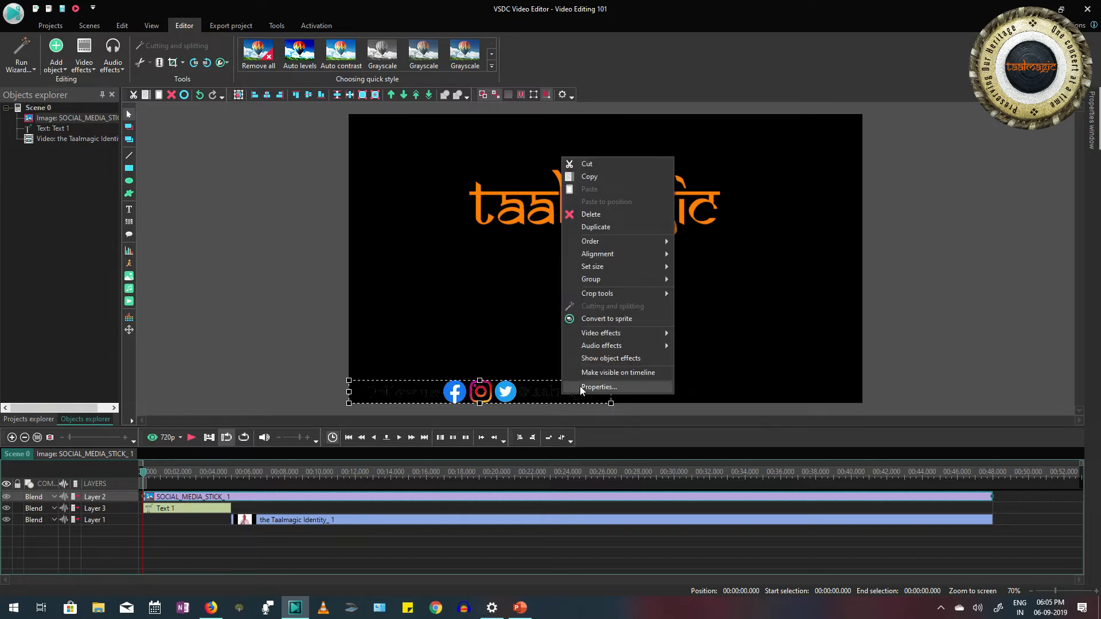
left_click(580, 386)
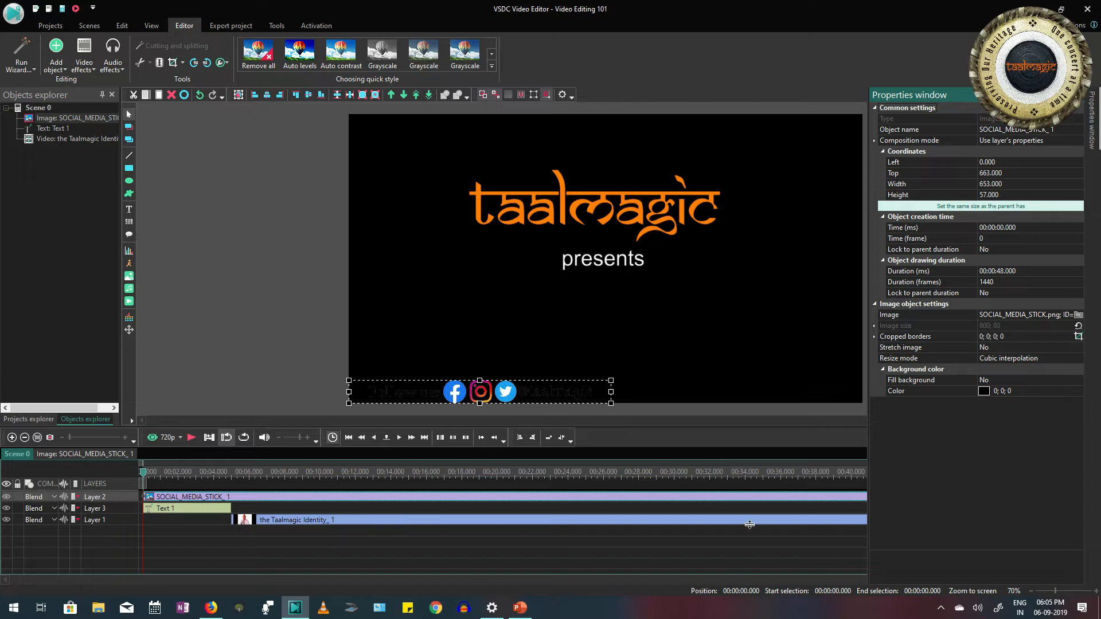
left_click(906, 380)
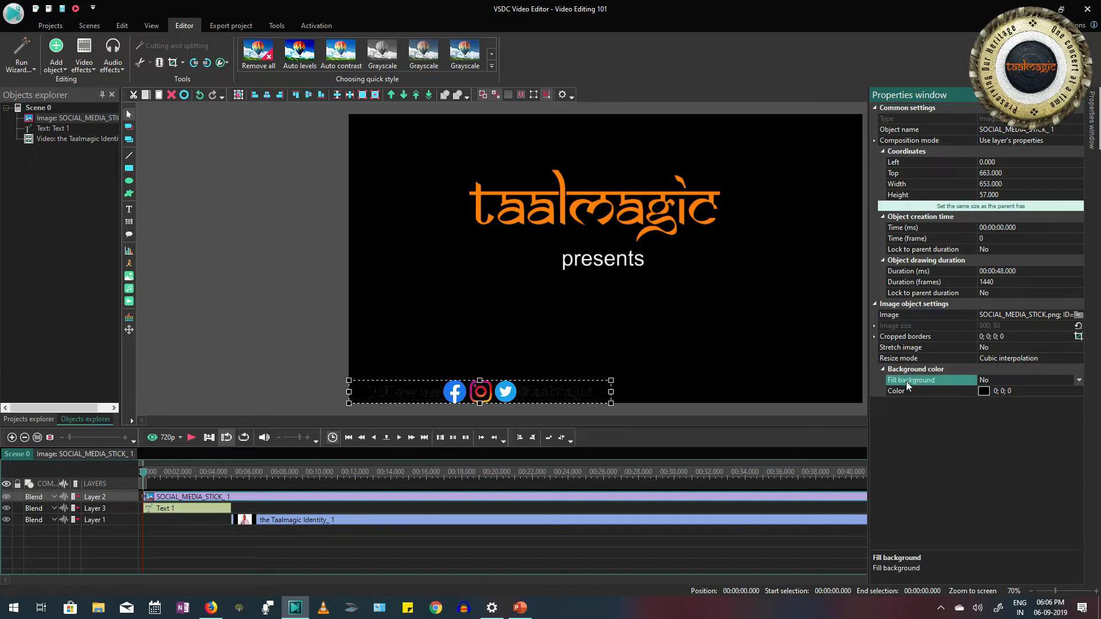
left_click(1078, 381)
left_click(1010, 391)
left_click(1030, 393)
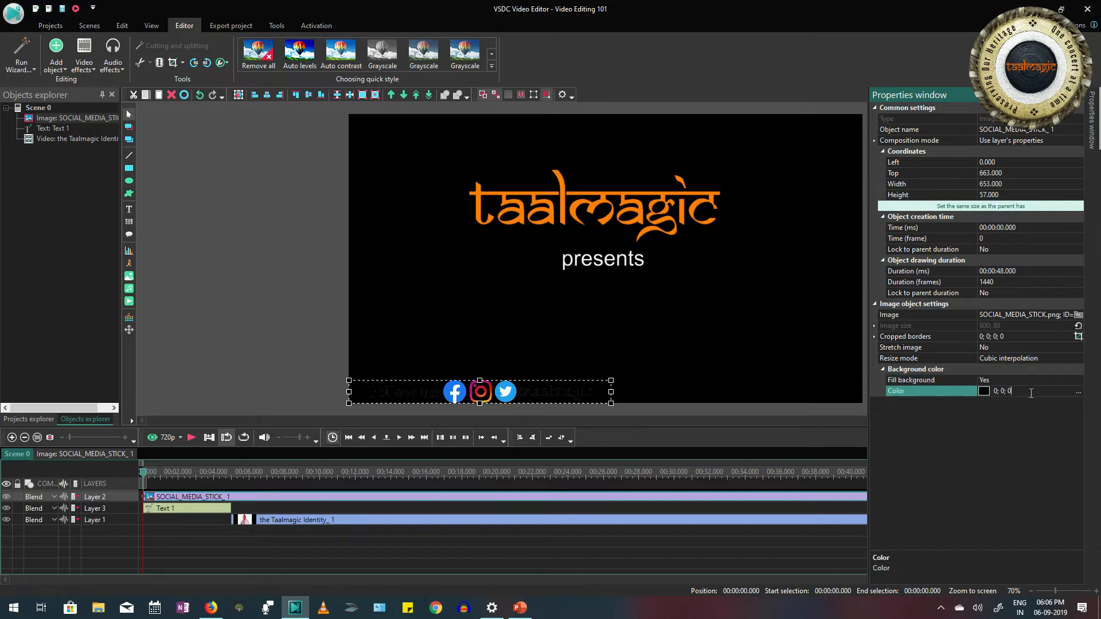
left_click(1078, 392)
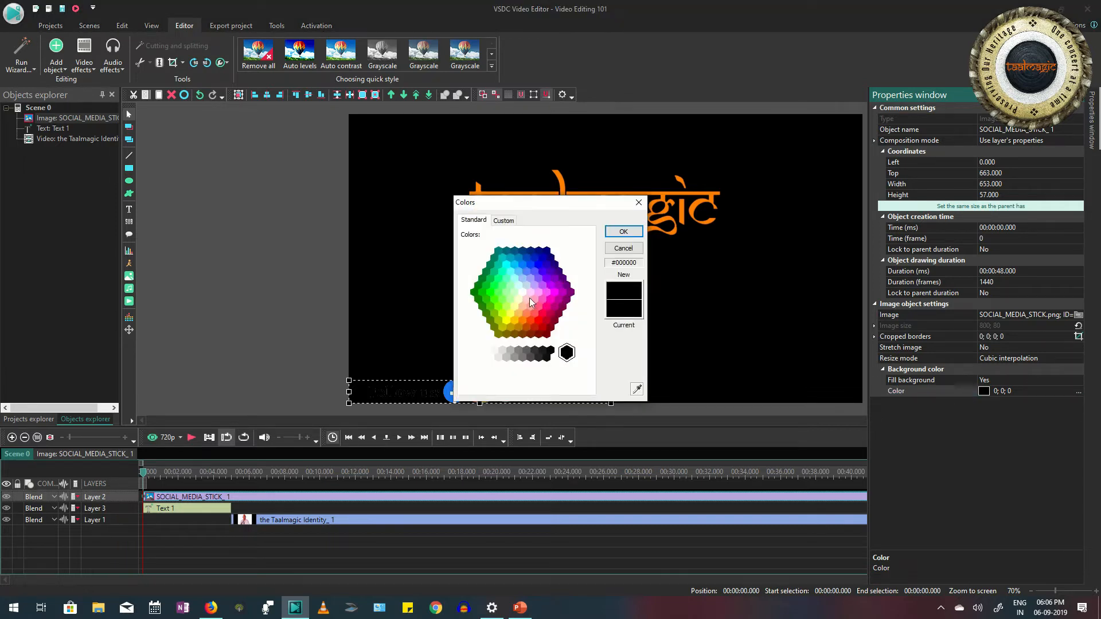
left_click(523, 292)
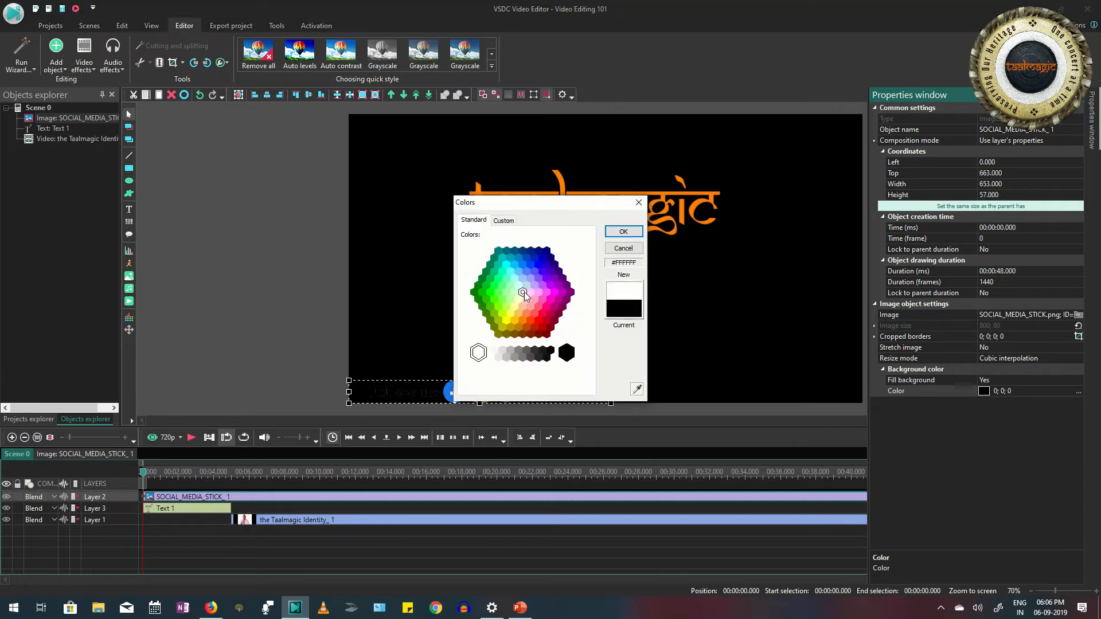
left_click(624, 232)
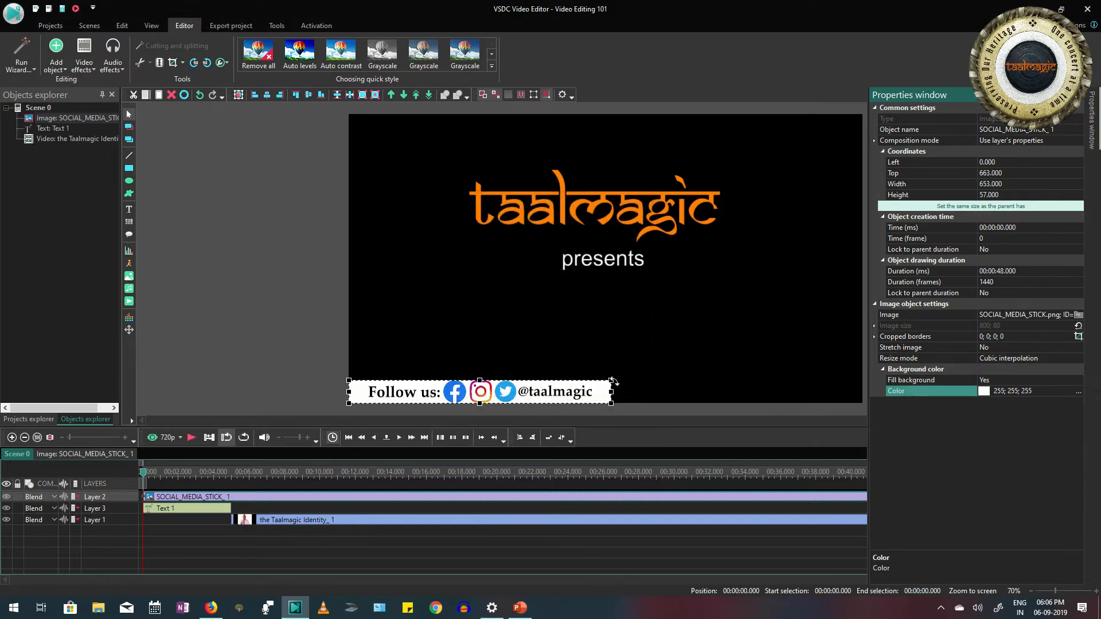
left_click_drag(611, 381, 609, 384)
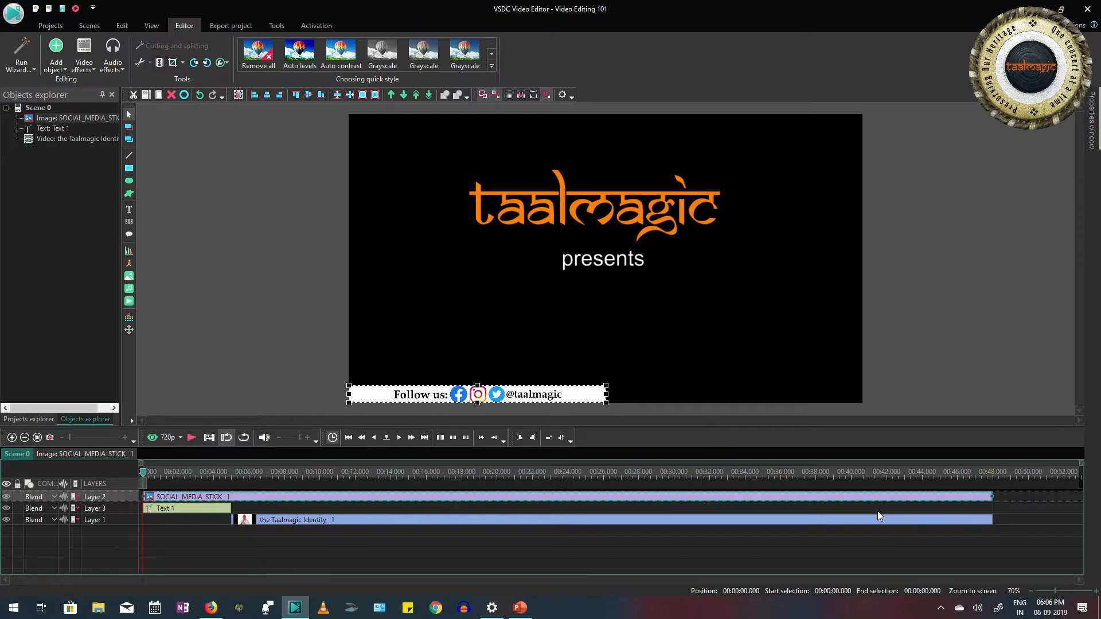
left_click(184, 363)
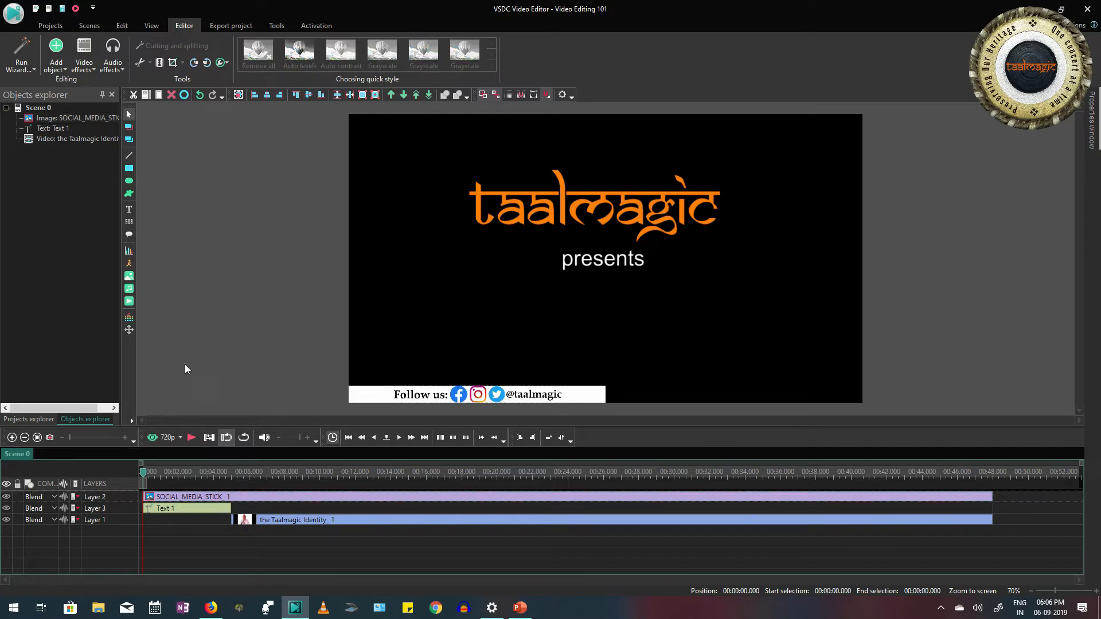
Play the scene to preview the social media banner over the title and video, and stop the playback.
left_click(191, 438)
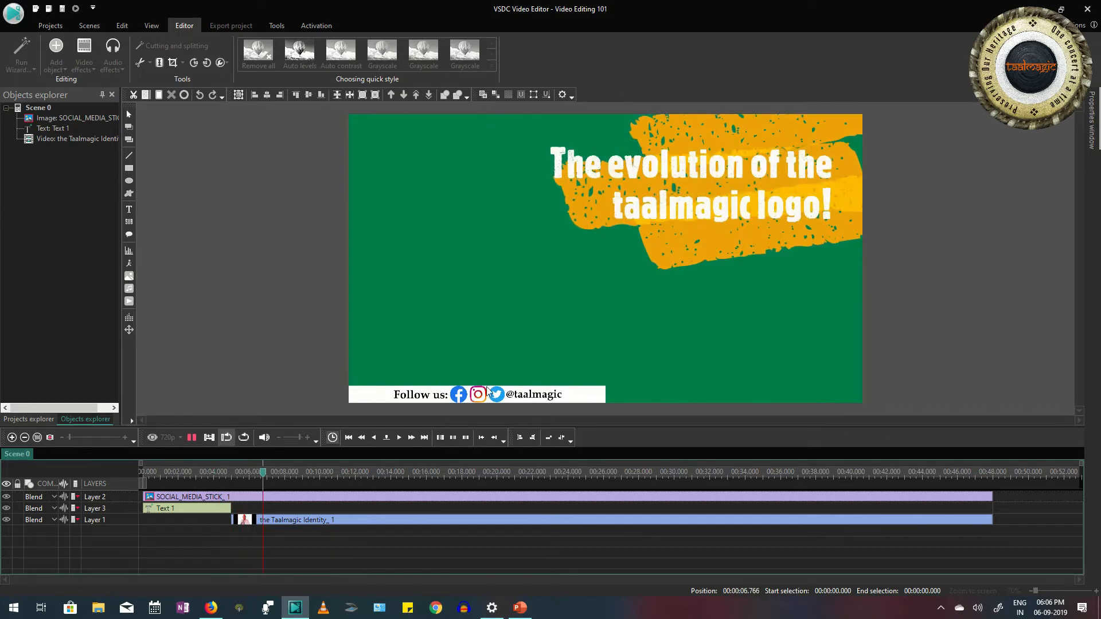
left_click(193, 438)
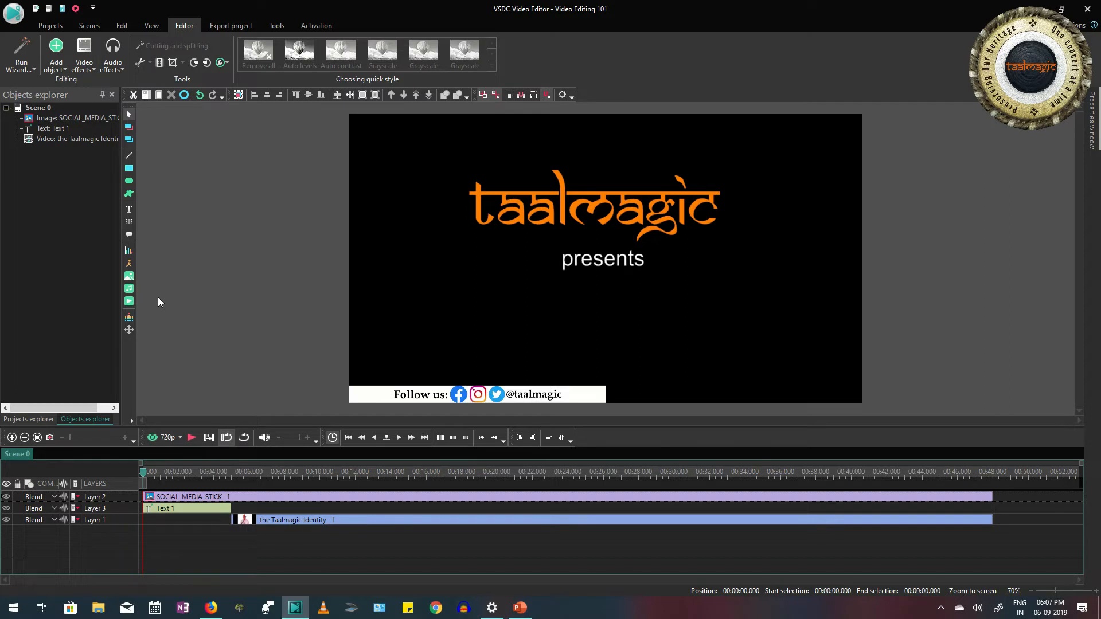
Insert the TAALMAGIC_LOGO.png image from the tabla pics folder on a new layer, starting from the cursor position.
left_click(130, 276)
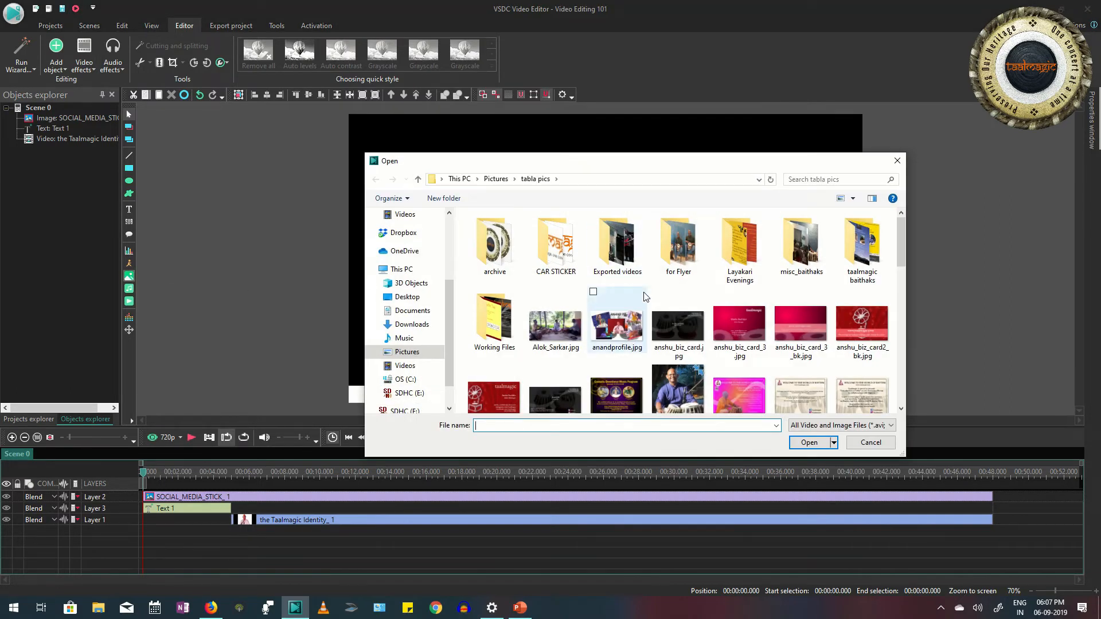
scroll(643, 292, "down", 6)
scroll(642, 293, "down", 3)
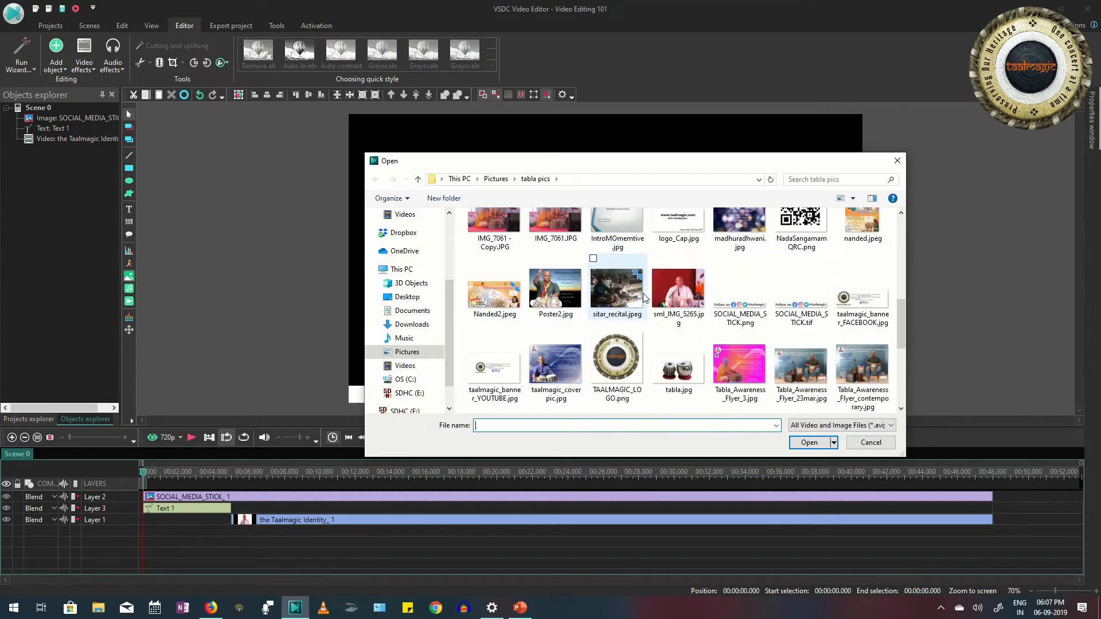
left_click(614, 306)
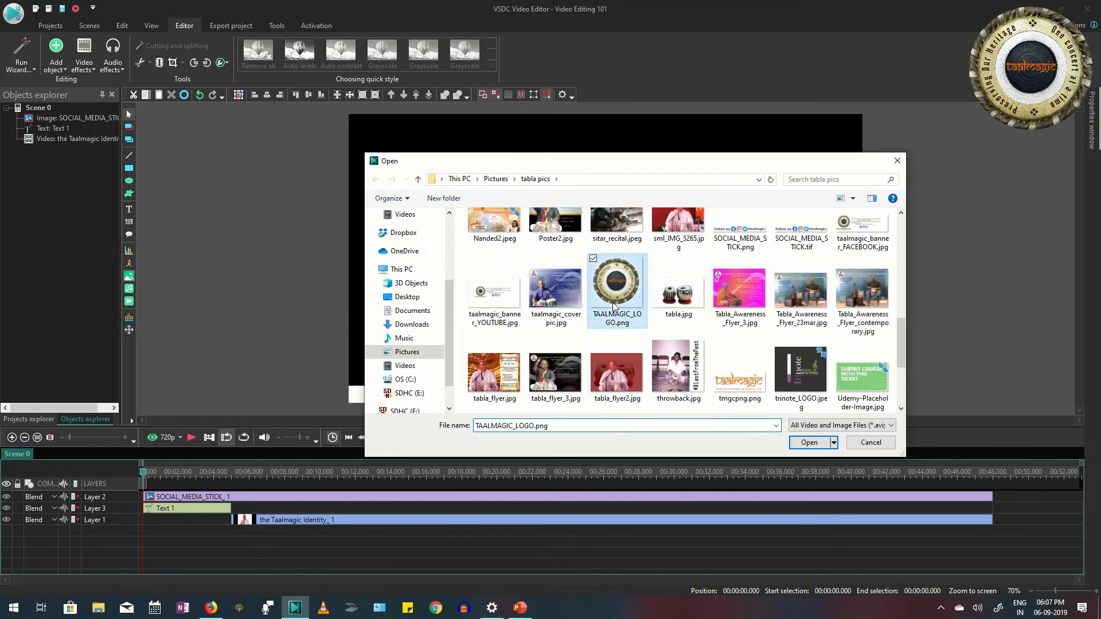
left_click(808, 443)
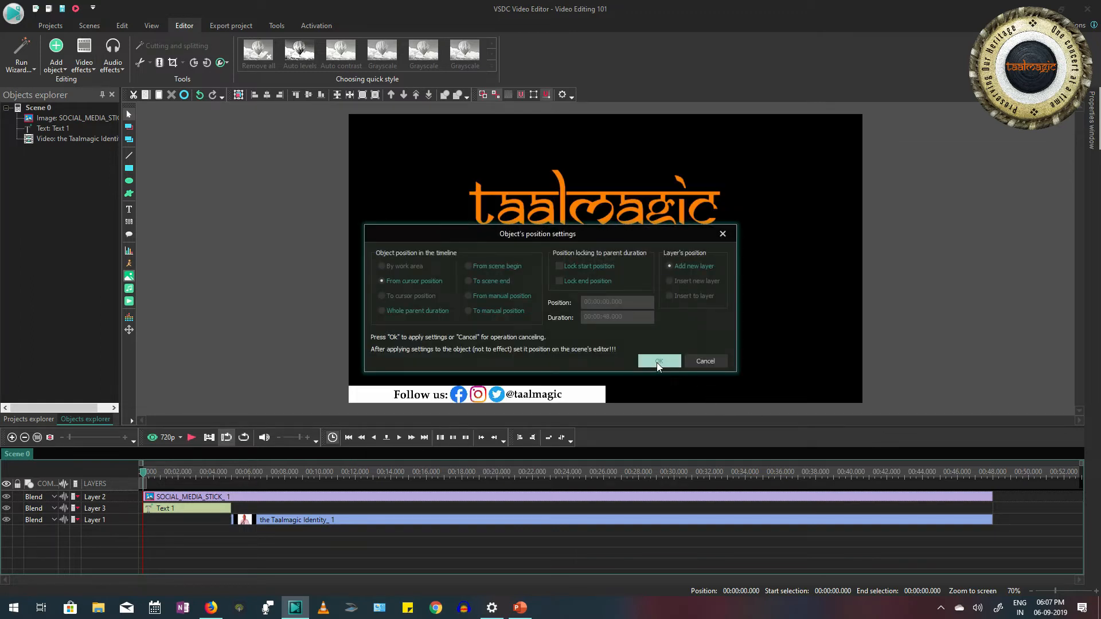
left_click(658, 363)
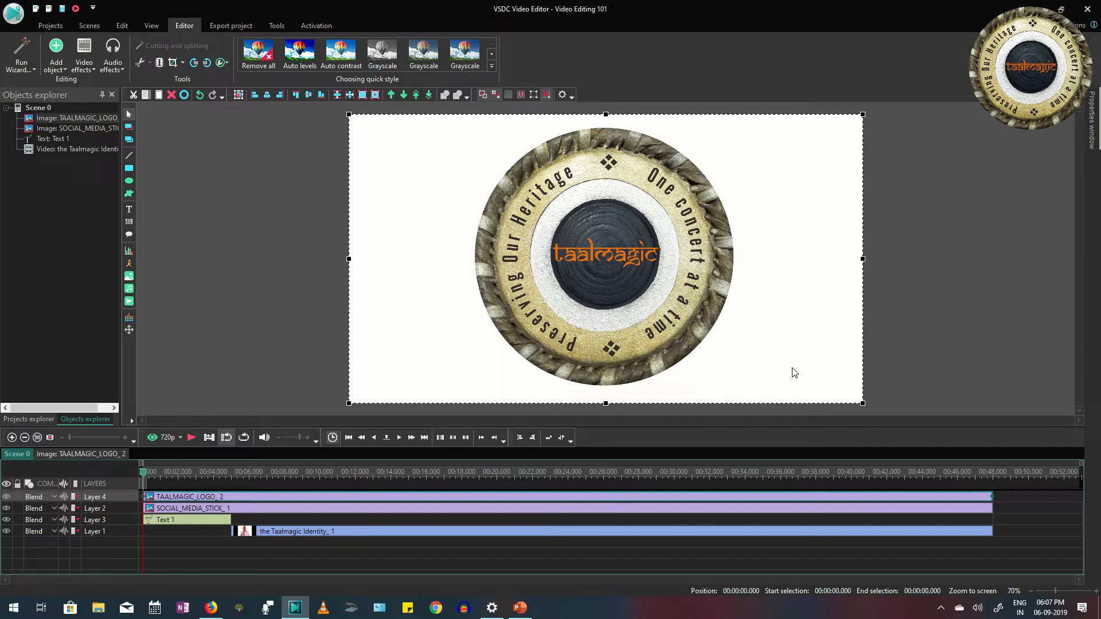
Turn off the background fill of the Taalmagic logo image in its properties.
mouse_move(1092, 118)
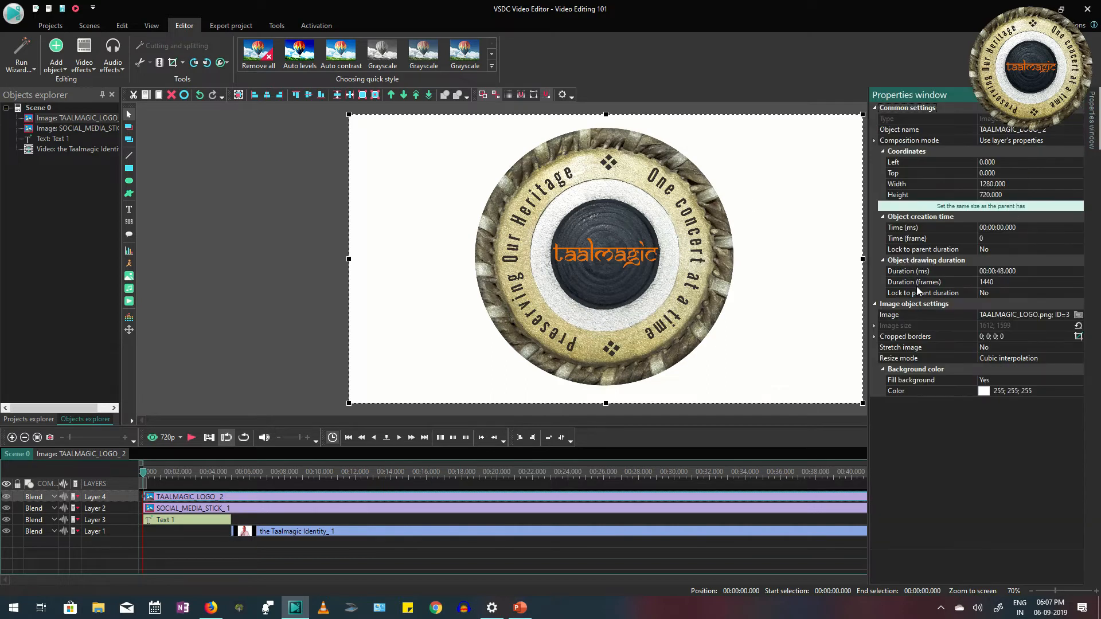
left_click(981, 381)
left_click(1078, 381)
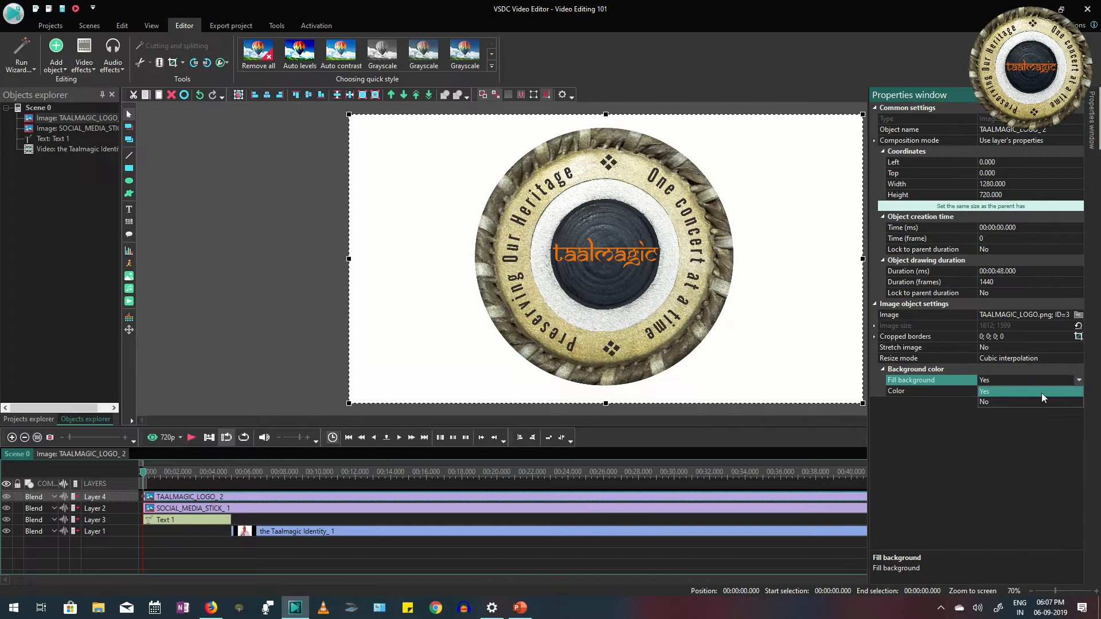
left_click(1012, 402)
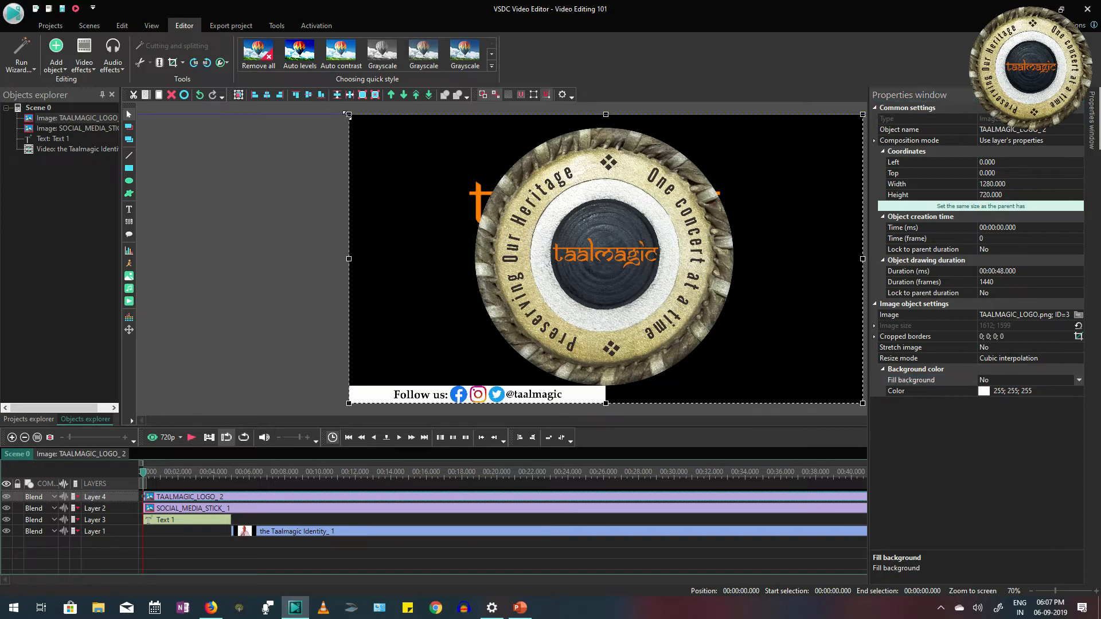
Shrink the Taalmagic logo to a small badge, place it in the frame's upper-left corner, and deselect it.
mouse_move(347, 114)
left_mouse_down()
mouse_move(723, 288)
mouse_move(761, 276)
mouse_move(740, 268)
mouse_move(764, 272)
mouse_move(762, 230)
mouse_move(764, 245)
mouse_move(871, 346)
left_mouse_up()
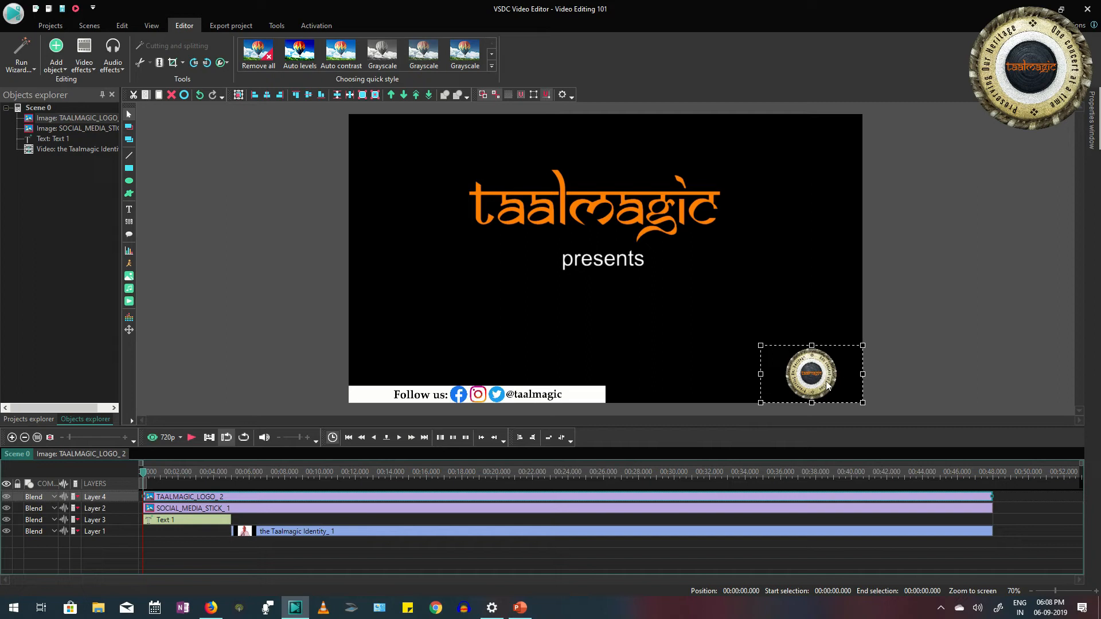
left_click_drag(811, 384, 827, 385)
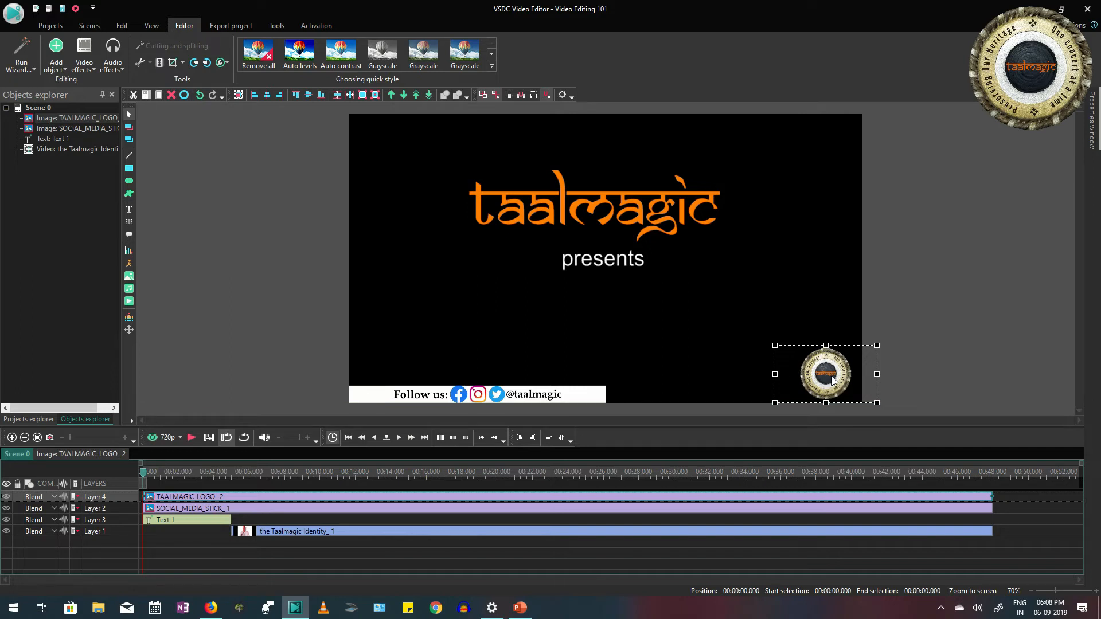
left_click_drag(830, 377, 394, 160)
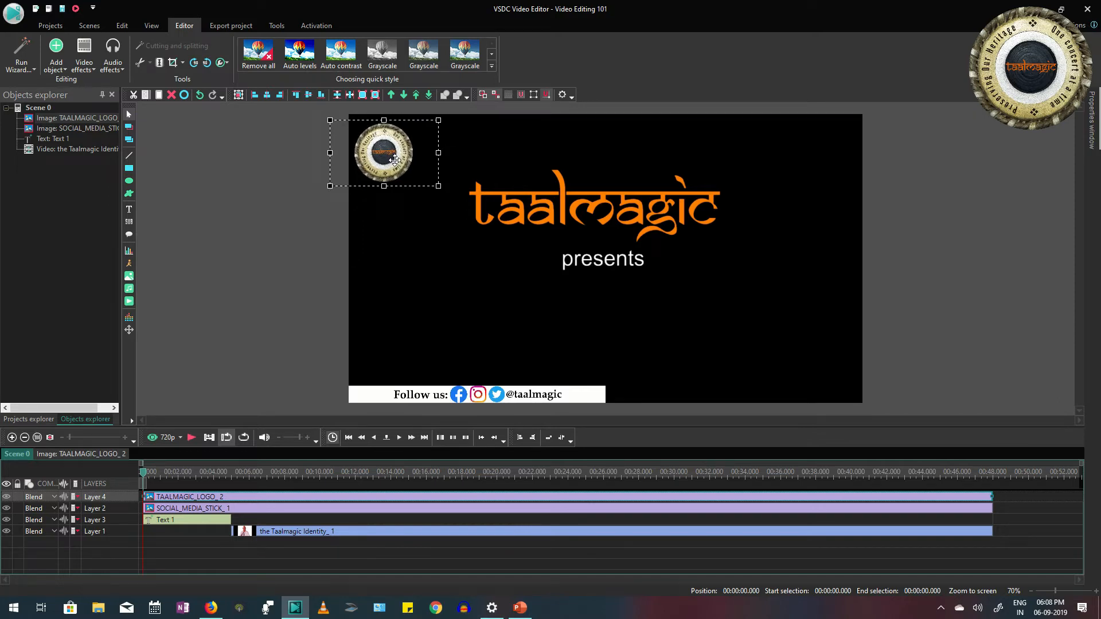
left_click(303, 222)
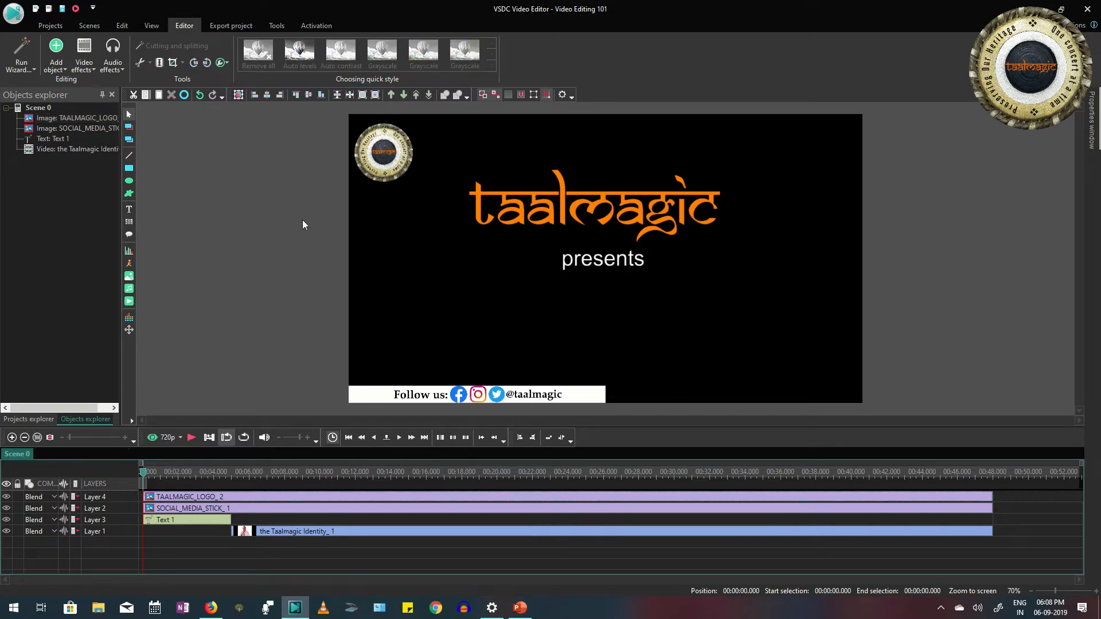
Play the scene to preview the logo and banner together over the video, and stop the playback.
left_click(190, 441)
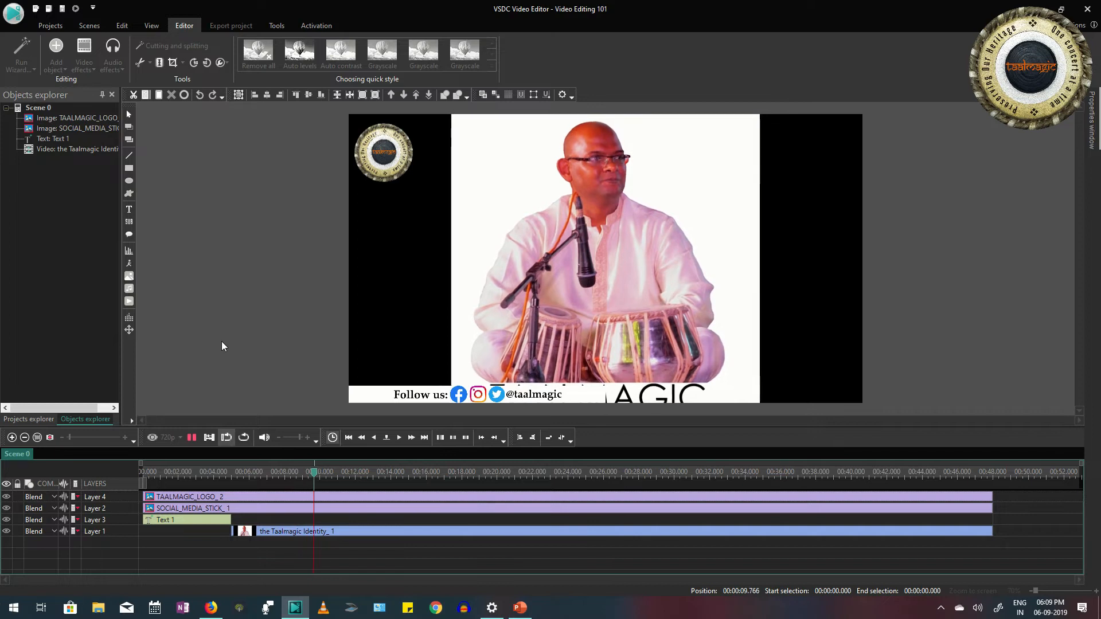
left_click(191, 438)
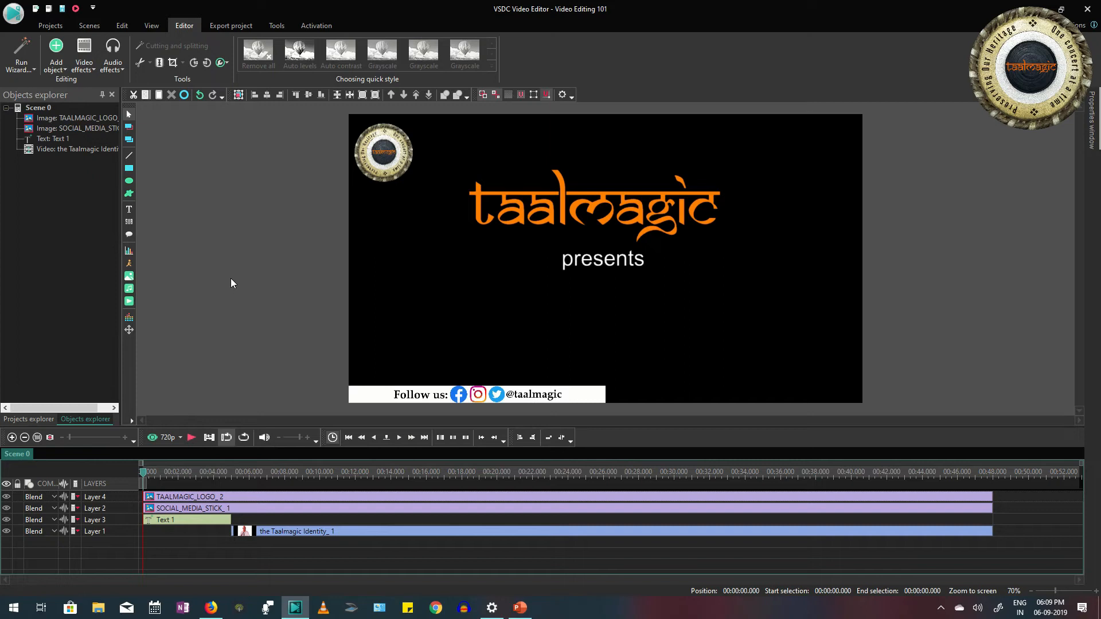
Apply the Silence audio effect to the Taalmagic Identity video for its whole duration on a new layer.
left_click(346, 533)
right_click(356, 533)
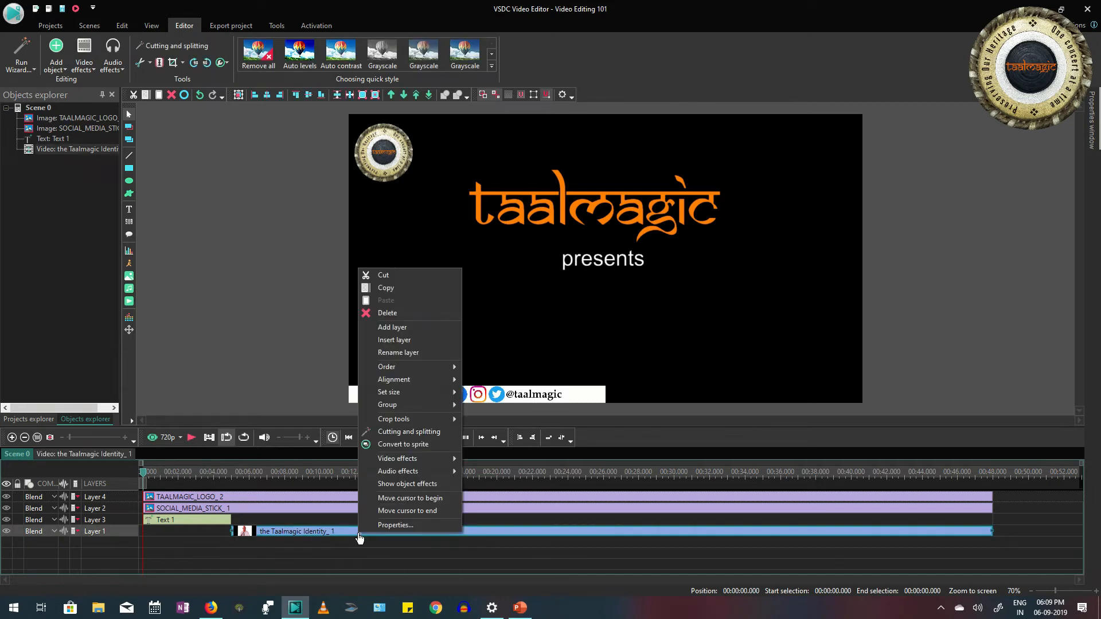
mouse_move(406, 475)
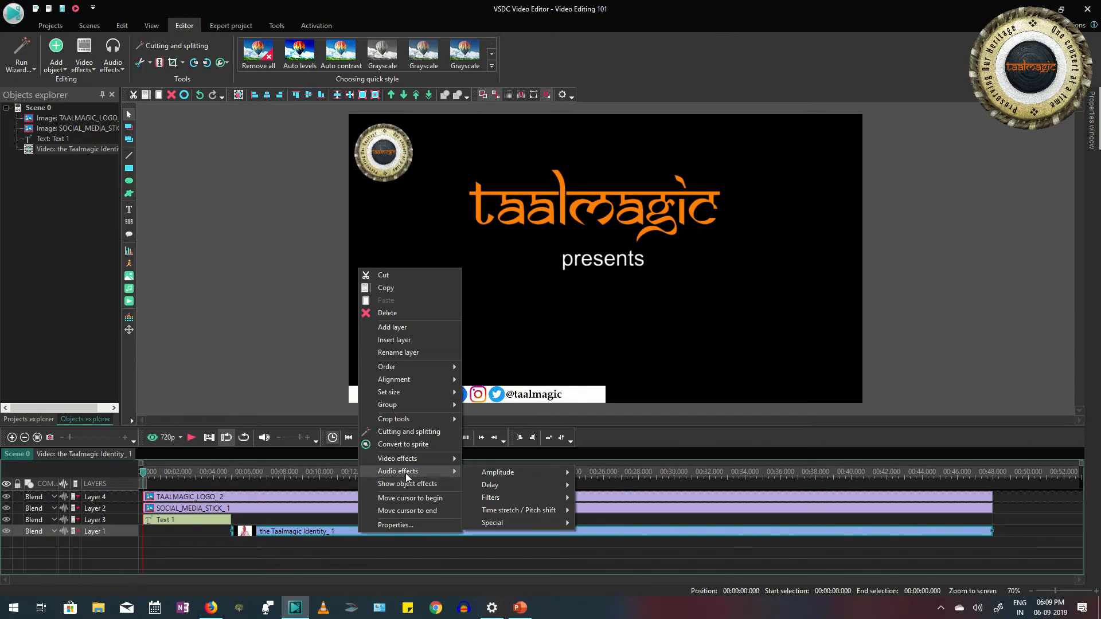
mouse_move(515, 473)
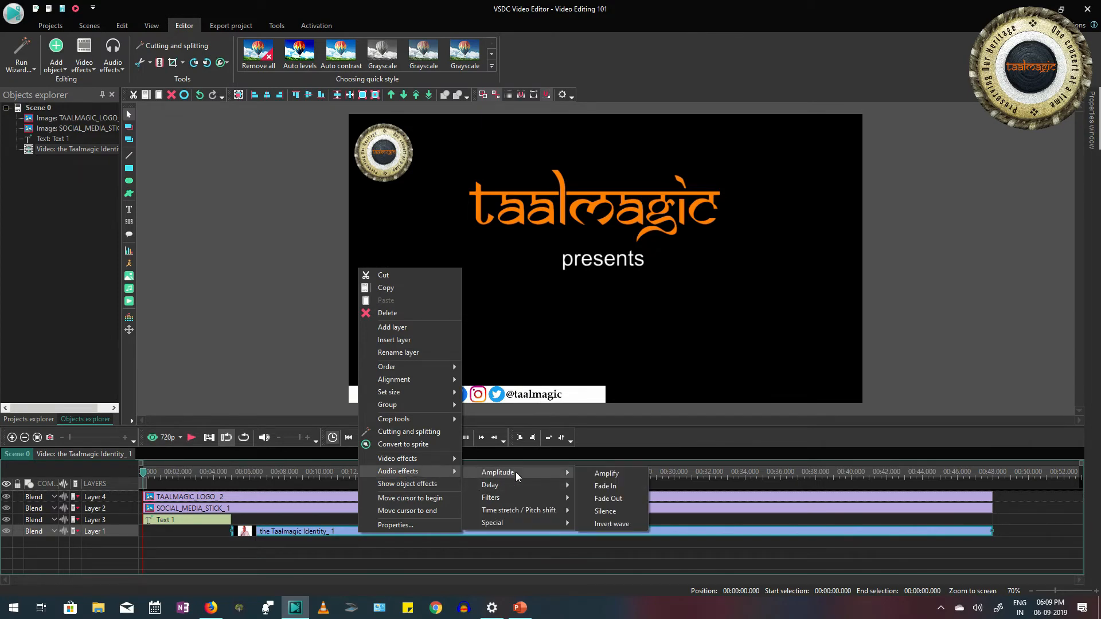
left_click(607, 512)
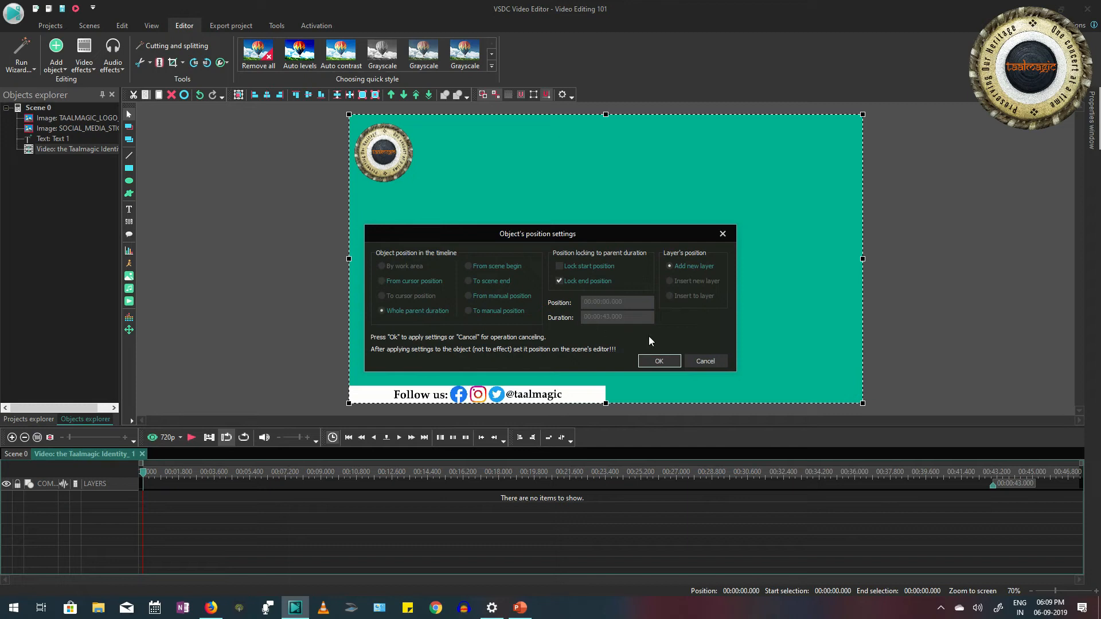
left_click(658, 362)
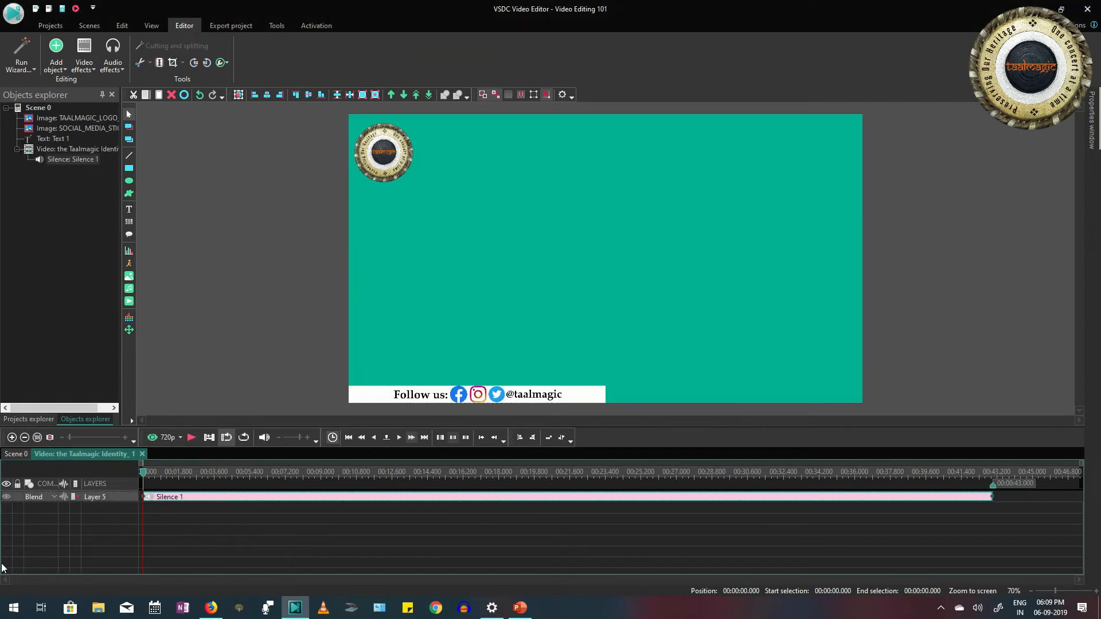
Return to Scene 0, play it from the start of the video to check the silenced audio, and stop playback.
left_click(23, 455)
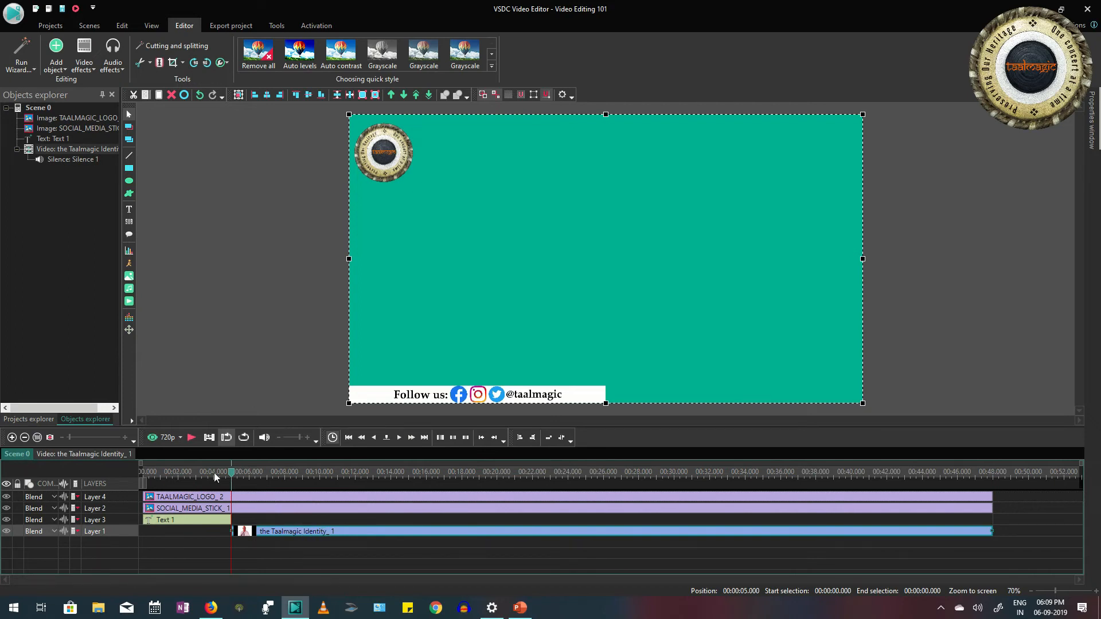
left_click(191, 436)
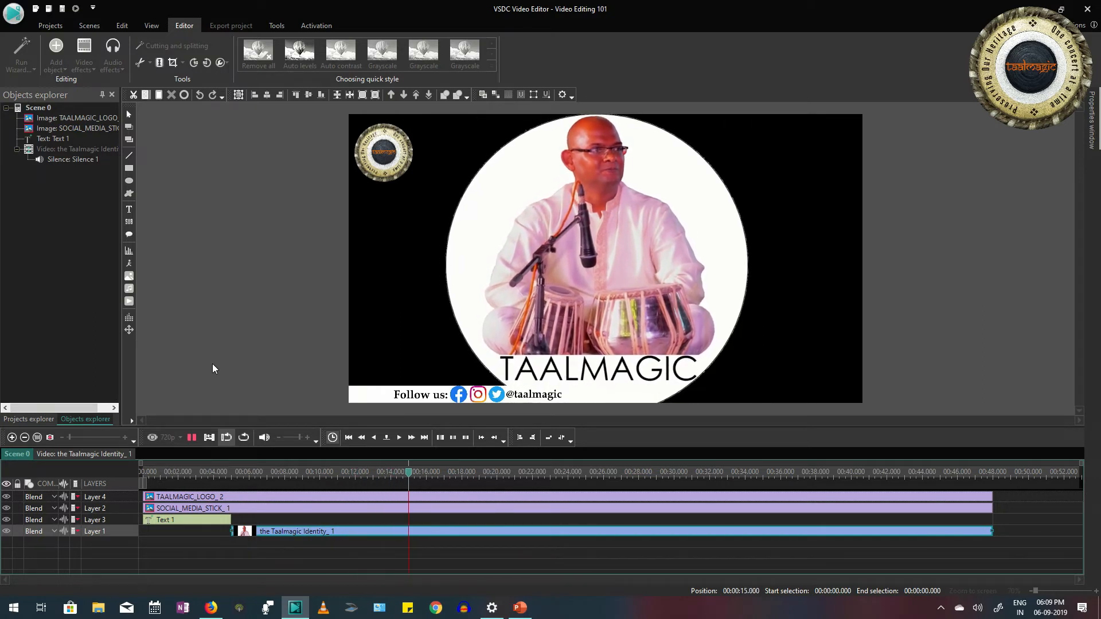
left_click(192, 438)
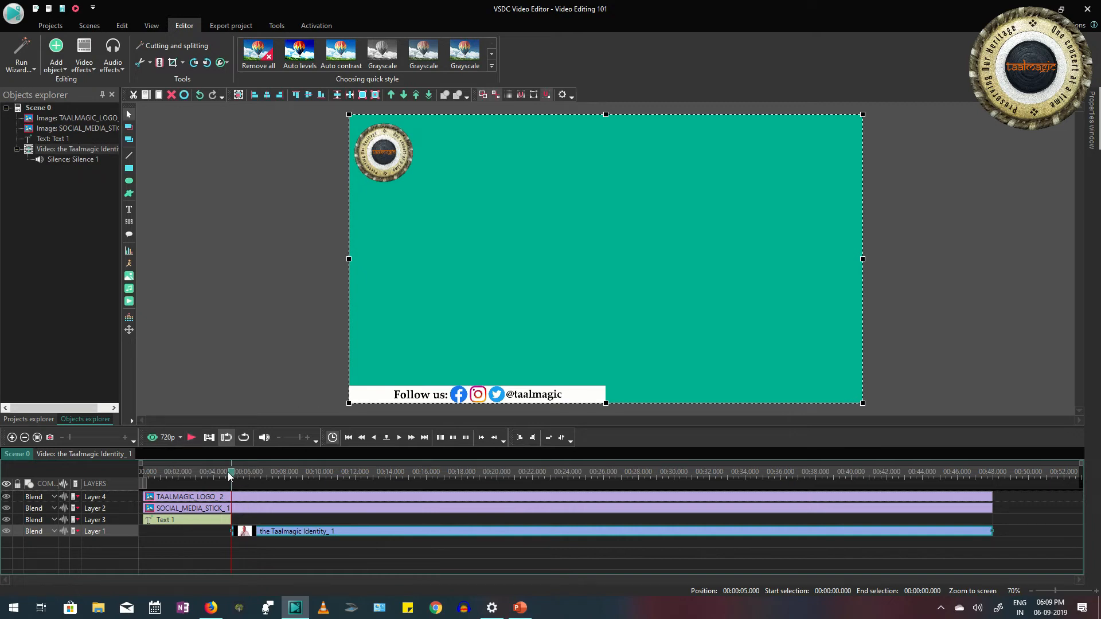
Scrub through the video between about 26 and 30 seconds and play that part to examine the animated website section.
left_click_drag(233, 476, 669, 482)
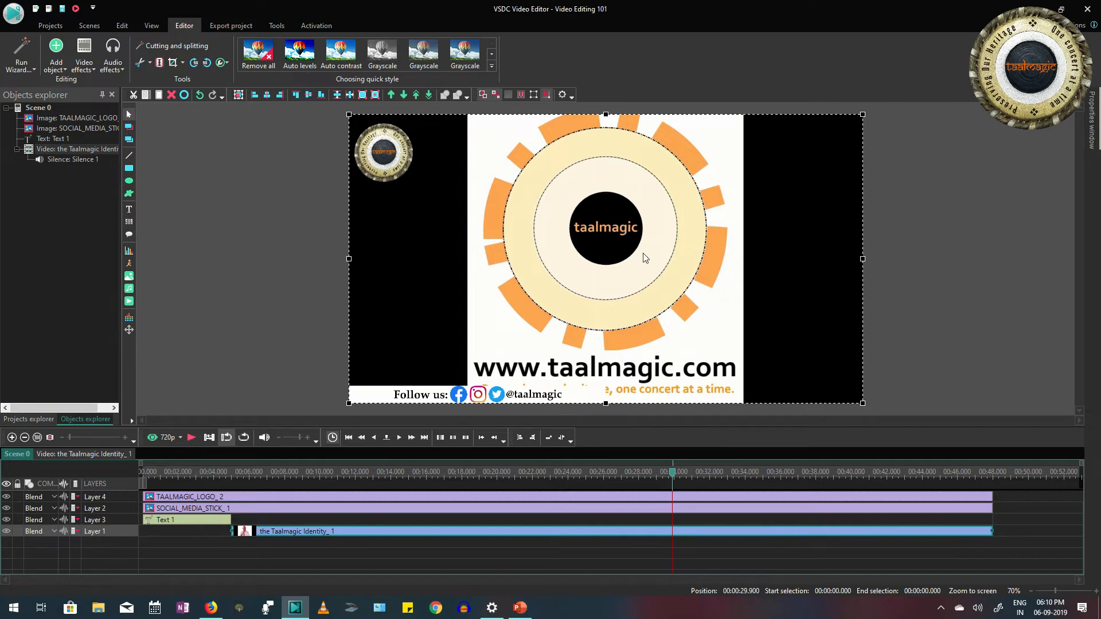
left_click_drag(673, 479, 618, 478)
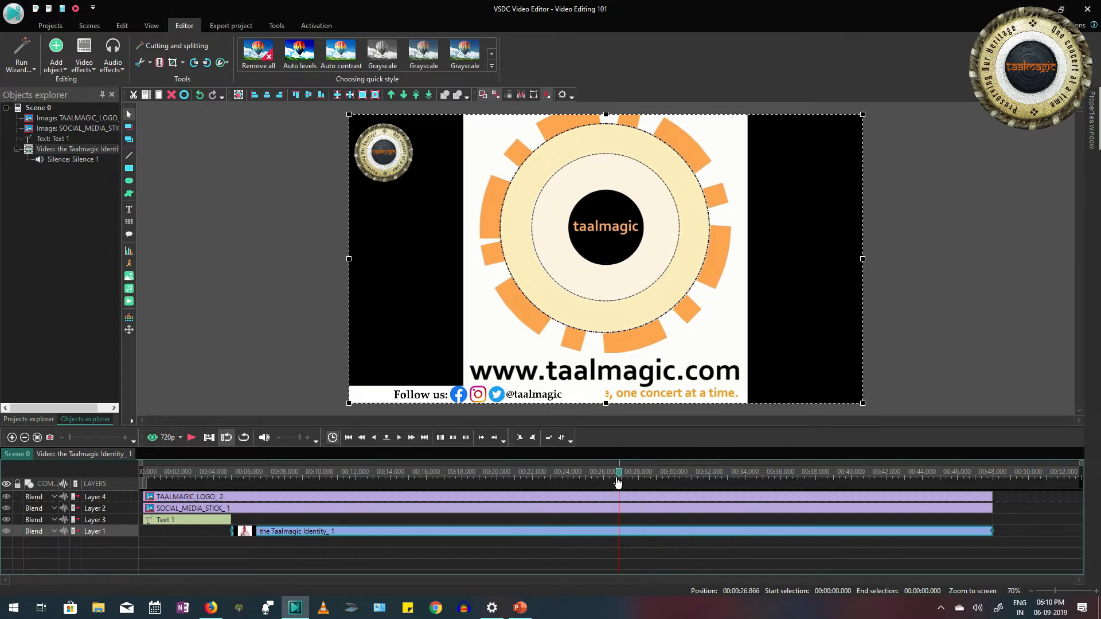
left_click(190, 439)
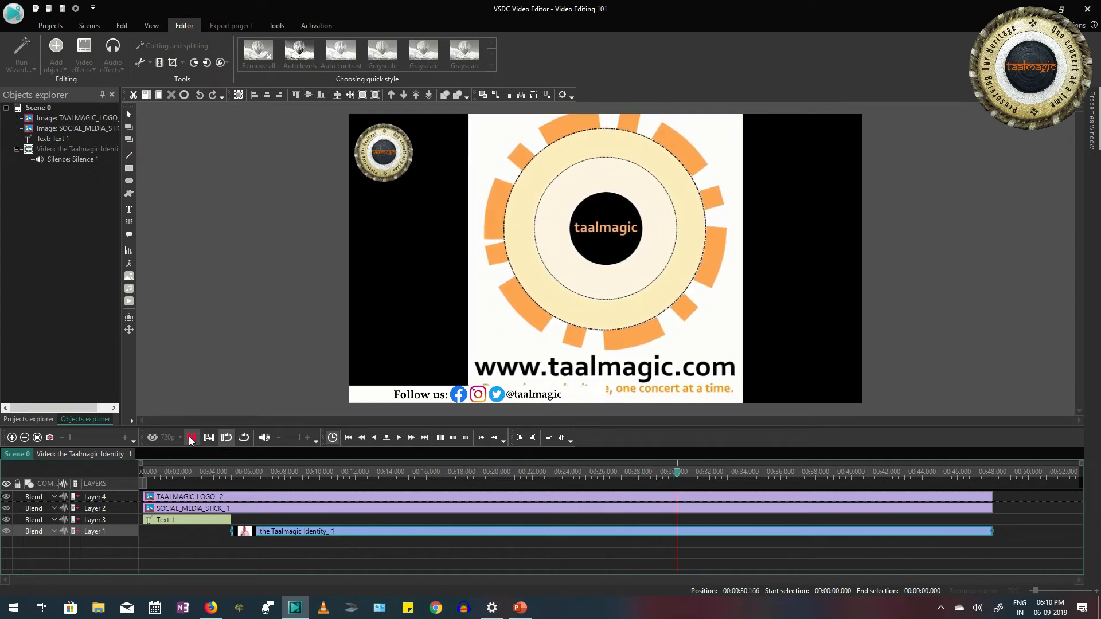
left_click(608, 479)
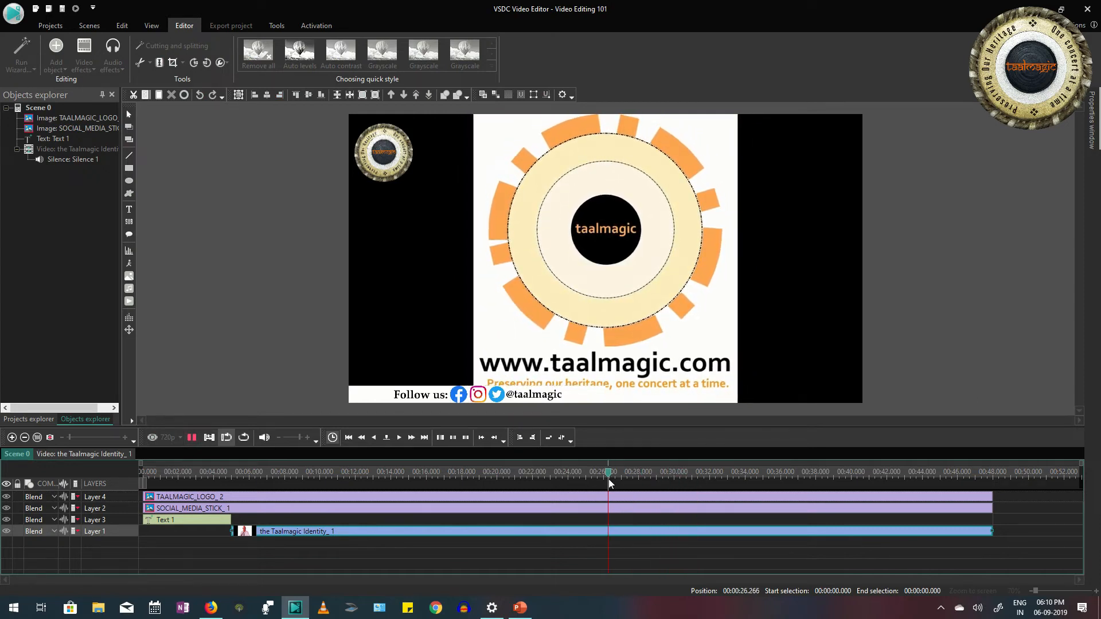
left_click(189, 438)
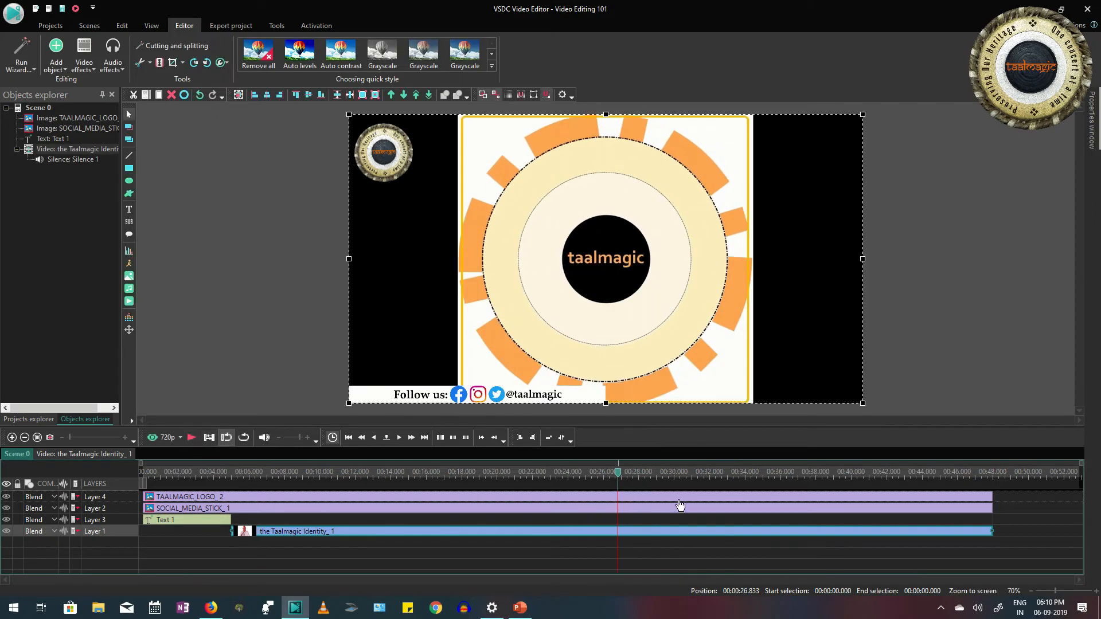
Cut the region from 00:00:23.033 to 00:00:28.058 out of the Taalmagic Identity video, shortening the video object to match.
left_click_drag(620, 478, 641, 477)
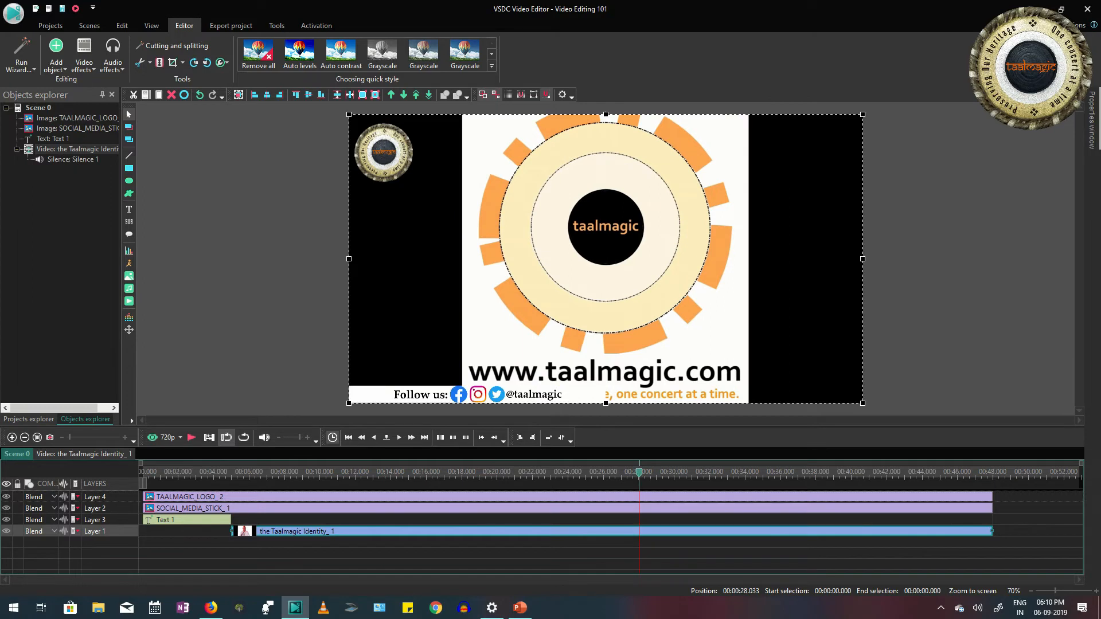
right_click(561, 536)
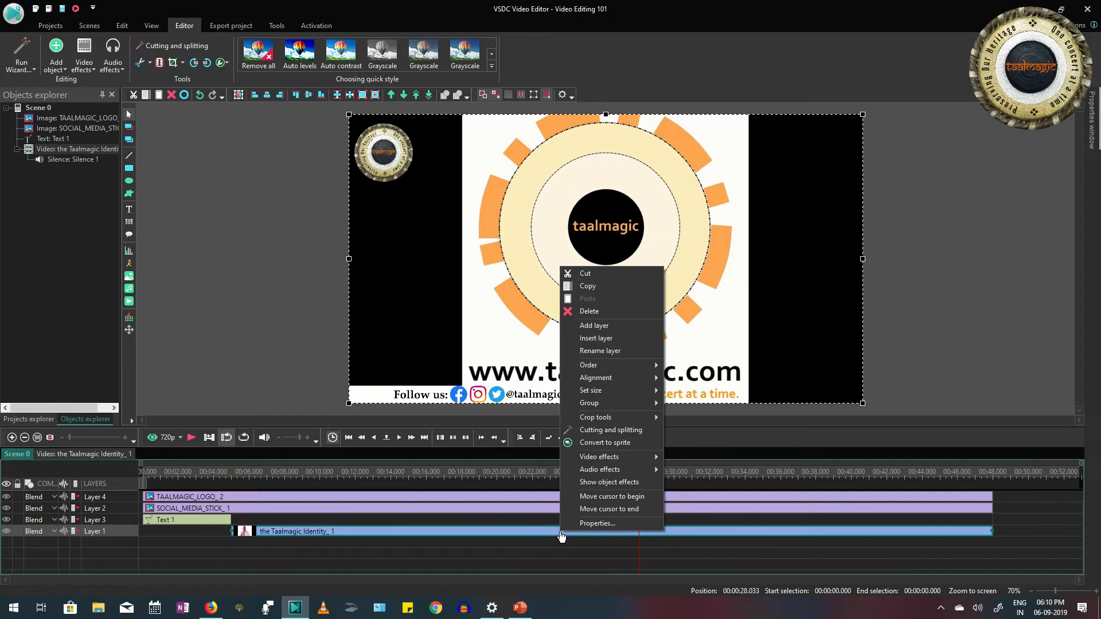
left_click(630, 431)
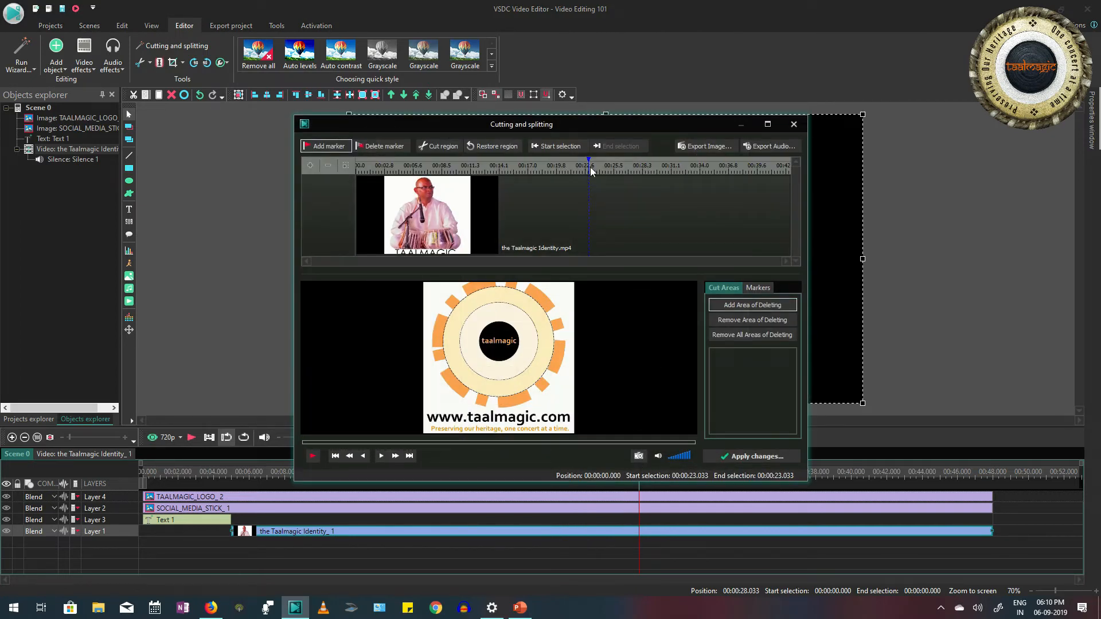
left_click_drag(588, 166, 637, 166)
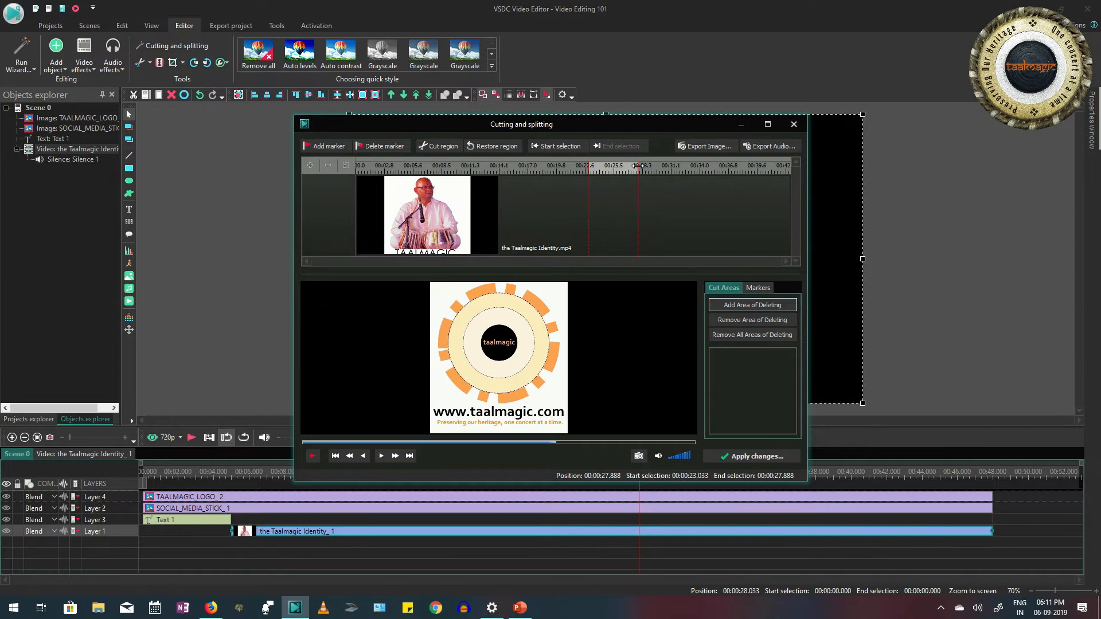
left_click_drag(638, 166, 639, 165)
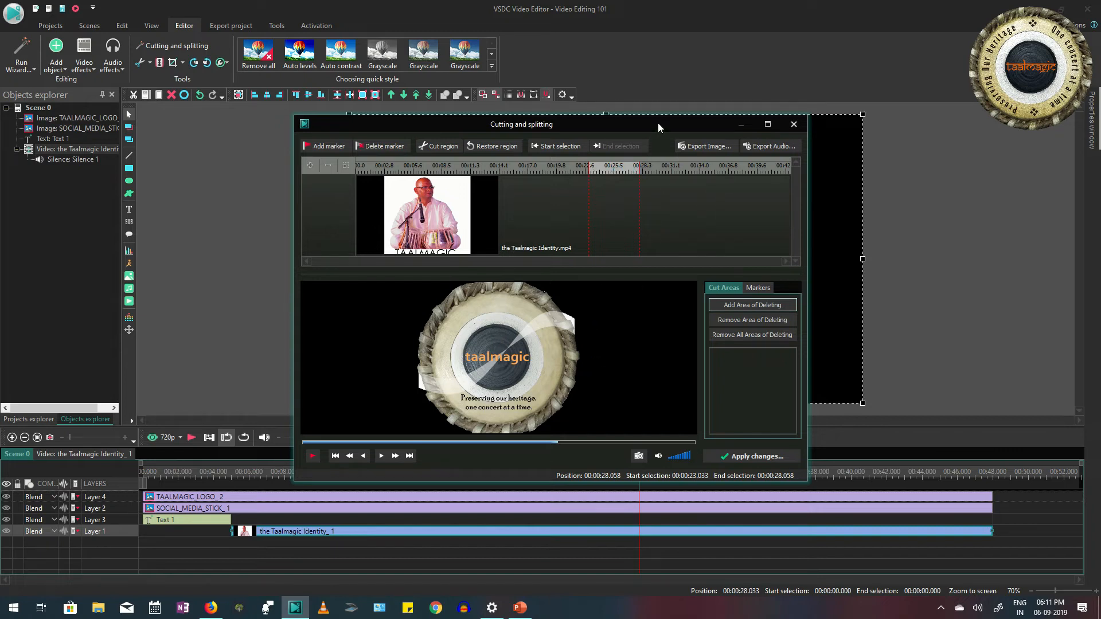
left_click(443, 145)
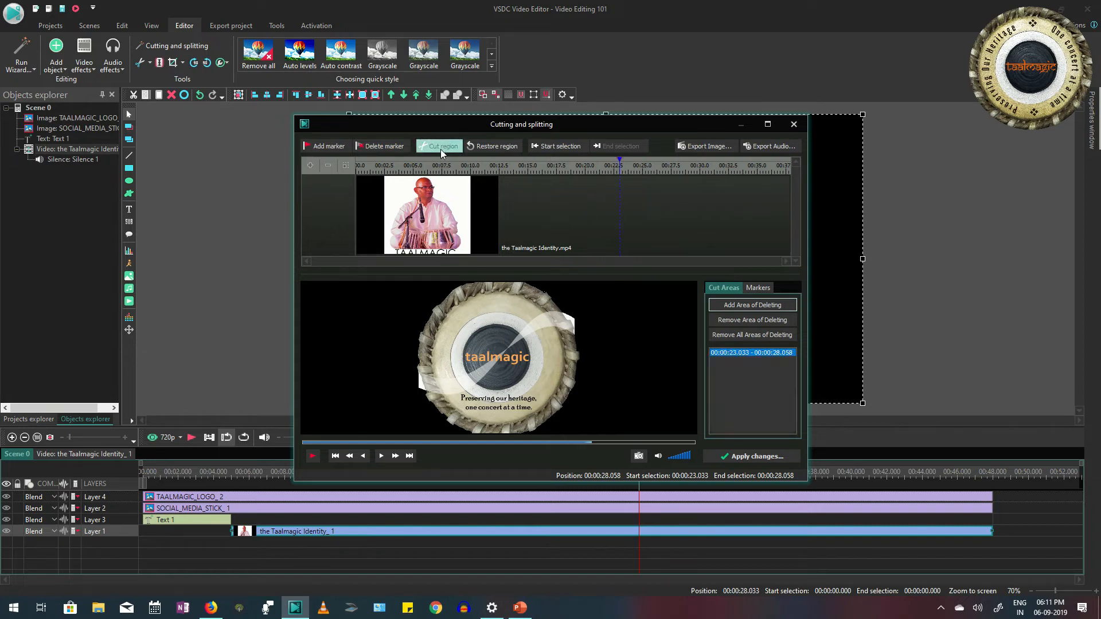
left_click(756, 458)
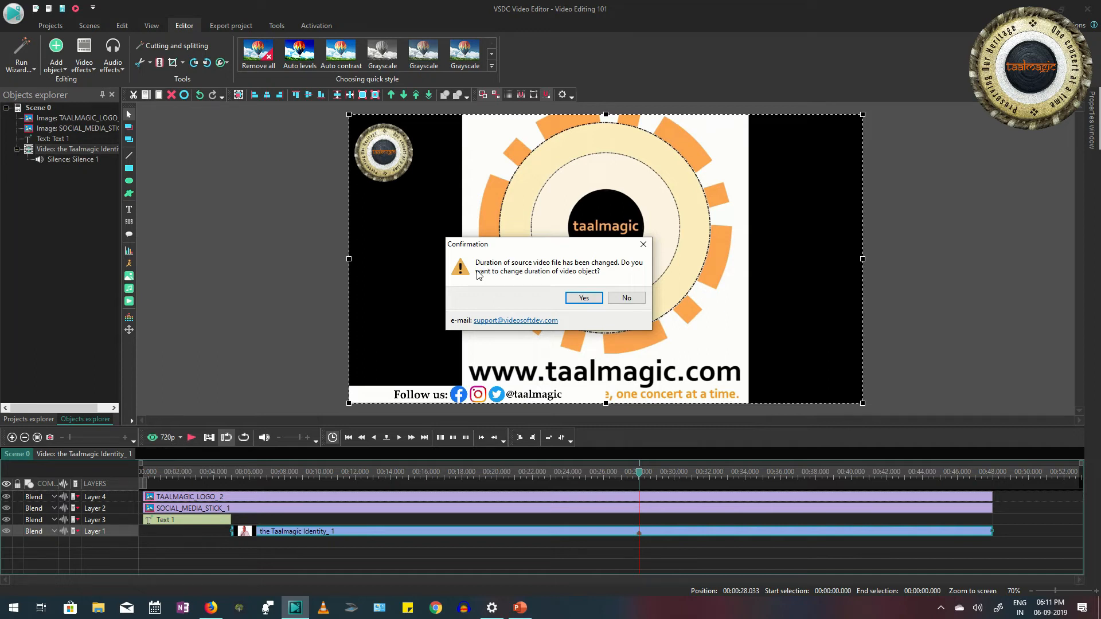
left_click(583, 299)
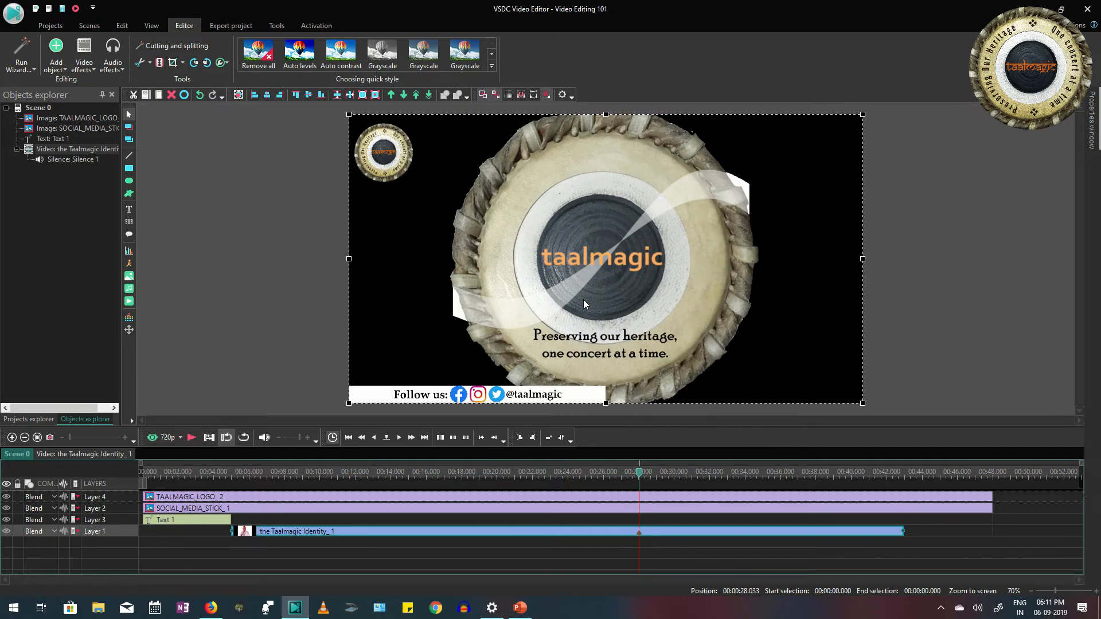
Play the scene from 00:00:27.200 to check the transition at the cut, and stop playback.
left_click_drag(642, 479, 624, 477)
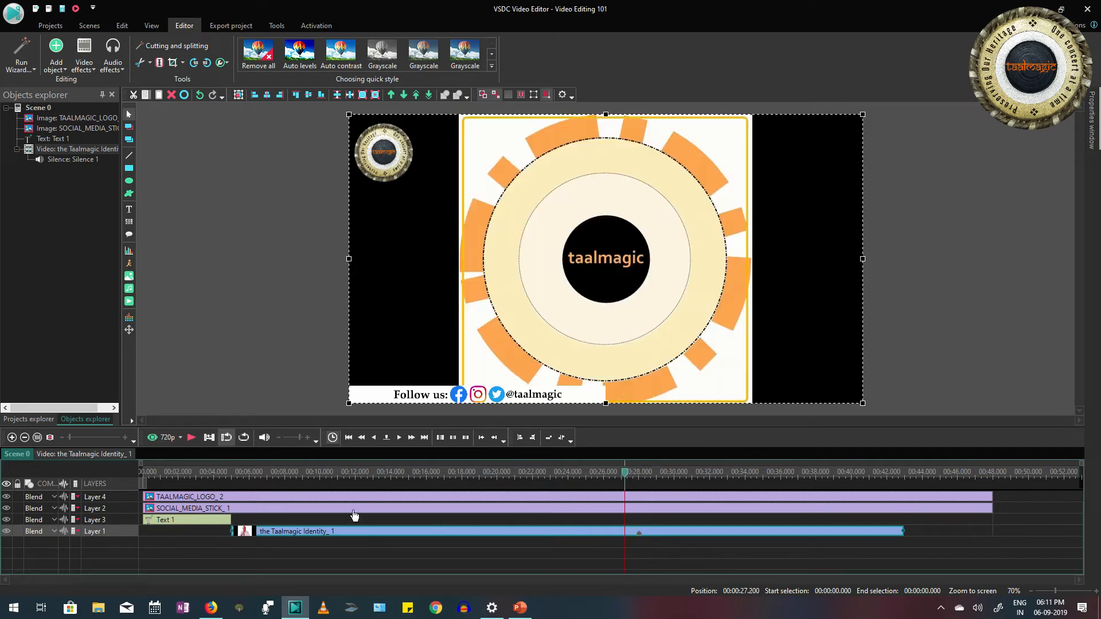
left_click(191, 439)
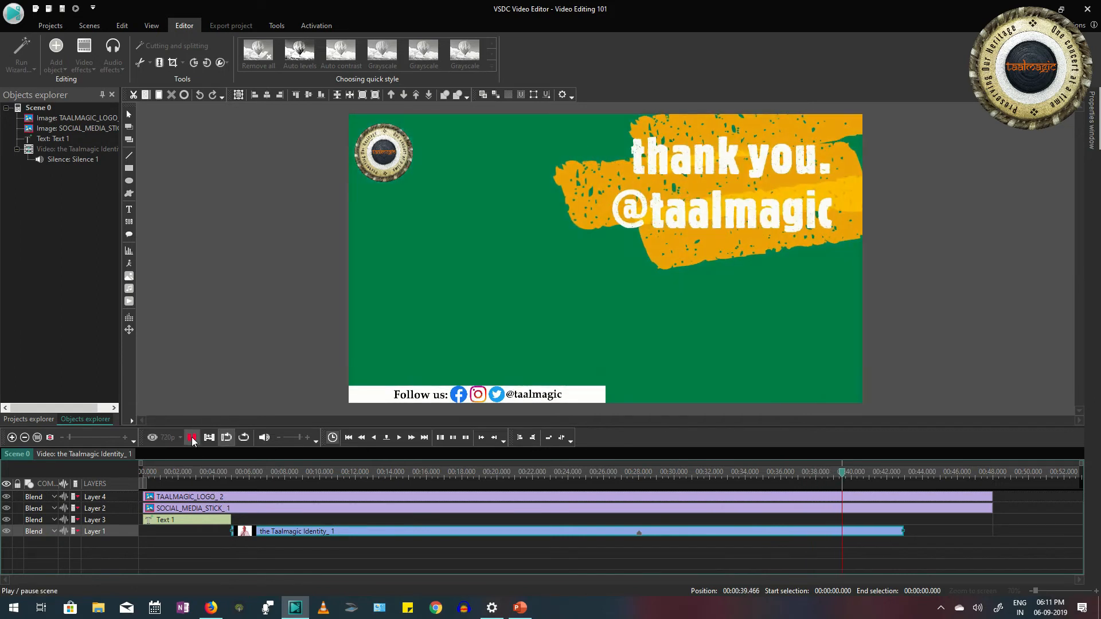
left_click(191, 437)
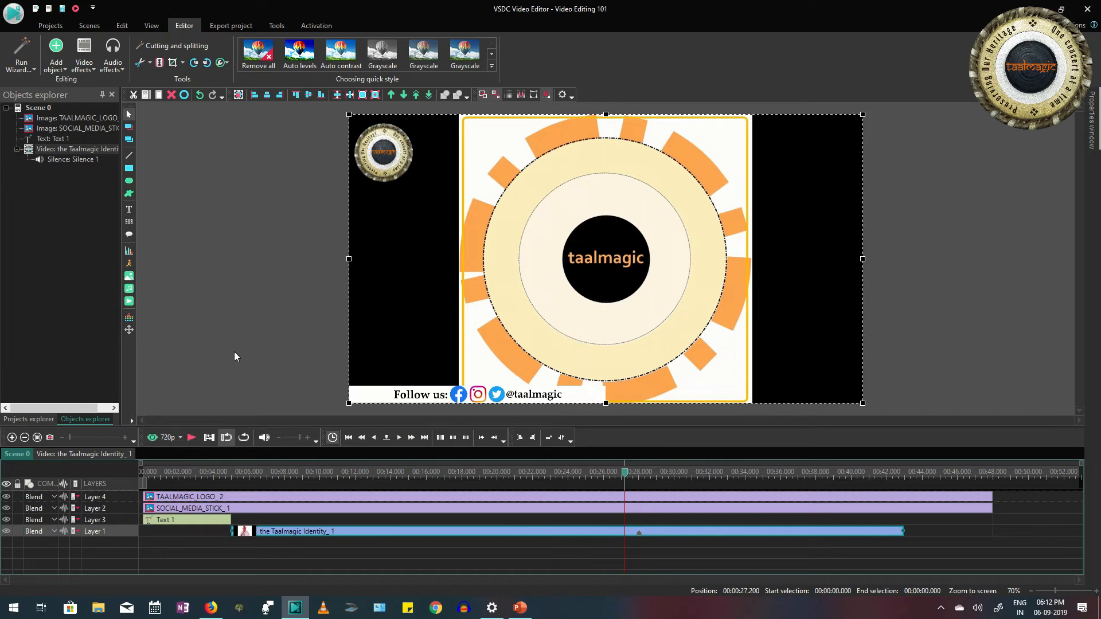
Undo the cut in the Taalmagic Identity video and briefly play the scene to check the restored section.
left_click(127, 25)
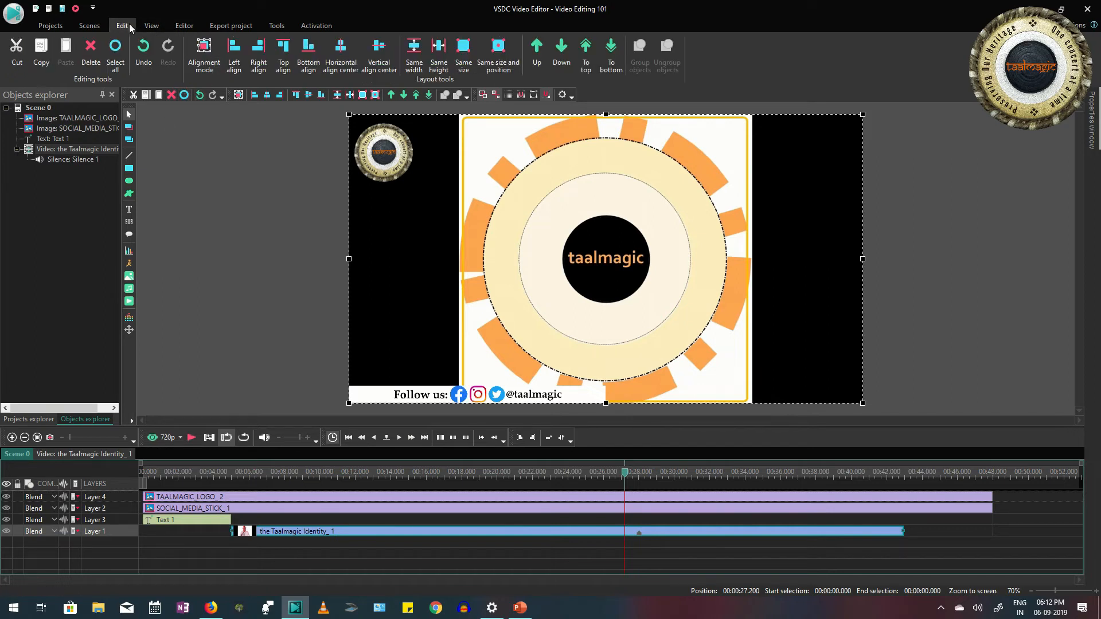
left_click(144, 49)
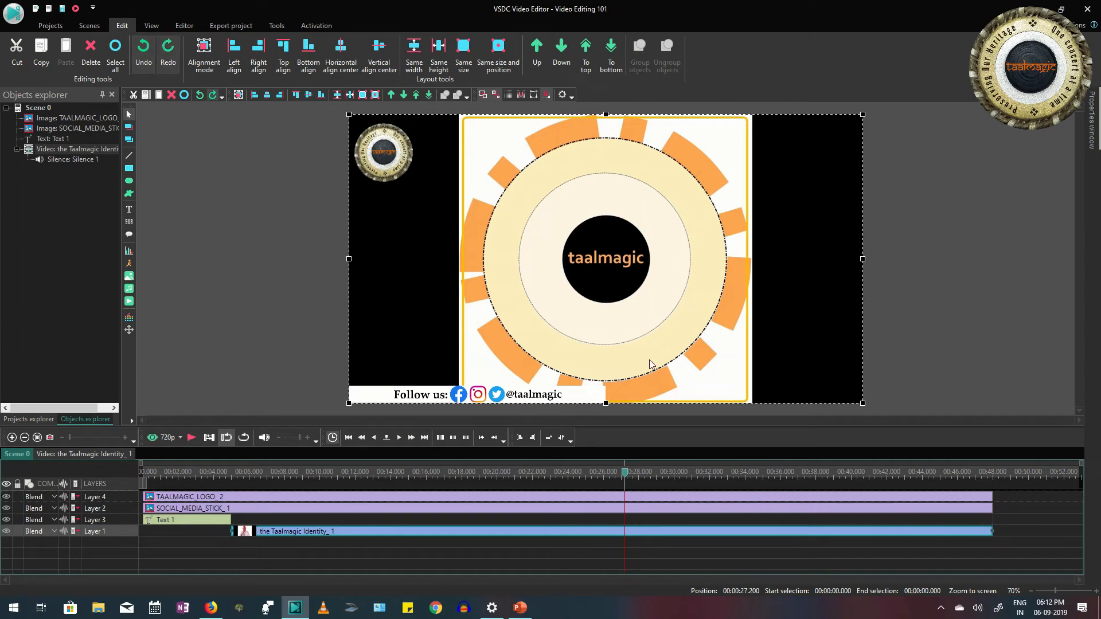
left_click(191, 437)
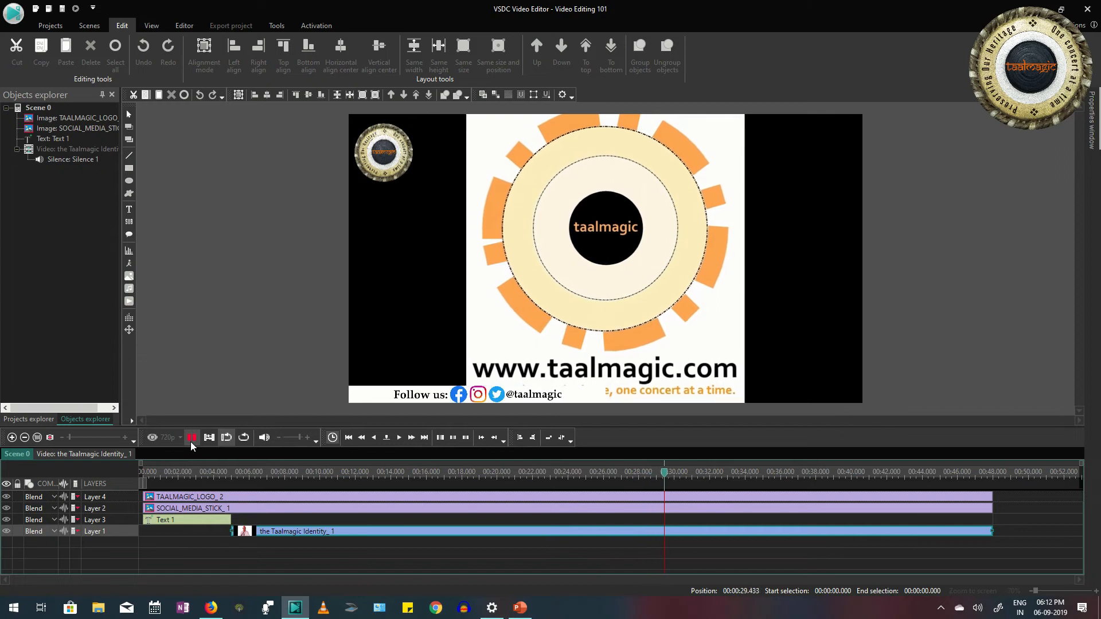
left_click(192, 437)
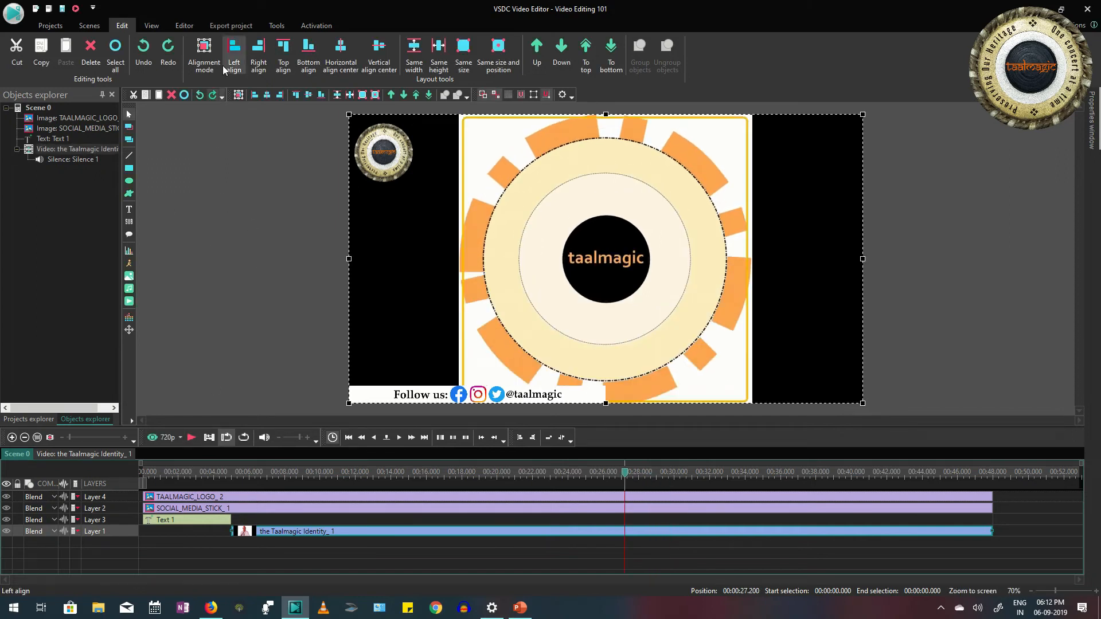
Try splitting the Taalmagic Identity video into two parts at 00:00:27.833, and undo the split.
left_click(188, 26)
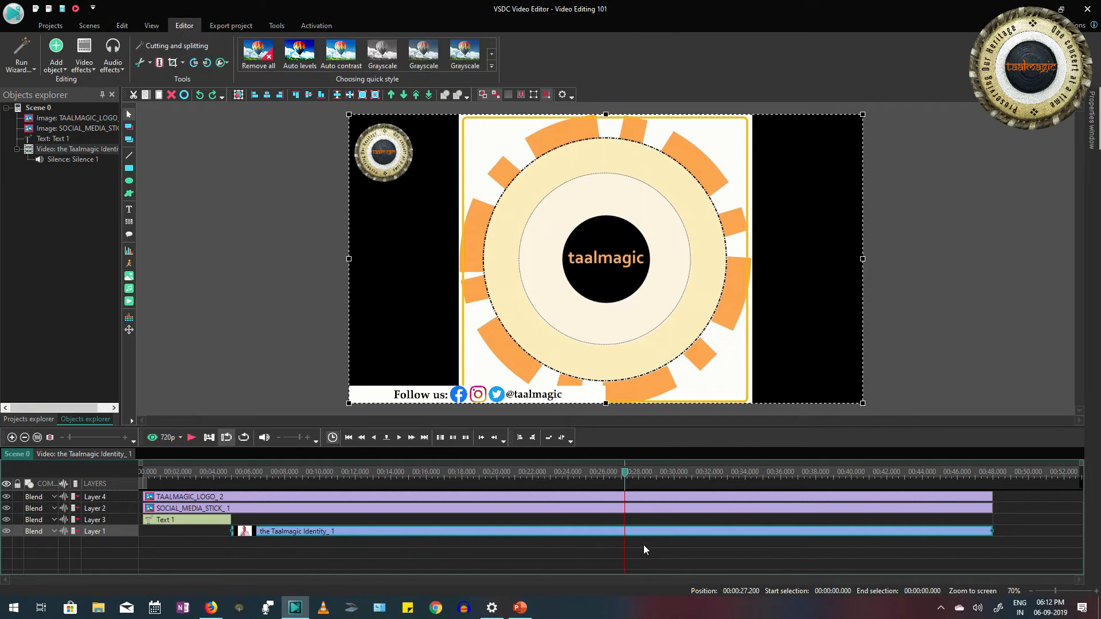
left_click(636, 476)
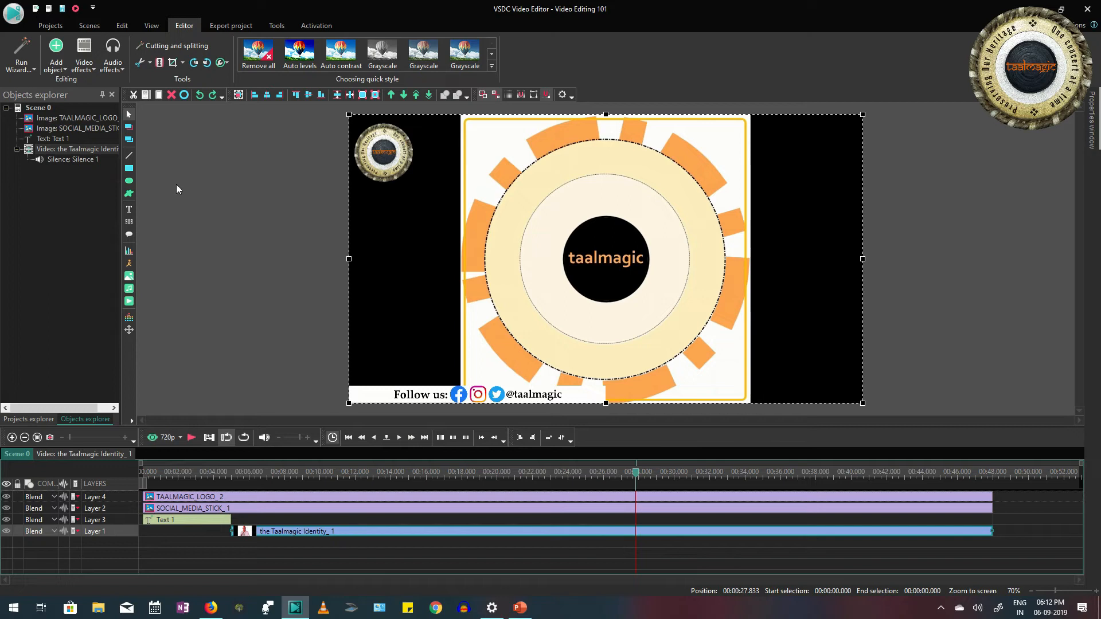
left_click(161, 63)
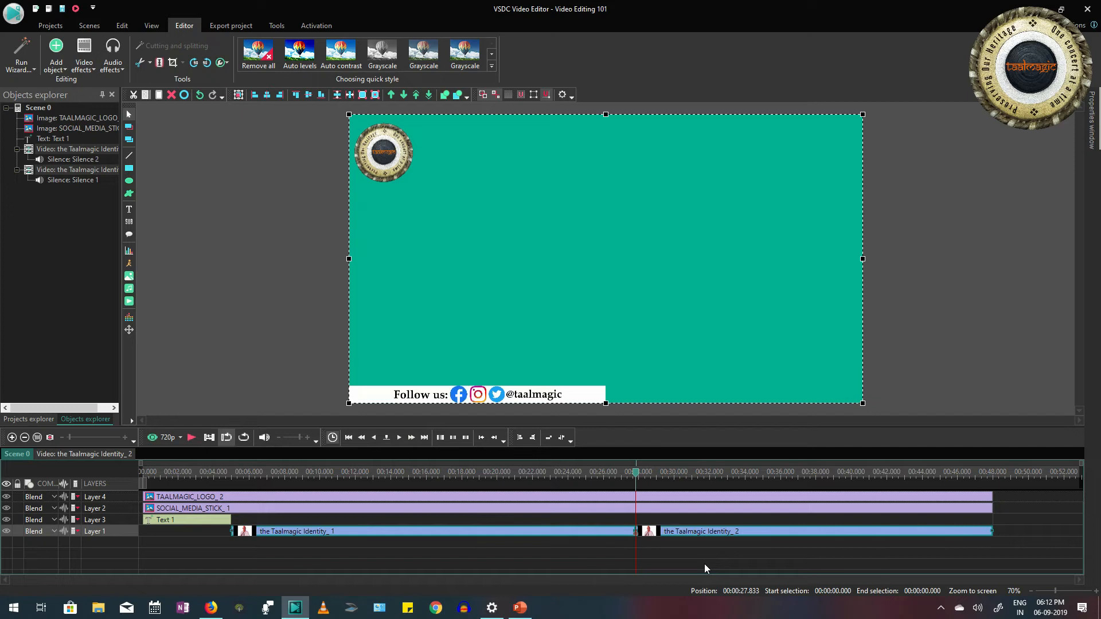
left_click(122, 25)
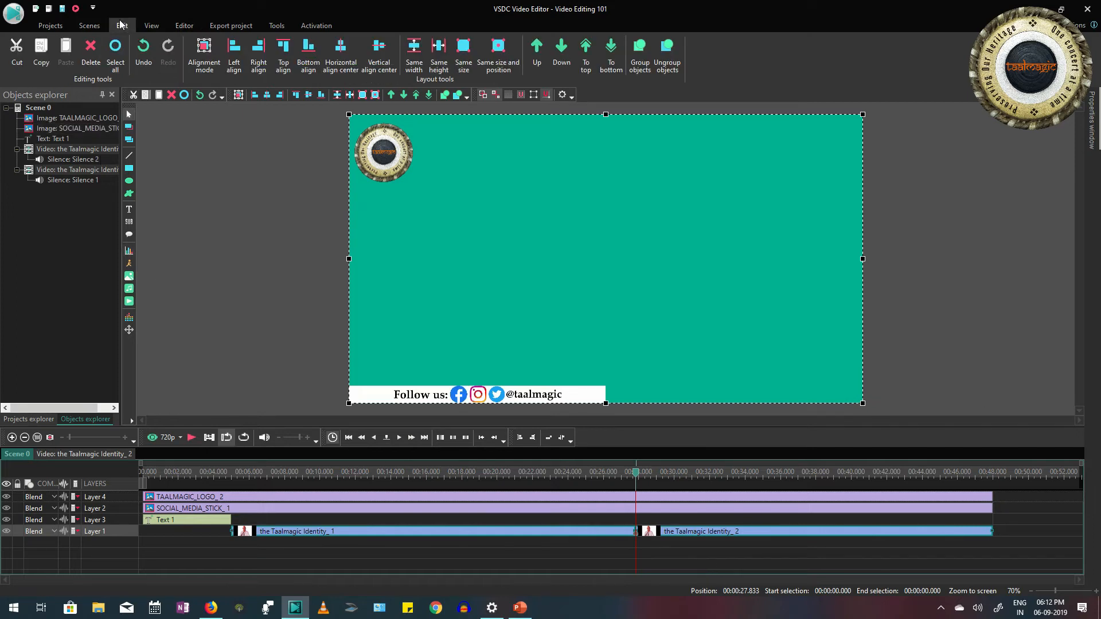
left_click(143, 53)
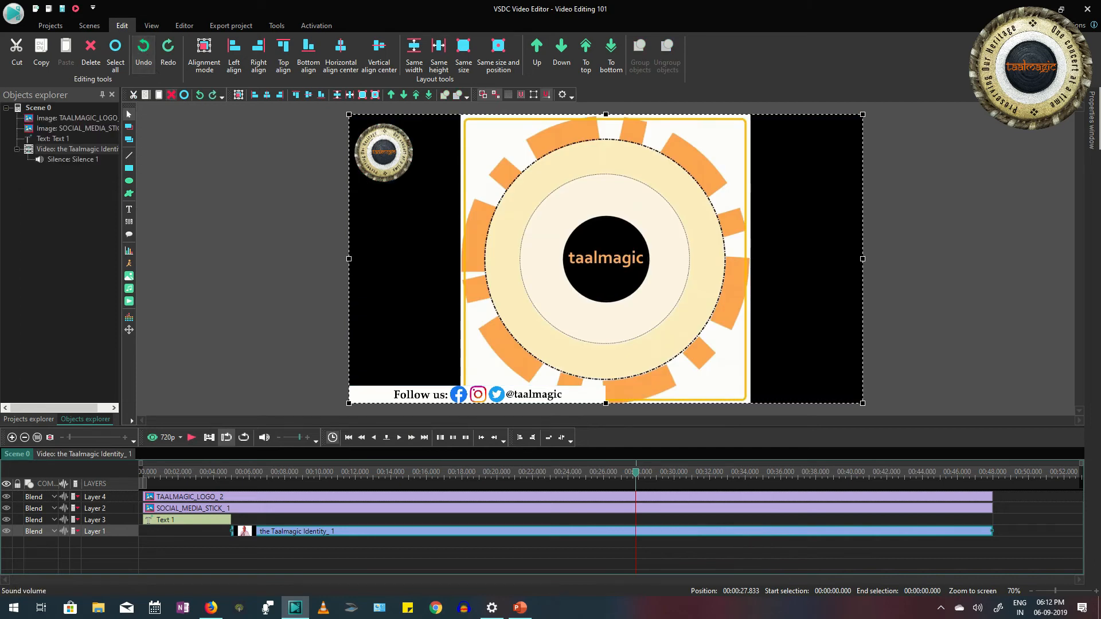
Insert the image taalmagic_banner_YOUTUBE.jpg into the video's layer from the cursor position at 00:00:47.966, the end of the video.
left_click_drag(638, 480, 994, 486)
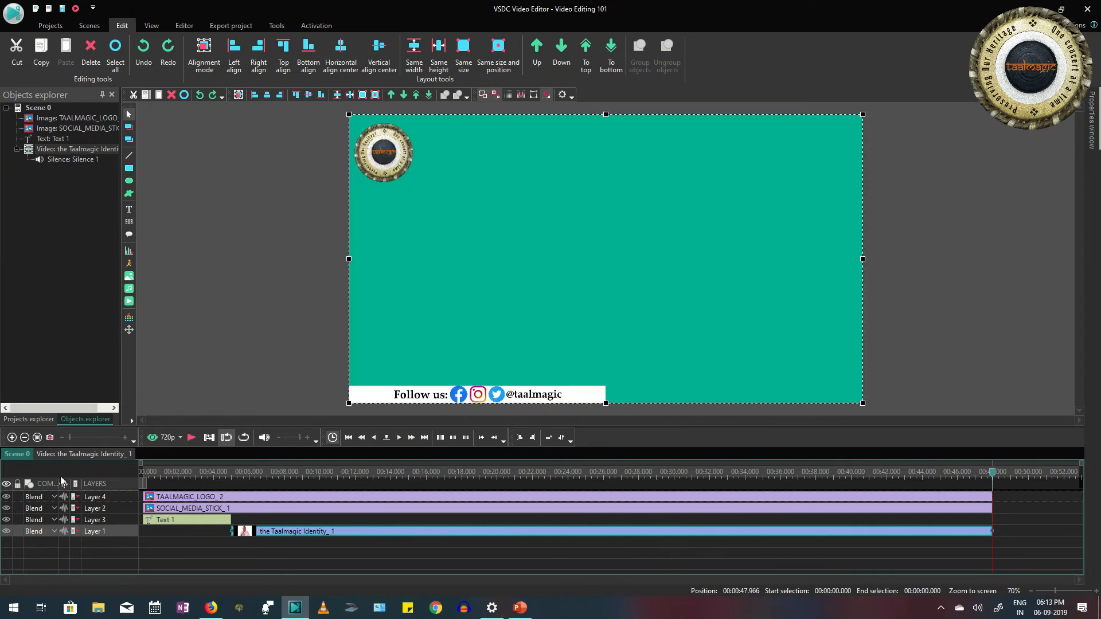
left_click(129, 276)
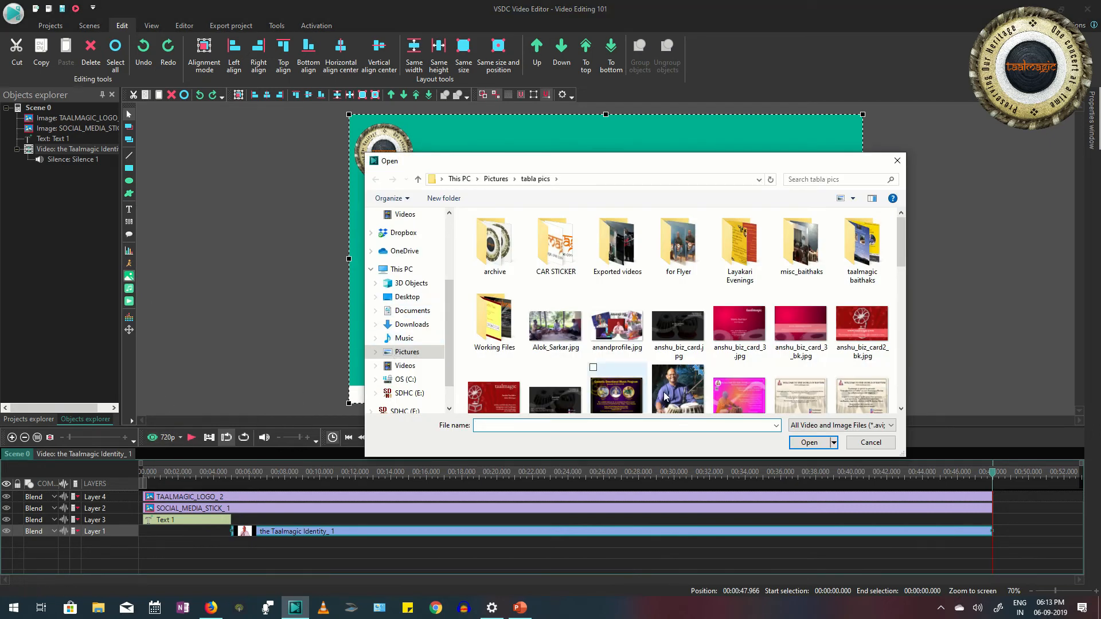
scroll(670, 378, "down", 4)
scroll(669, 382, "down", 3)
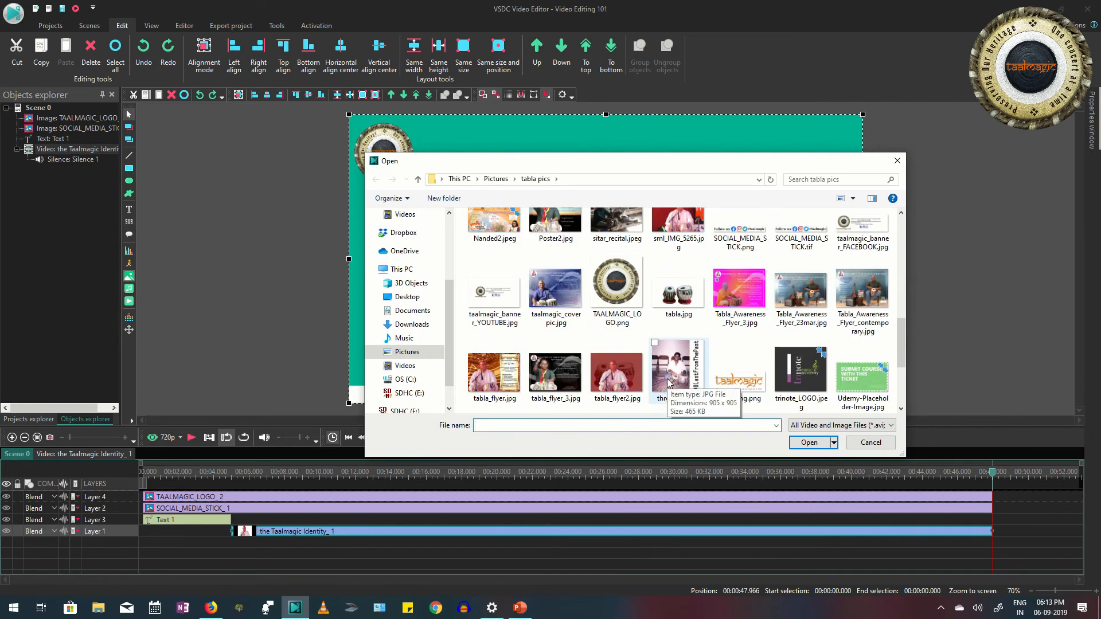
double_click(500, 318)
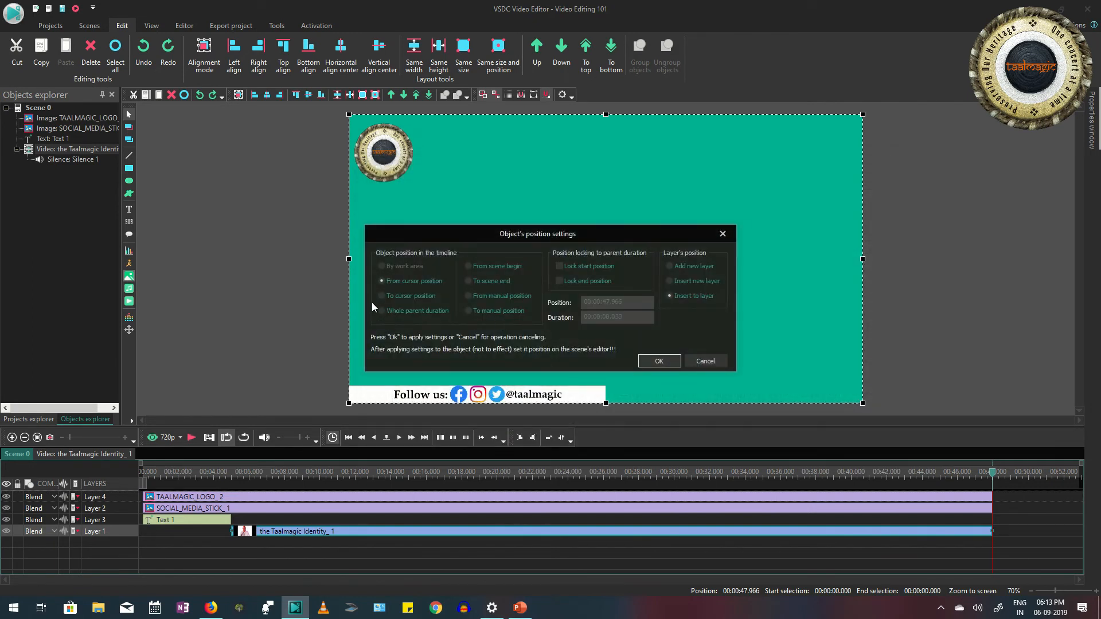
left_click(659, 361)
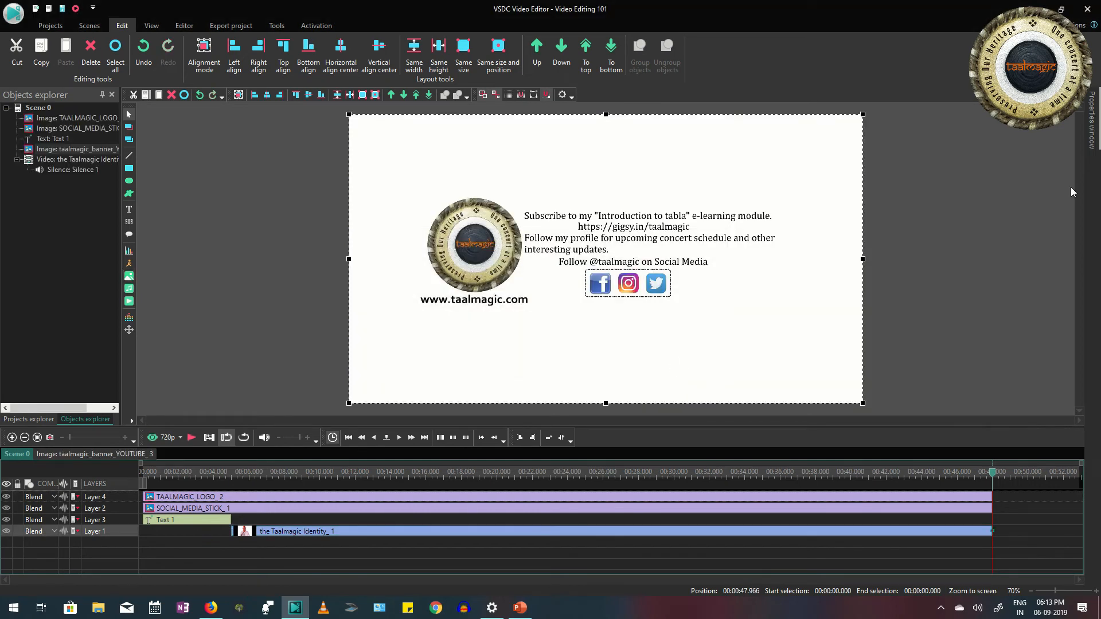
Set the closing banner image's drawing duration to 00:00:05.000 and keep the properties window permanently displayed.
mouse_move(1091, 122)
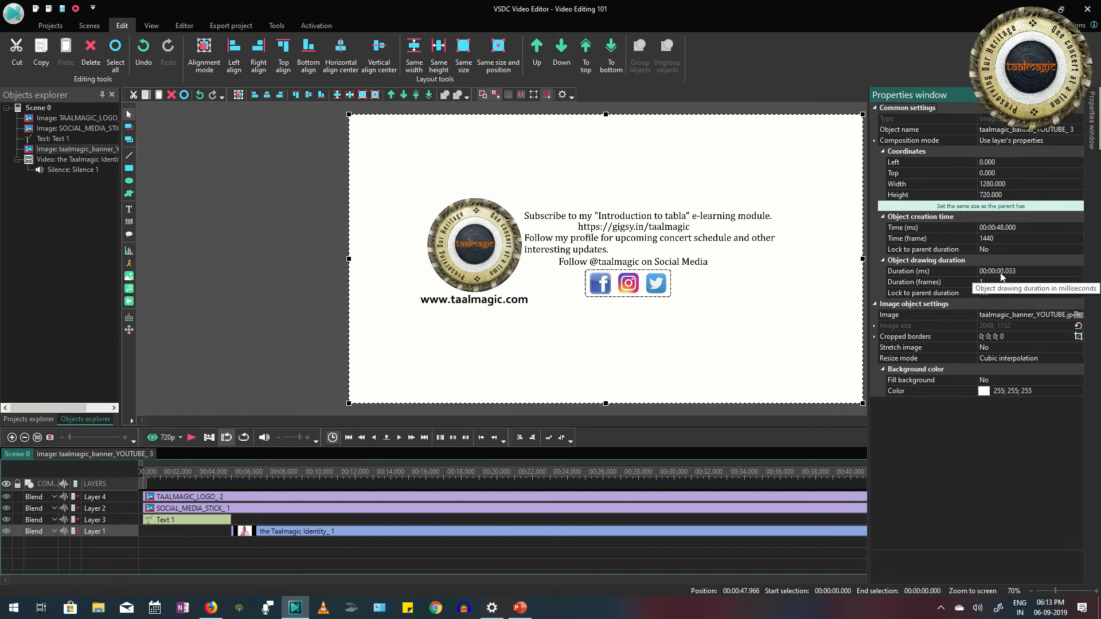
left_click(999, 273)
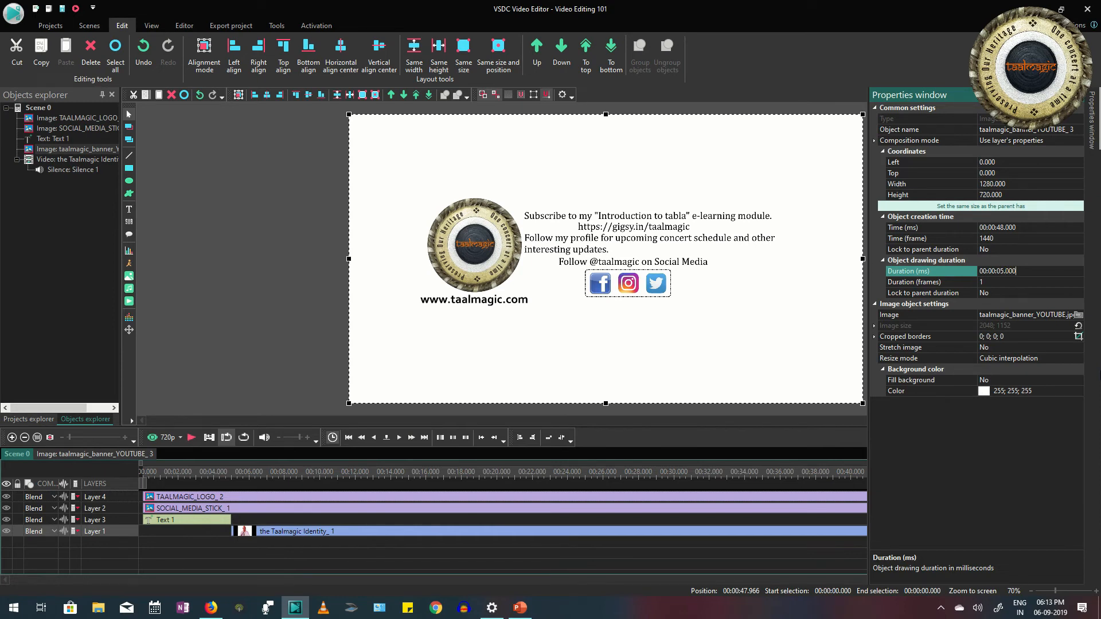
key("Return")
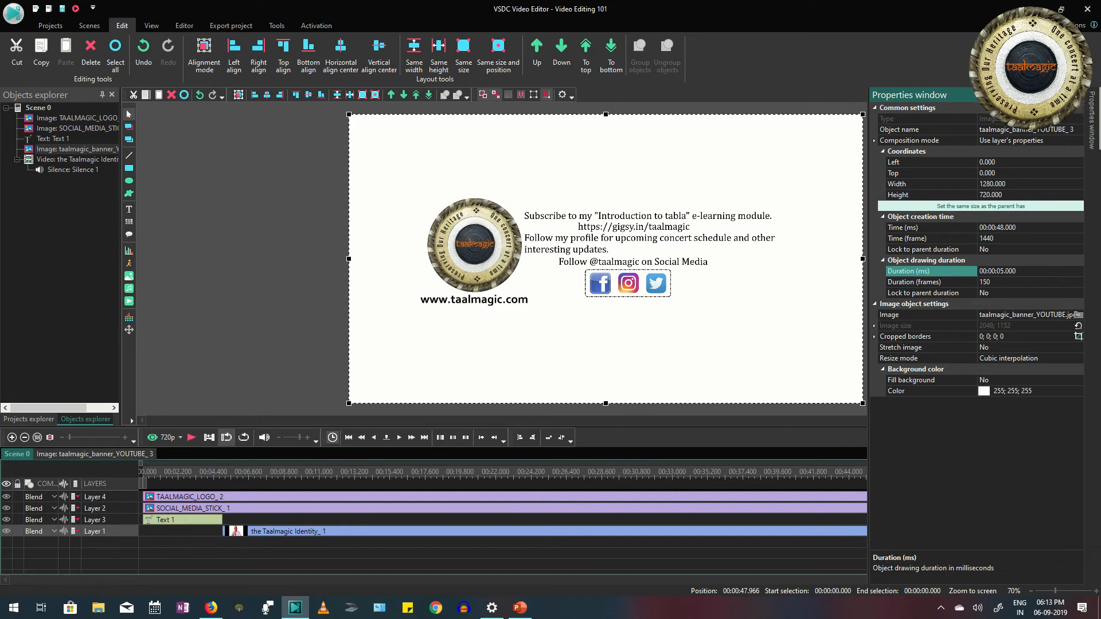
left_click(1066, 95)
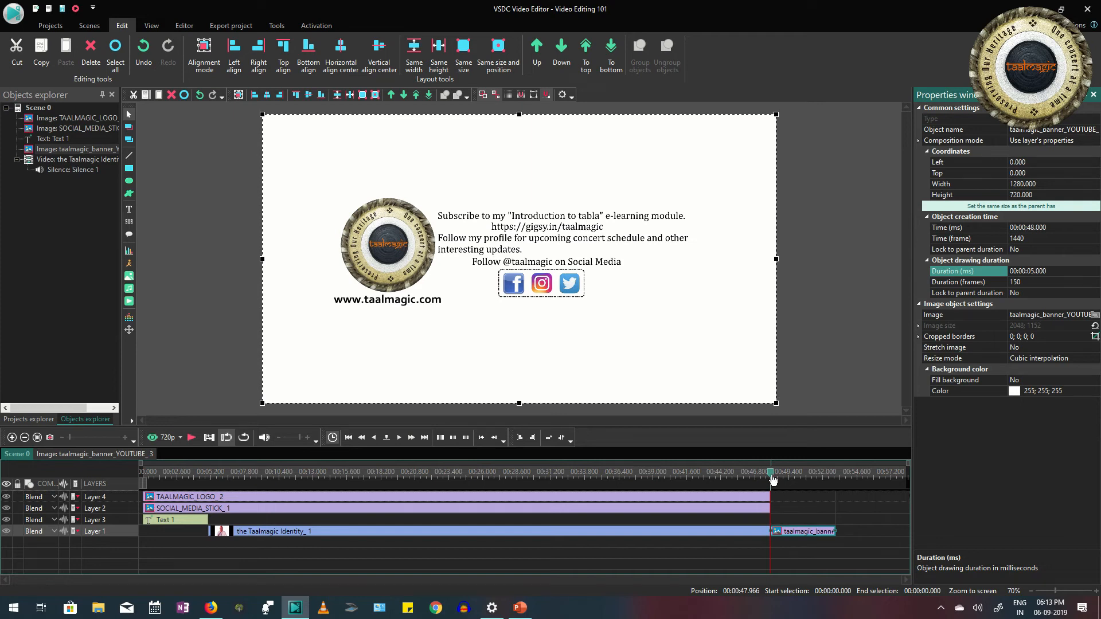
Play the scene from 00:00:45.066 to check the changeover from the video to the closing banner image.
left_click(731, 474)
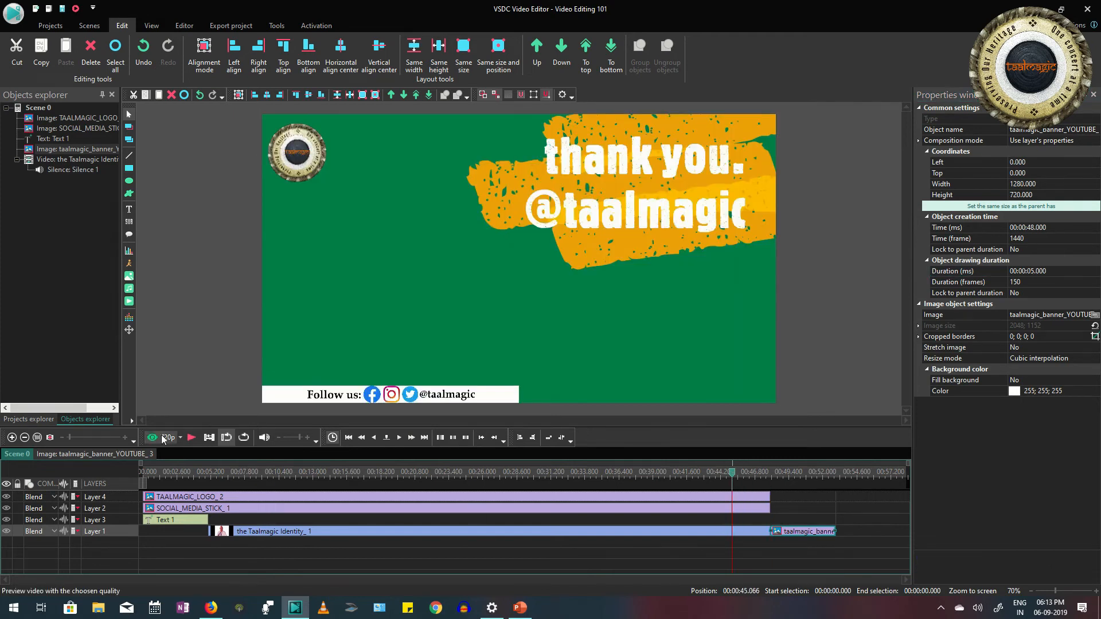
left_click(188, 439)
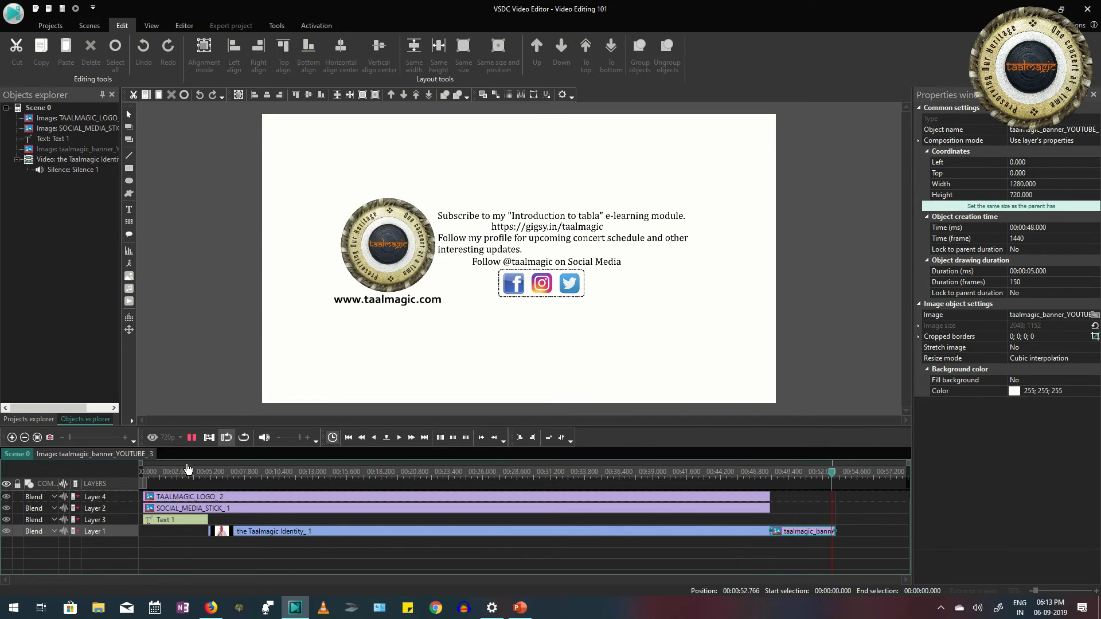
key("space")
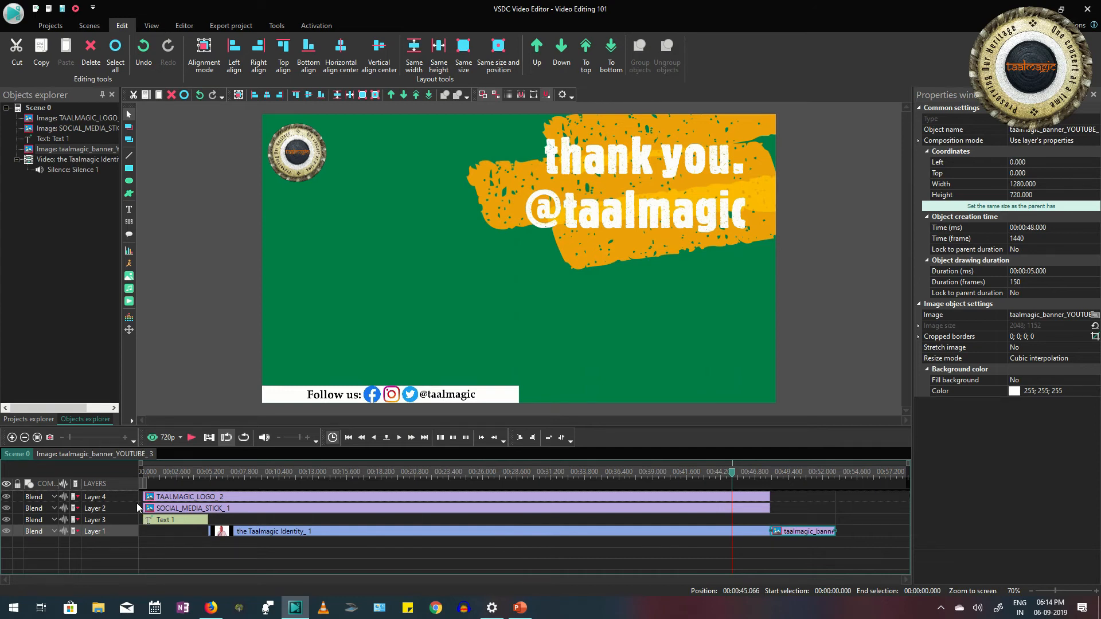
Add a Mosaic transition to the Text 1 title, positioned to scene end with a duration of 3 seconds.
left_click(194, 521)
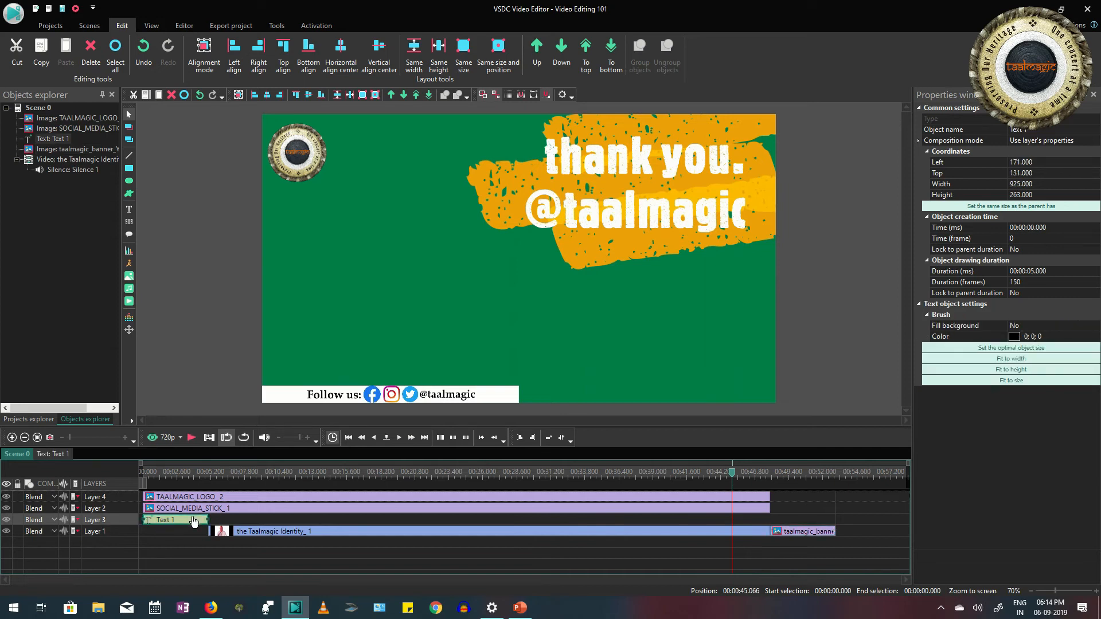
left_click_drag(734, 473, 194, 474)
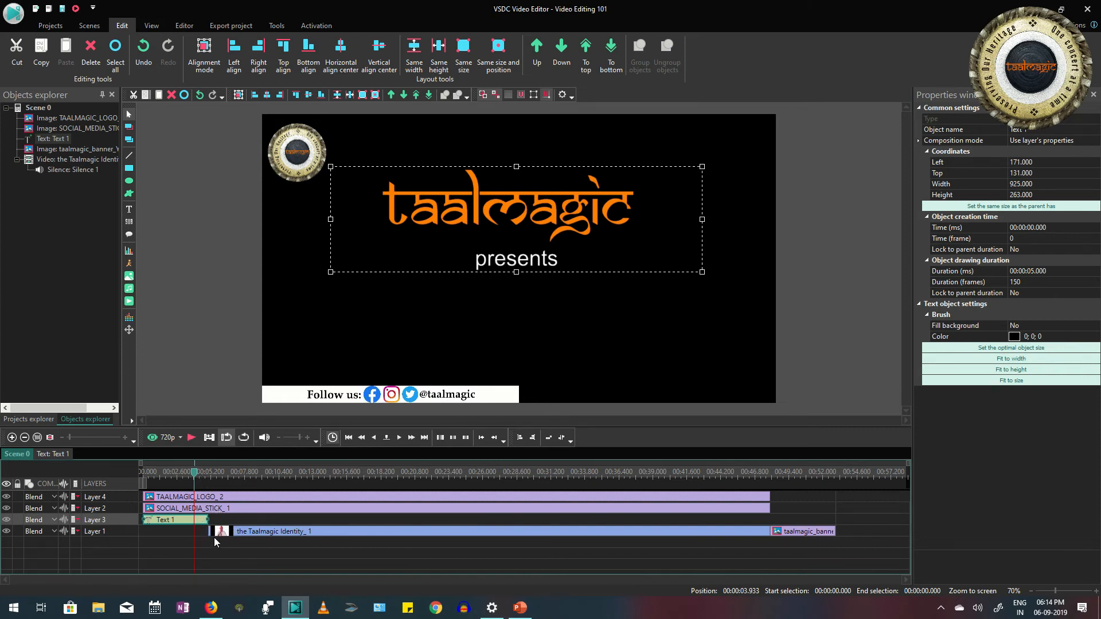
right_click(202, 523)
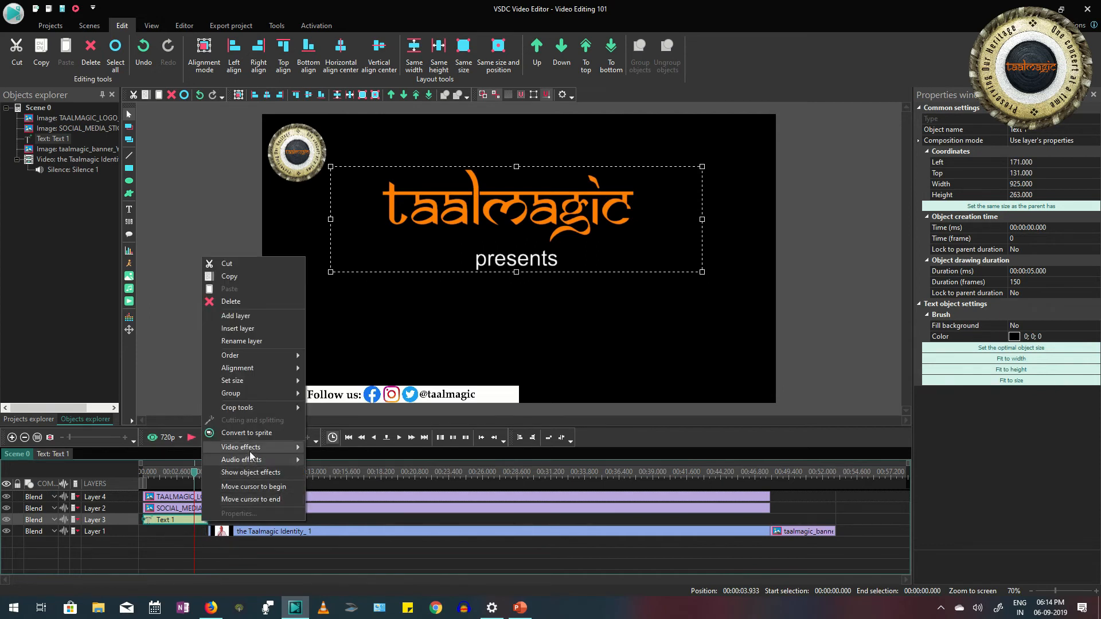
mouse_move(250, 449)
mouse_move(332, 542)
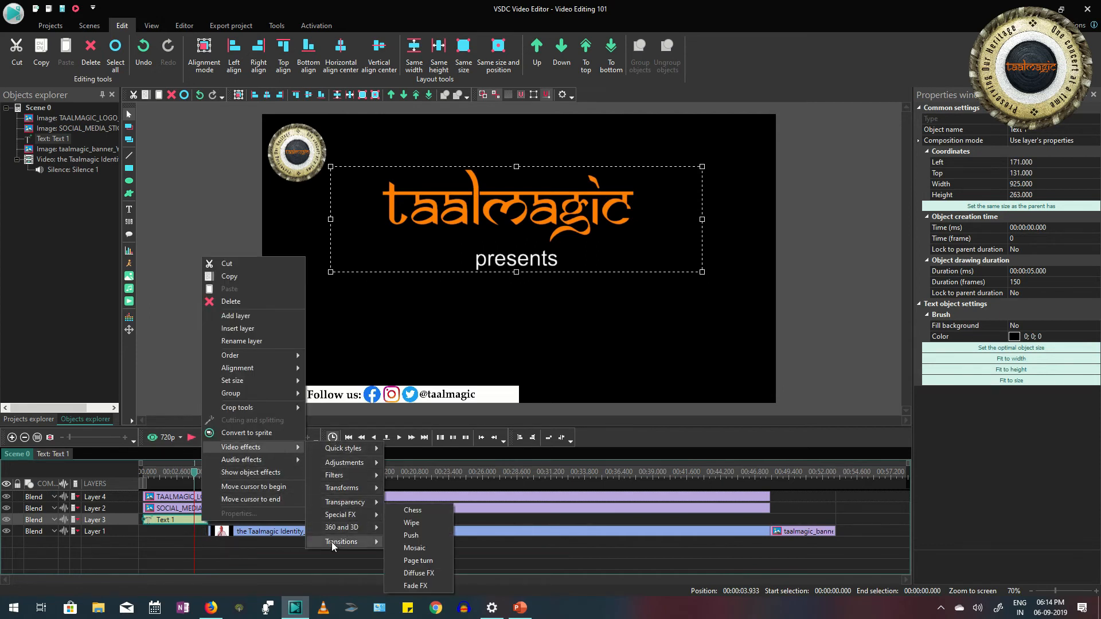
left_click(412, 549)
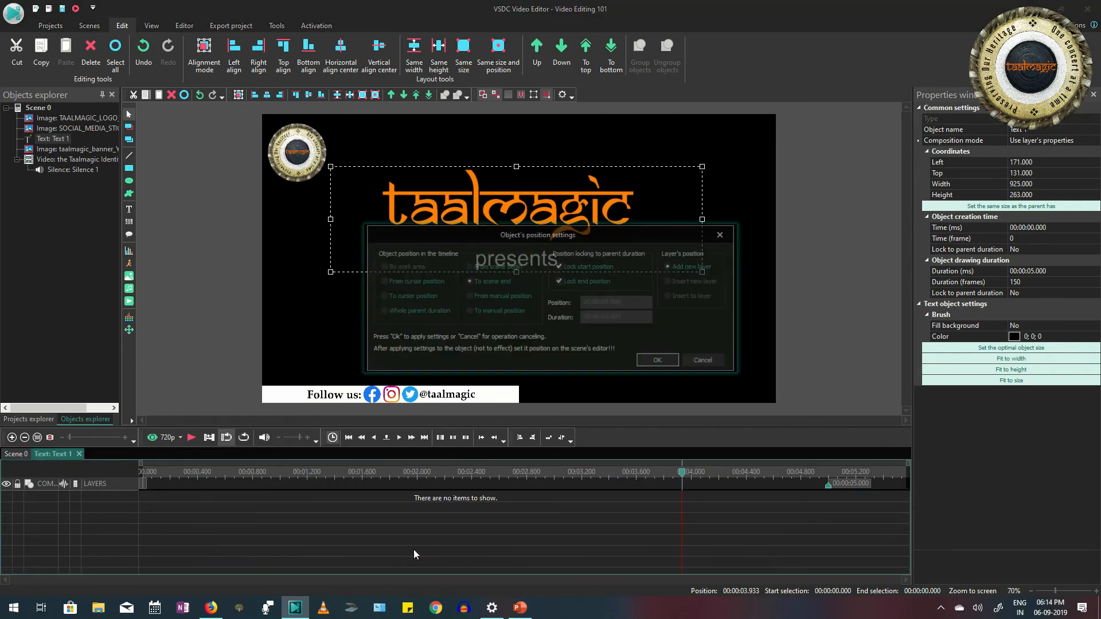
left_click(503, 283)
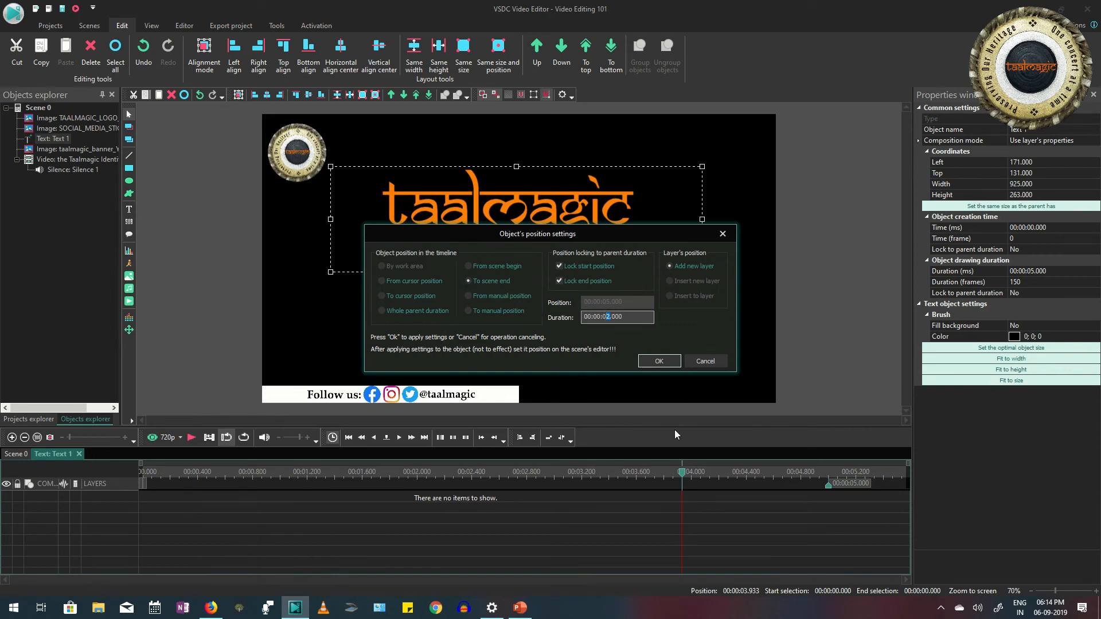
type("3")
left_click(660, 361)
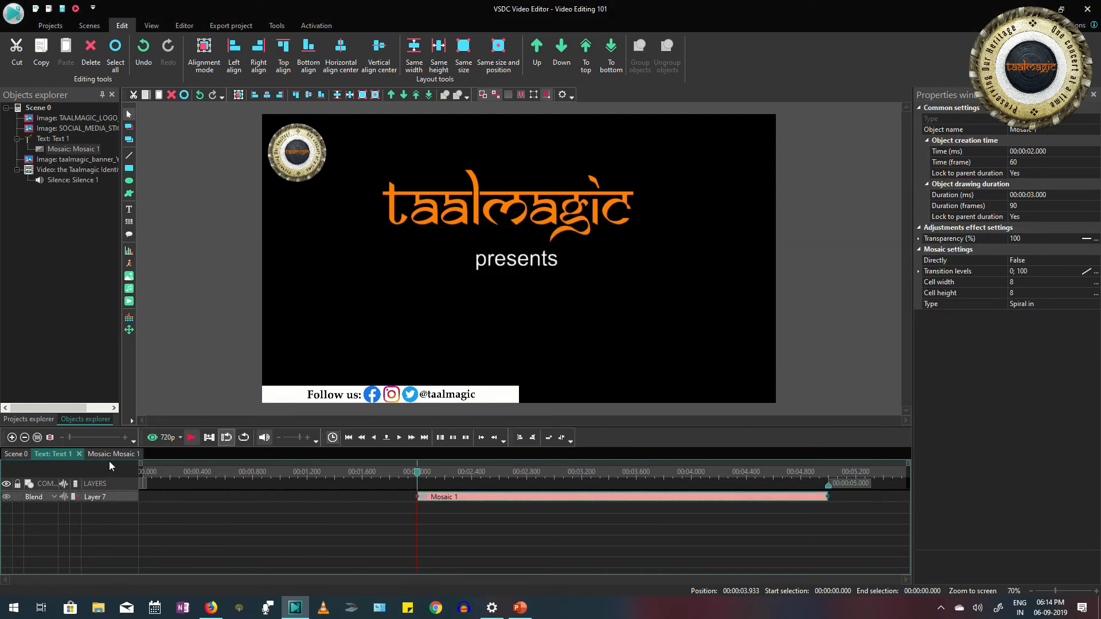
Return to Scene 0 and extend the Text 1 title to 00:00:05.400 so it overlaps the start of the video.
left_click(15, 454)
left_click(147, 471)
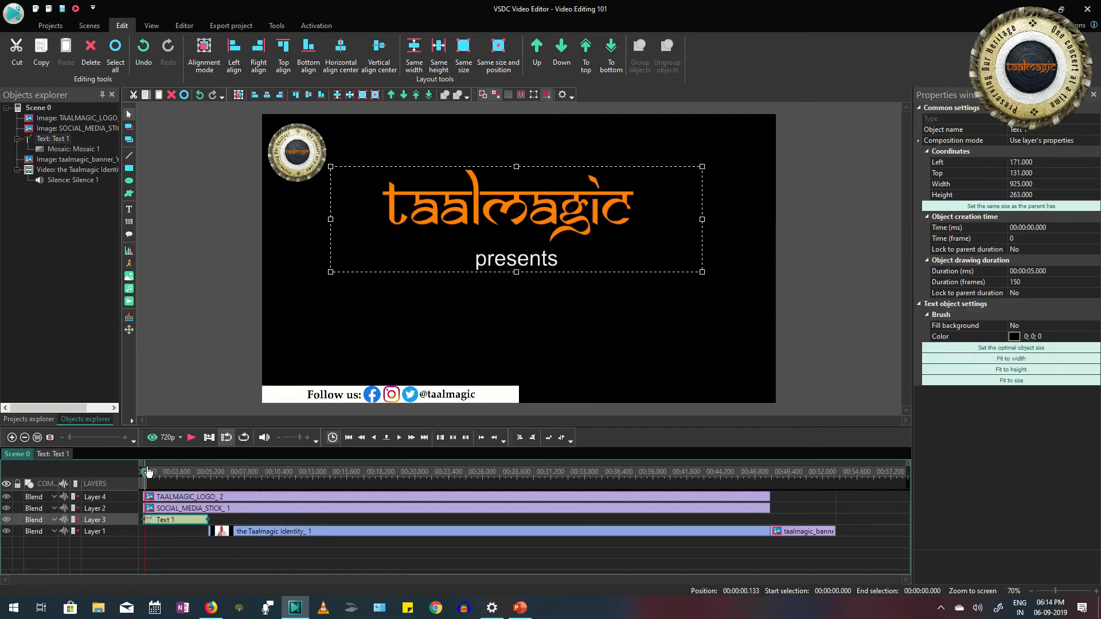
left_click(214, 532)
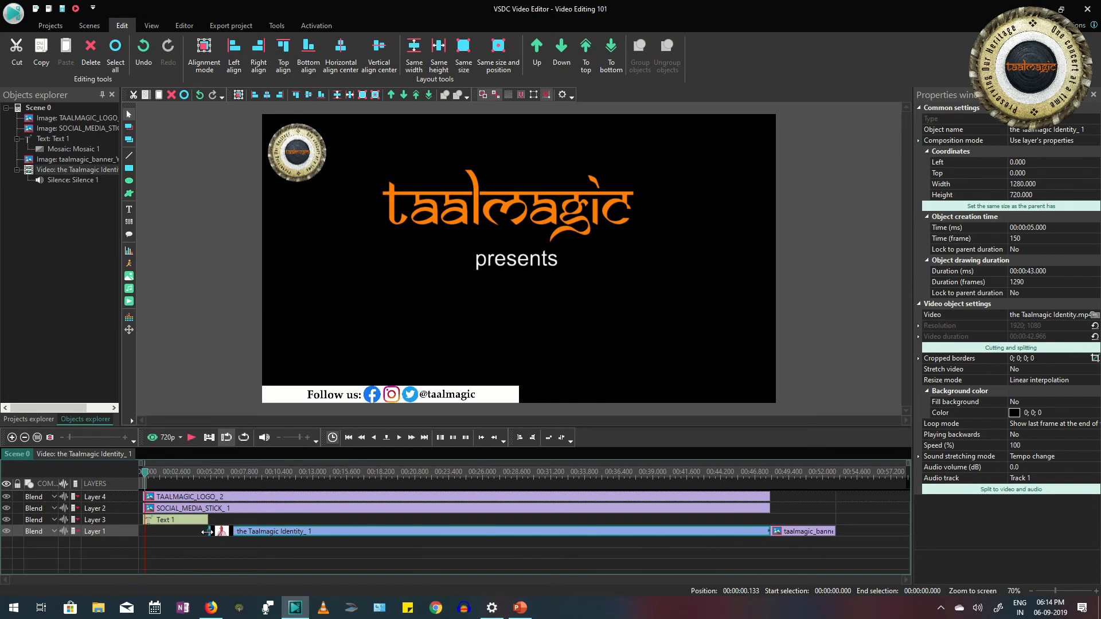
left_click(205, 519)
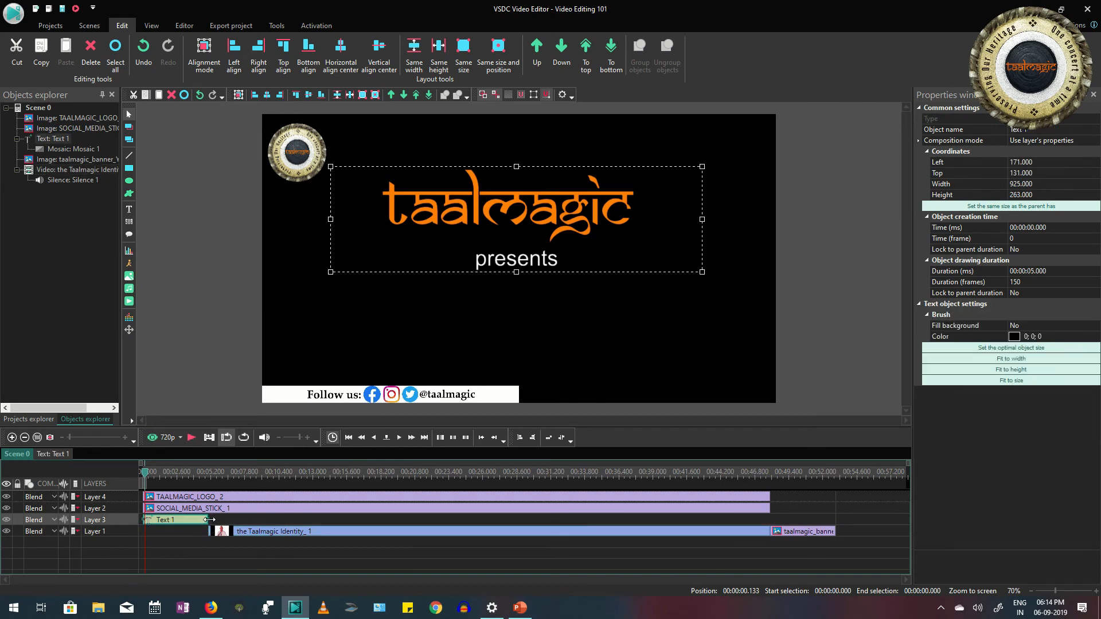
left_click_drag(210, 520, 212, 521)
Play the scene from the beginning and again from 00:00:04.133 to check the title's Mosaic transition.
left_click(191, 439)
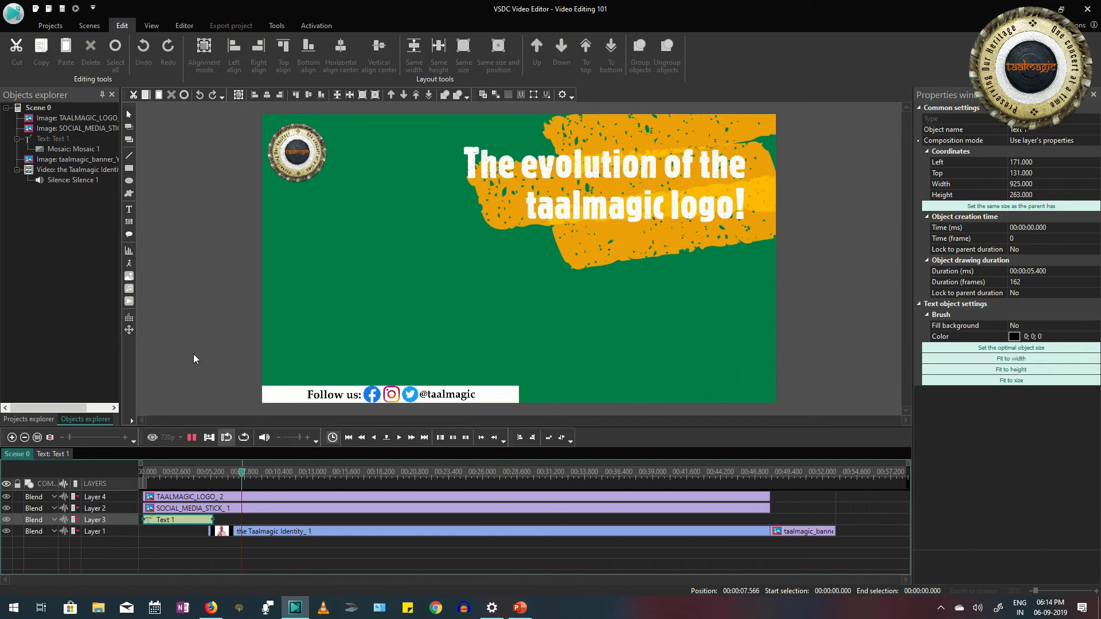
left_click(192, 437)
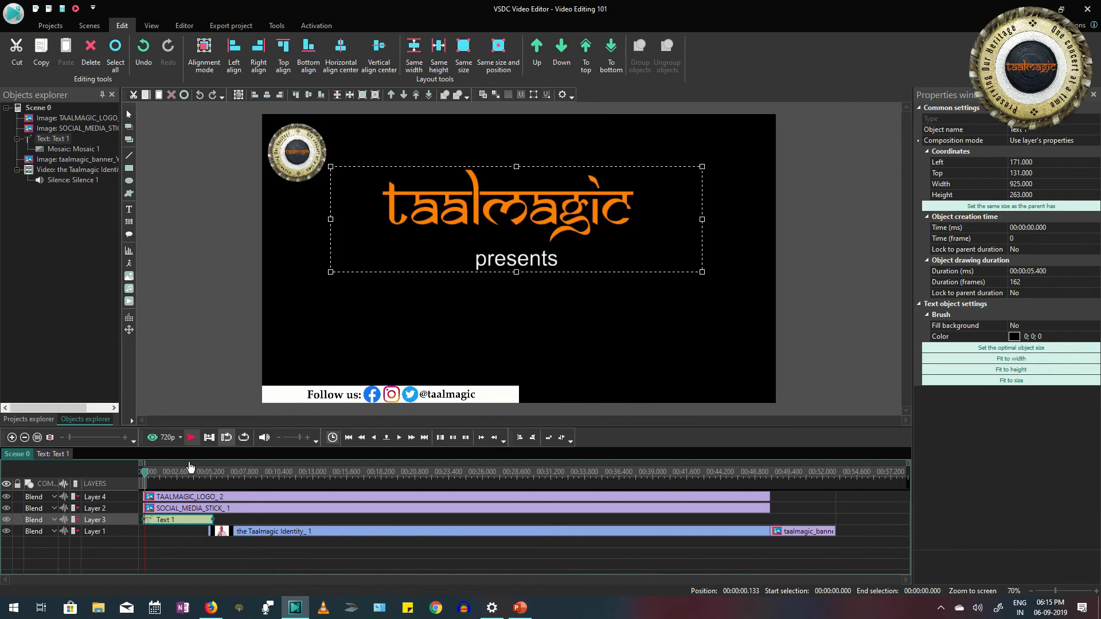
left_click_drag(145, 472, 197, 472)
left_click(192, 438)
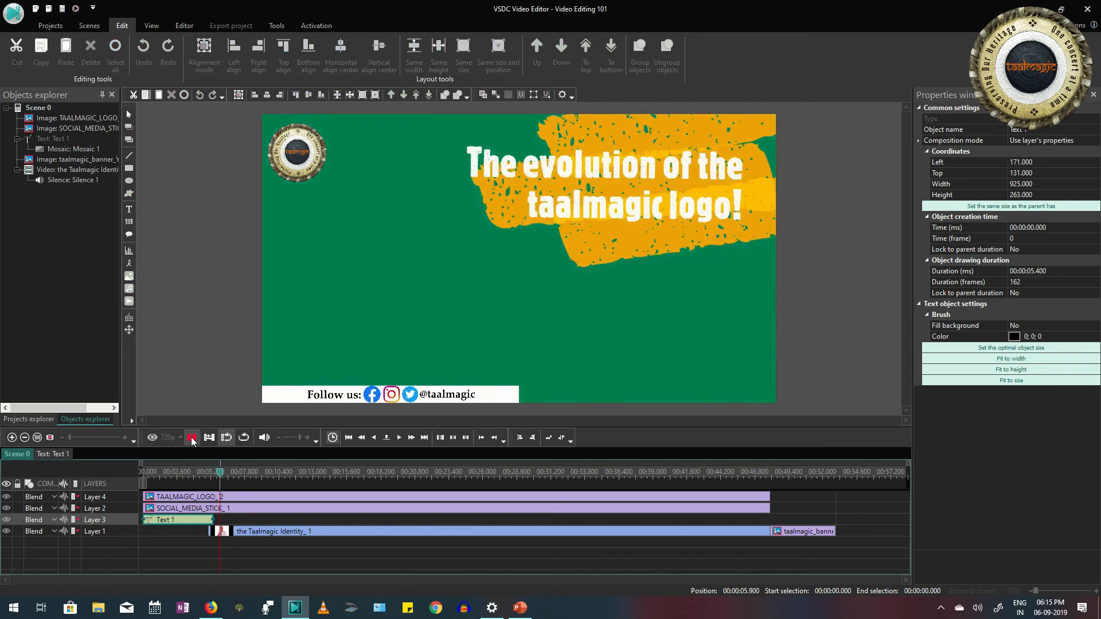
left_click(192, 437)
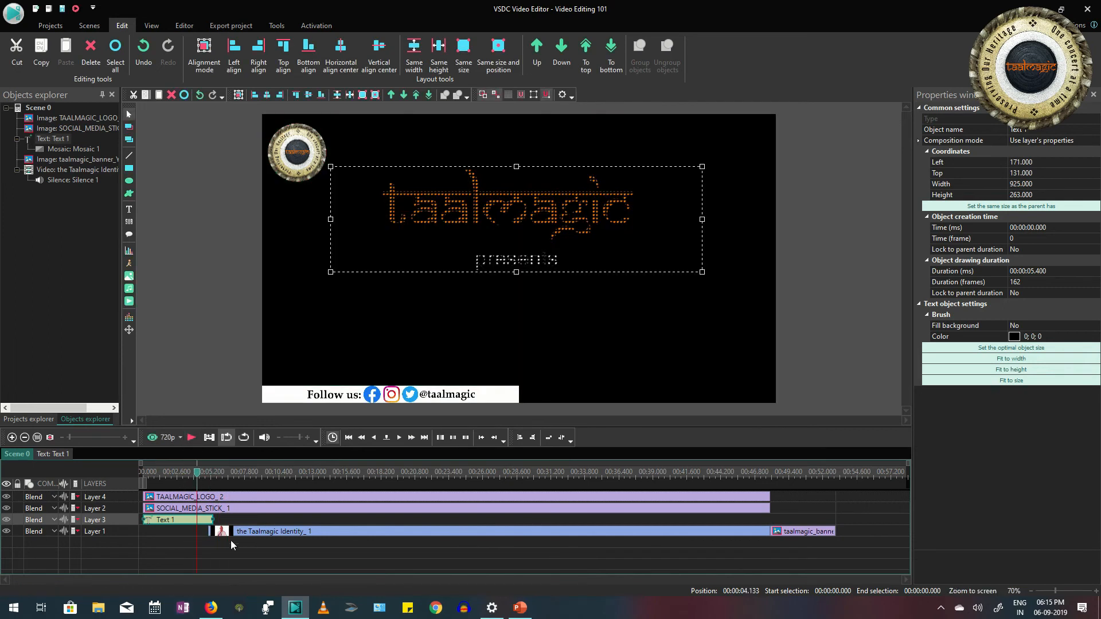
Add a Diffuse FX transition to the Taalmagic Identity video on a new layer, from scene begin with a 3-second duration.
left_click(216, 535)
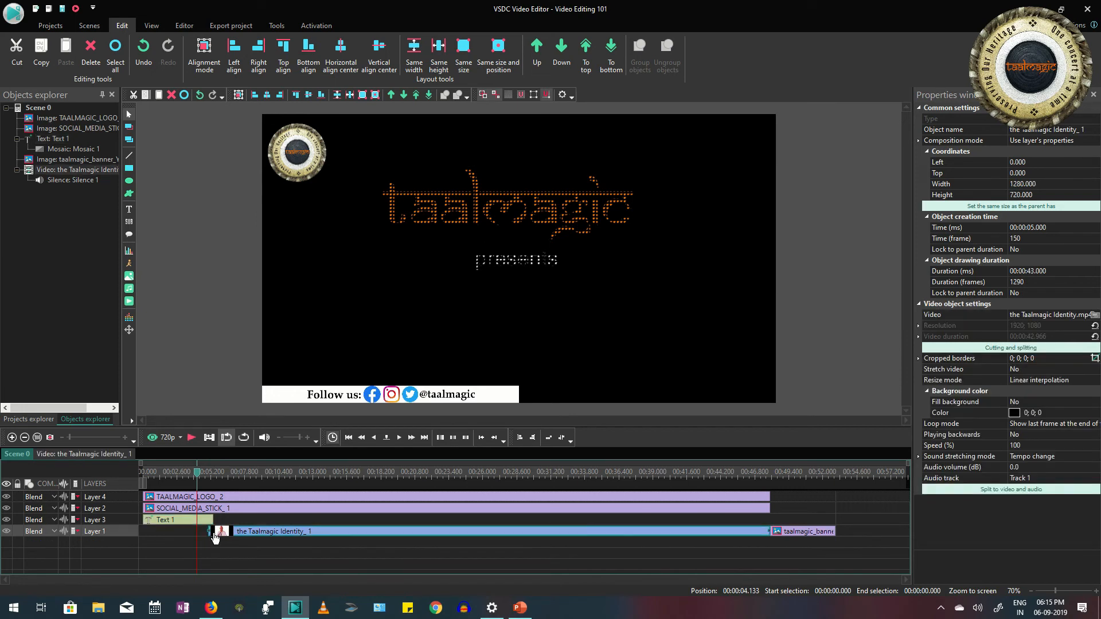
right_click(215, 536)
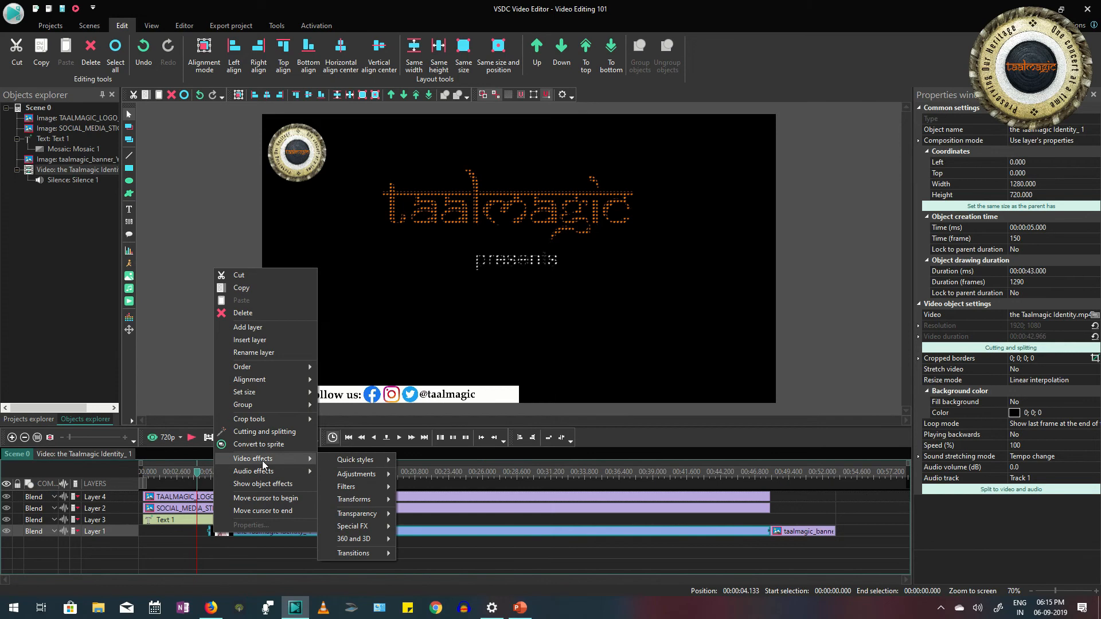
mouse_move(352, 554)
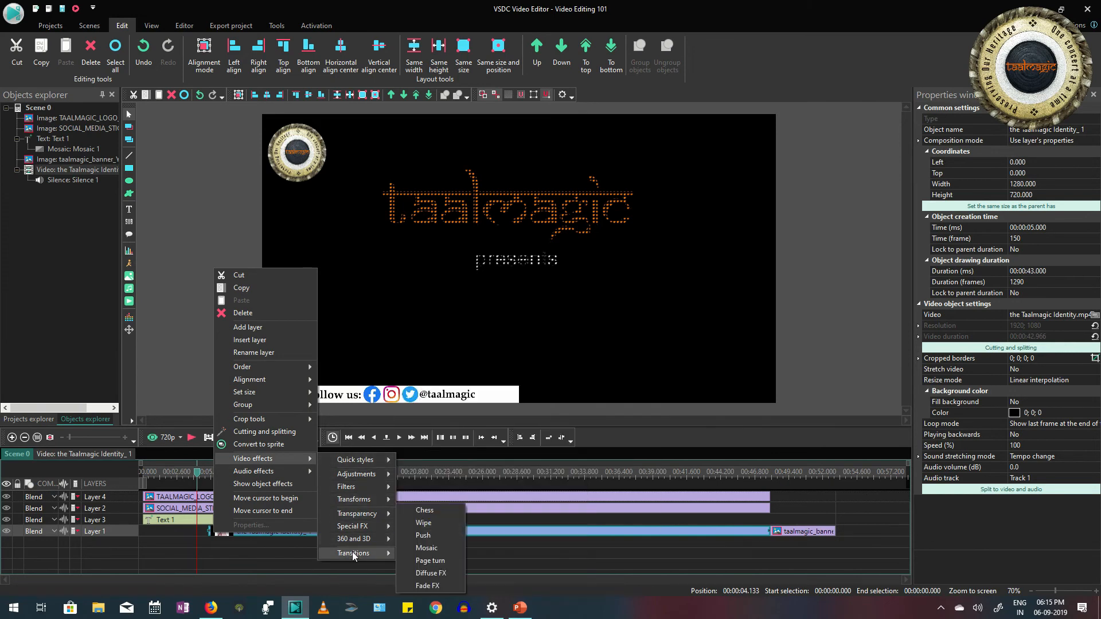
left_click(437, 575)
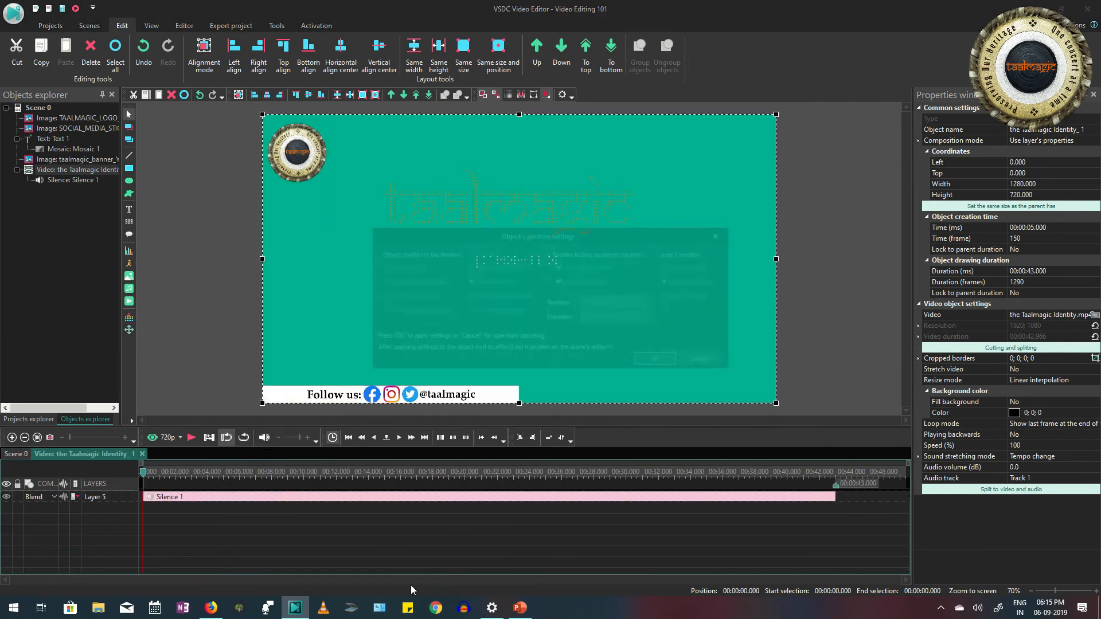
left_click(508, 267)
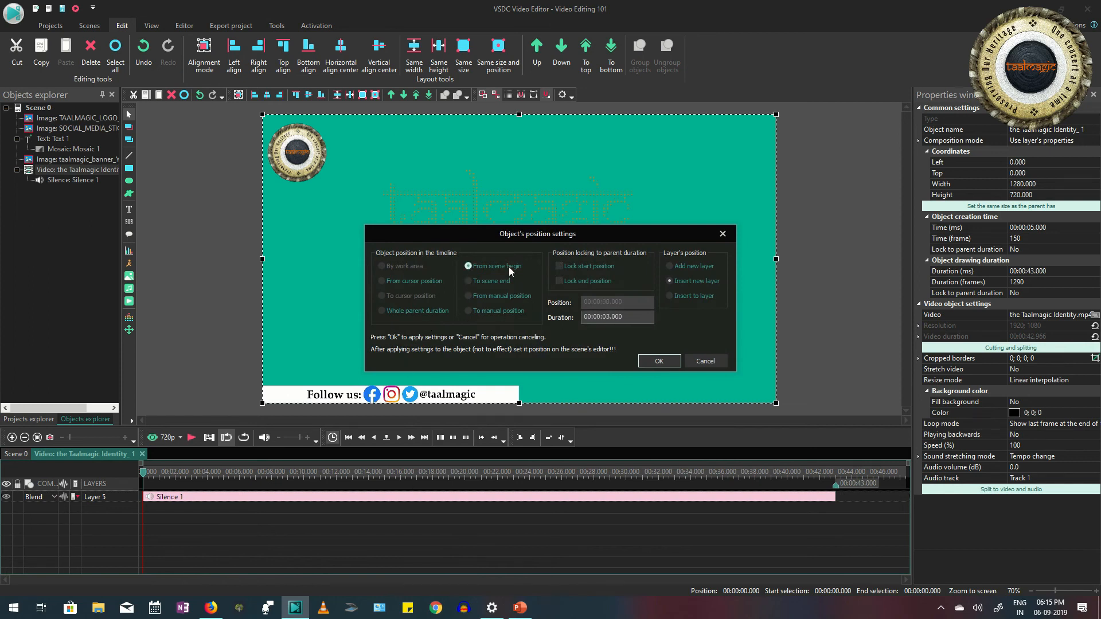
left_click(608, 318)
left_click(661, 363)
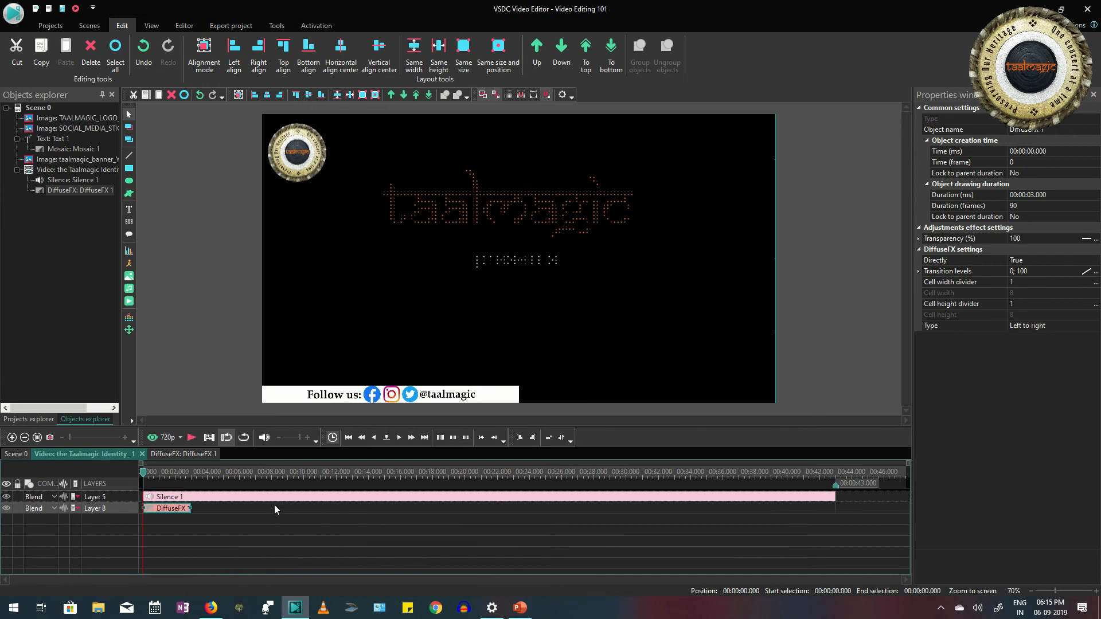
Return to Scene 0 and play it from 00:00:04.133 to check the video's opening Diffuse FX transition.
left_click(22, 456)
left_click(195, 439)
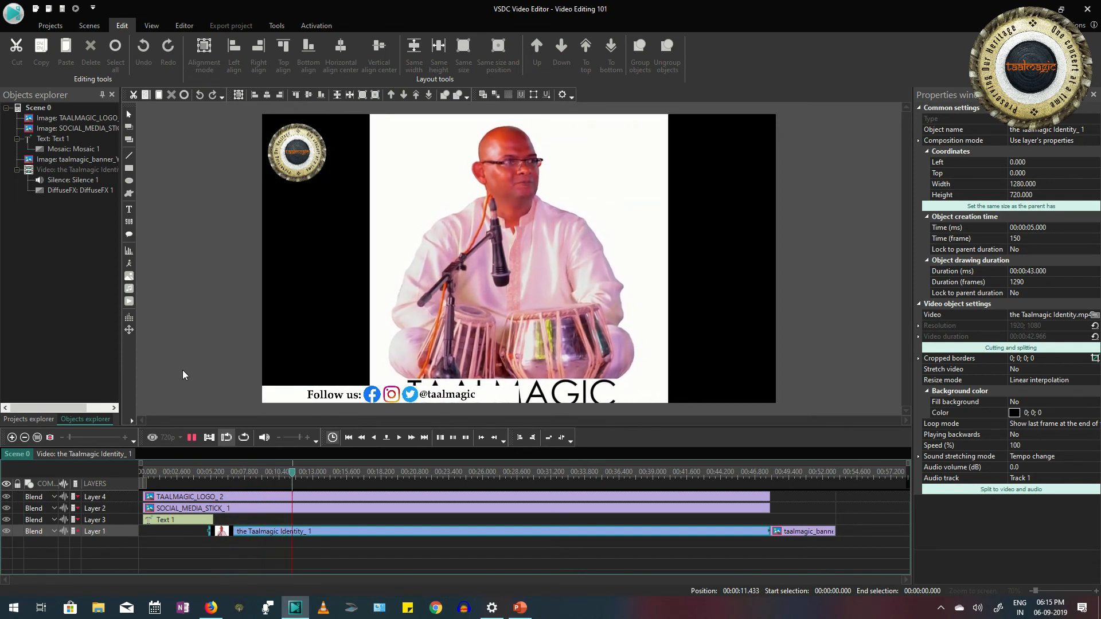
left_click(192, 437)
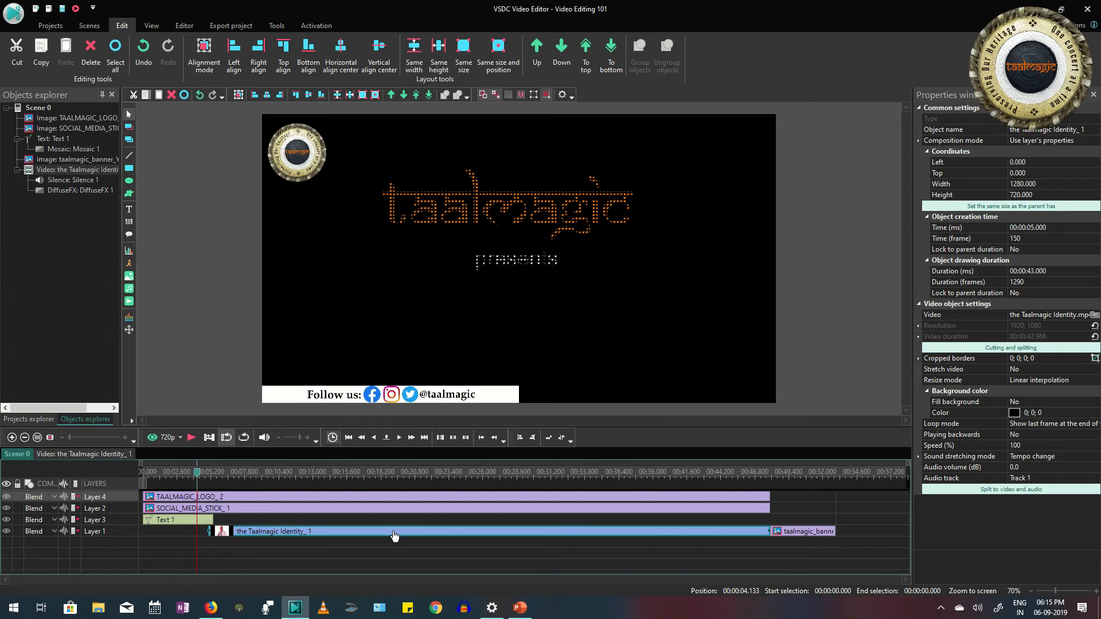
Add a Fade FX transition to the Taalmagic Identity video on a new layer, positioned to scene end with a 3-second duration.
right_click(474, 536)
mouse_move(525, 456)
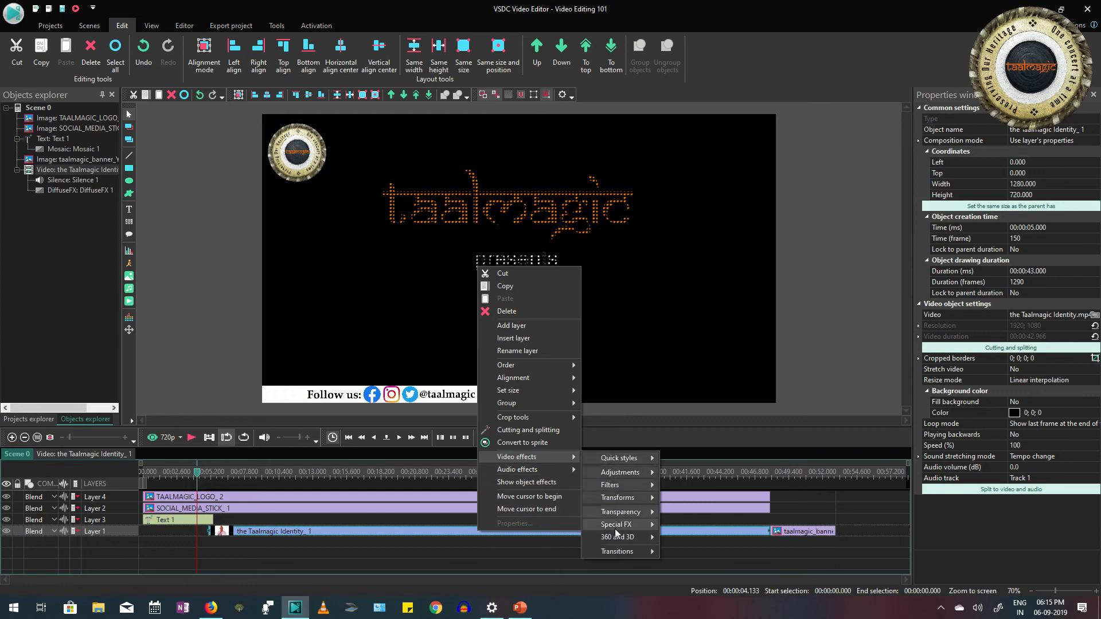
mouse_move(622, 554)
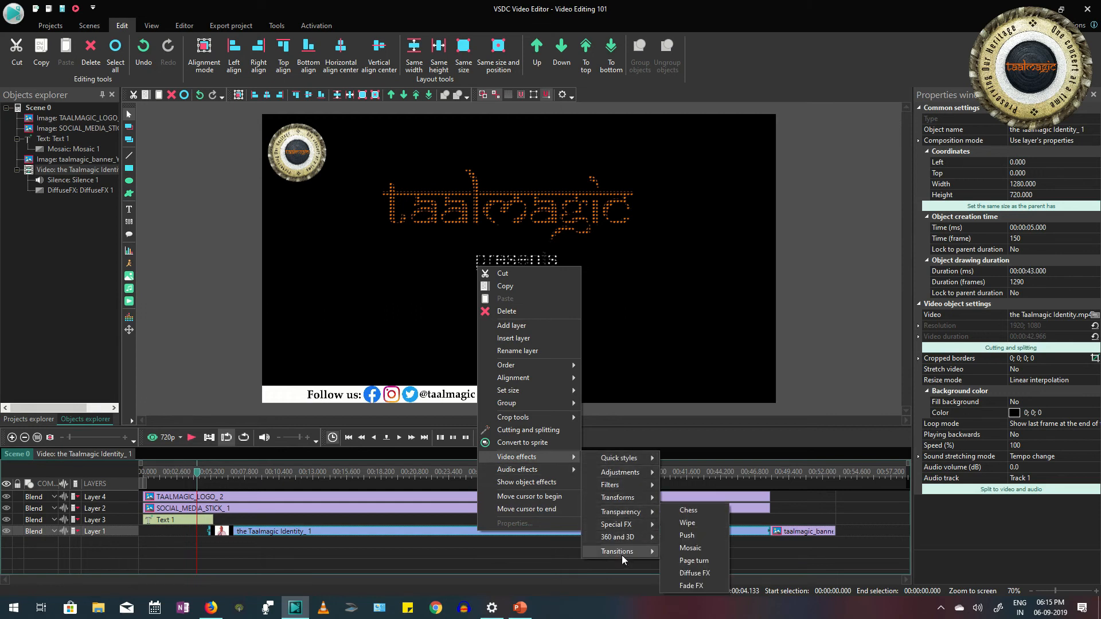
left_click(701, 585)
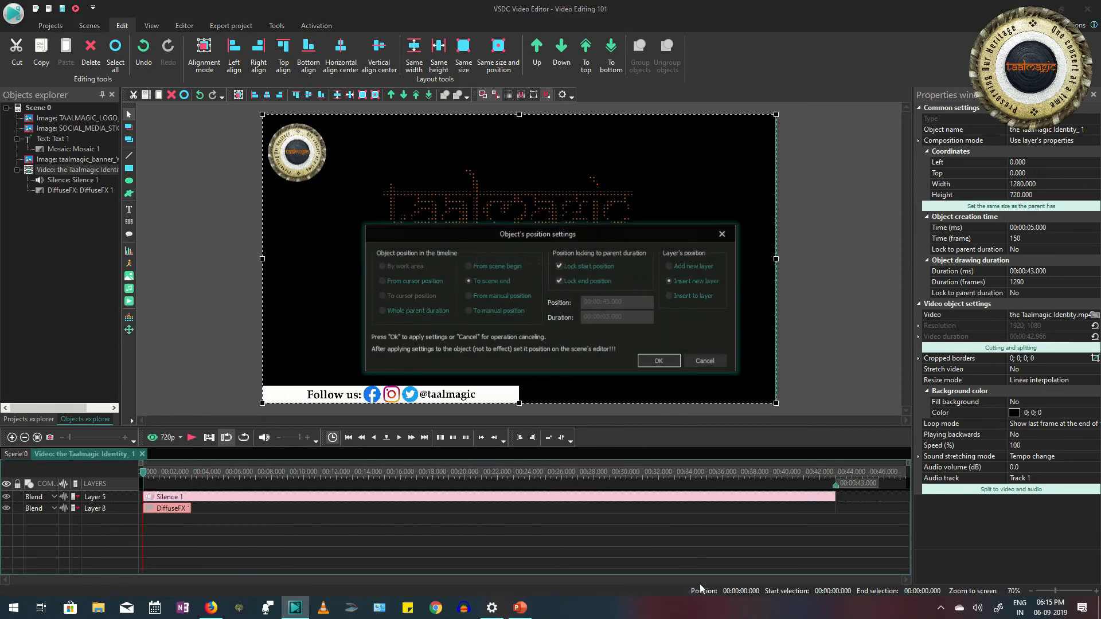
left_click(488, 280)
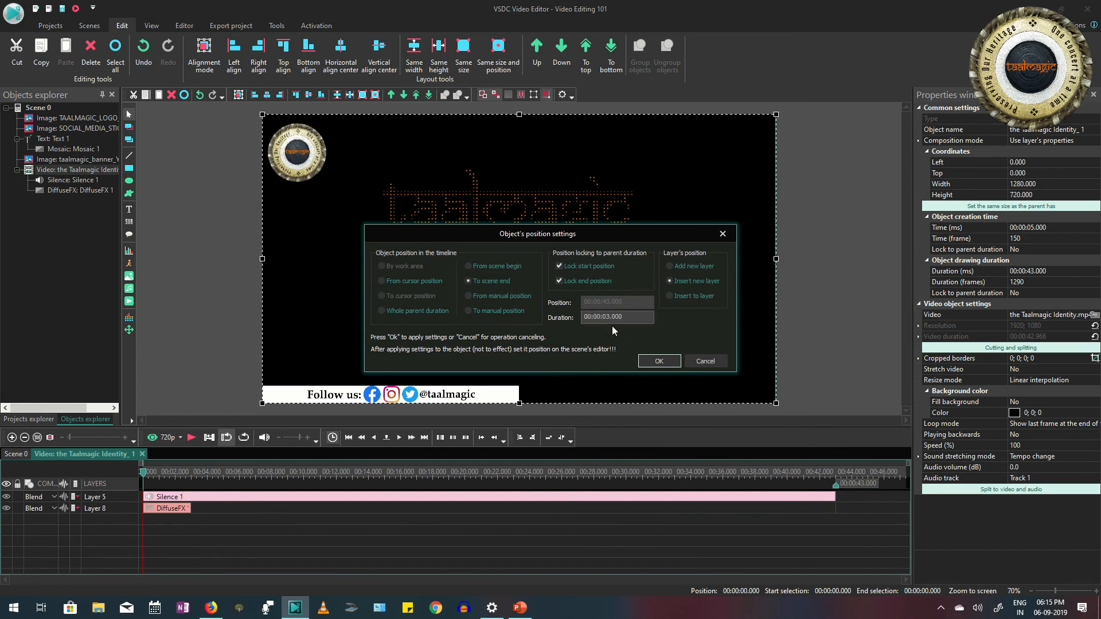
left_click(659, 361)
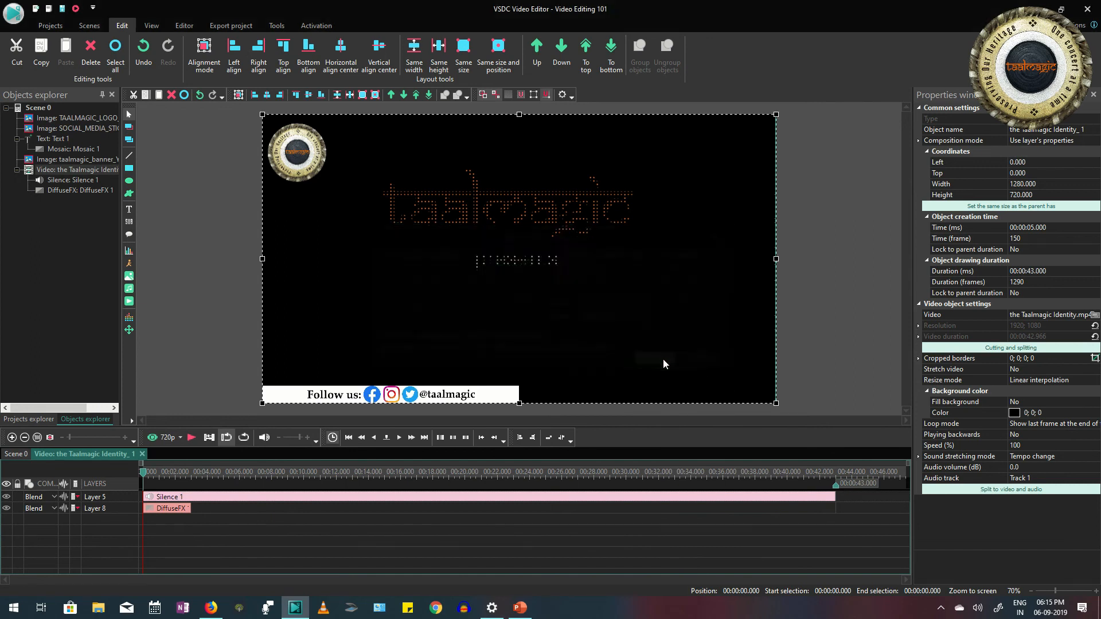
Return to Scene 0 and play it from 00:00:45.000 to check the video's closing Fade FX transition.
left_click(16, 454)
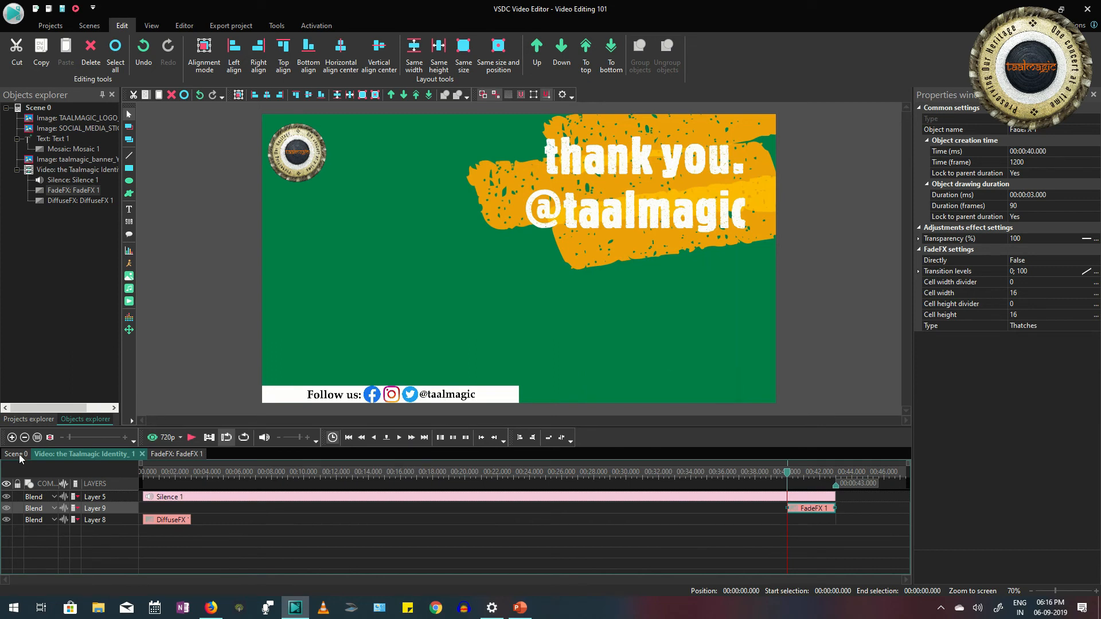
left_click(191, 437)
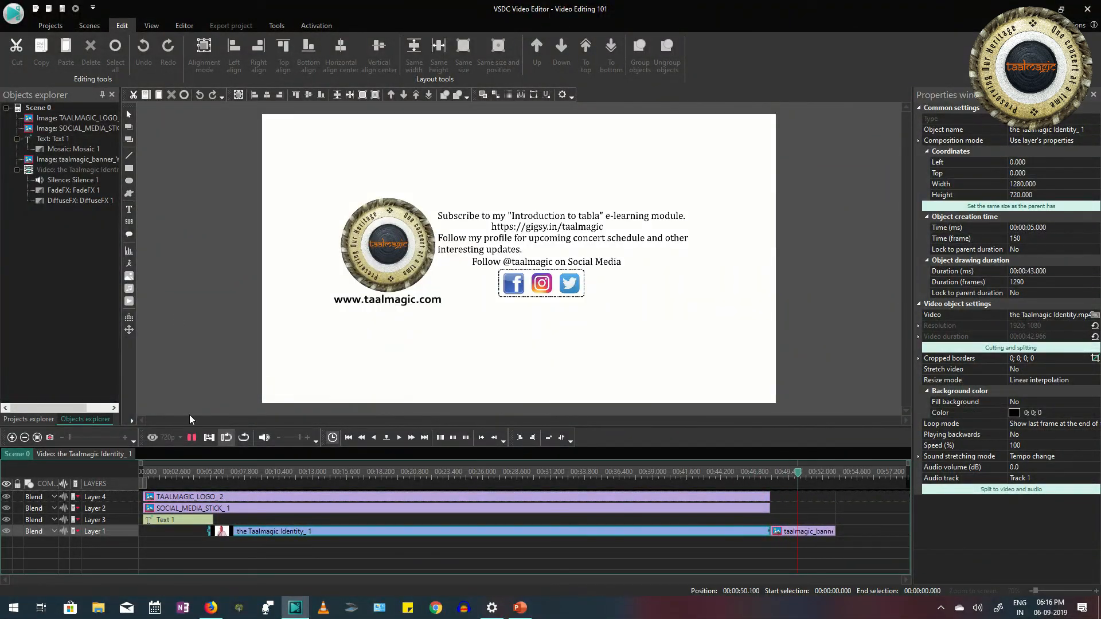
left_click(192, 438)
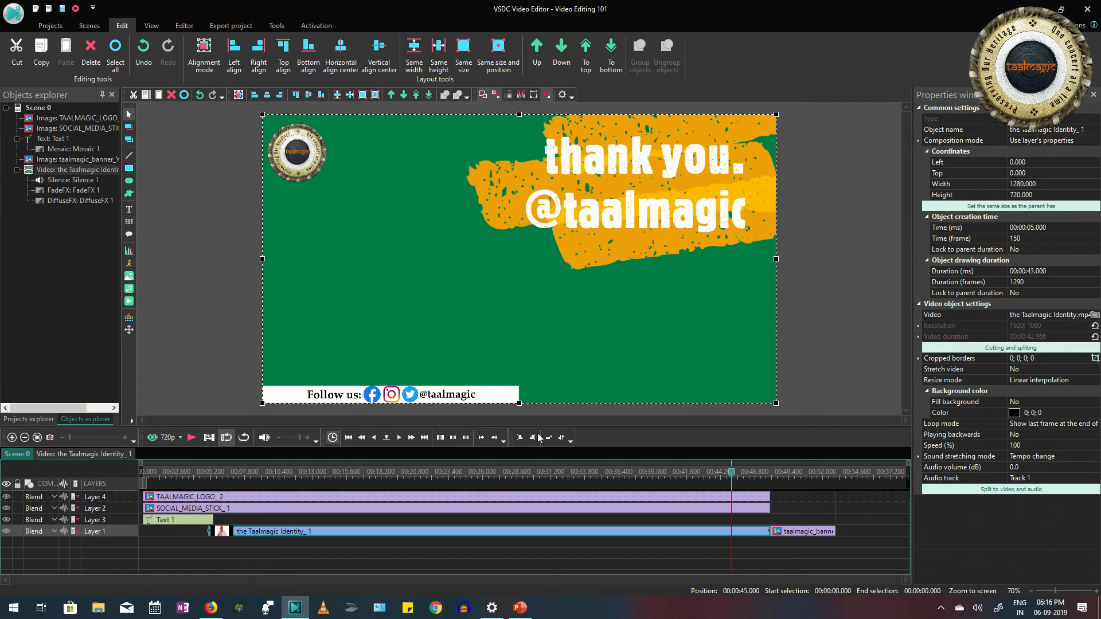
Place the closing banner image on a new layer below the video, starting at 00:00:47.500, and preview the overlap.
left_click(788, 531)
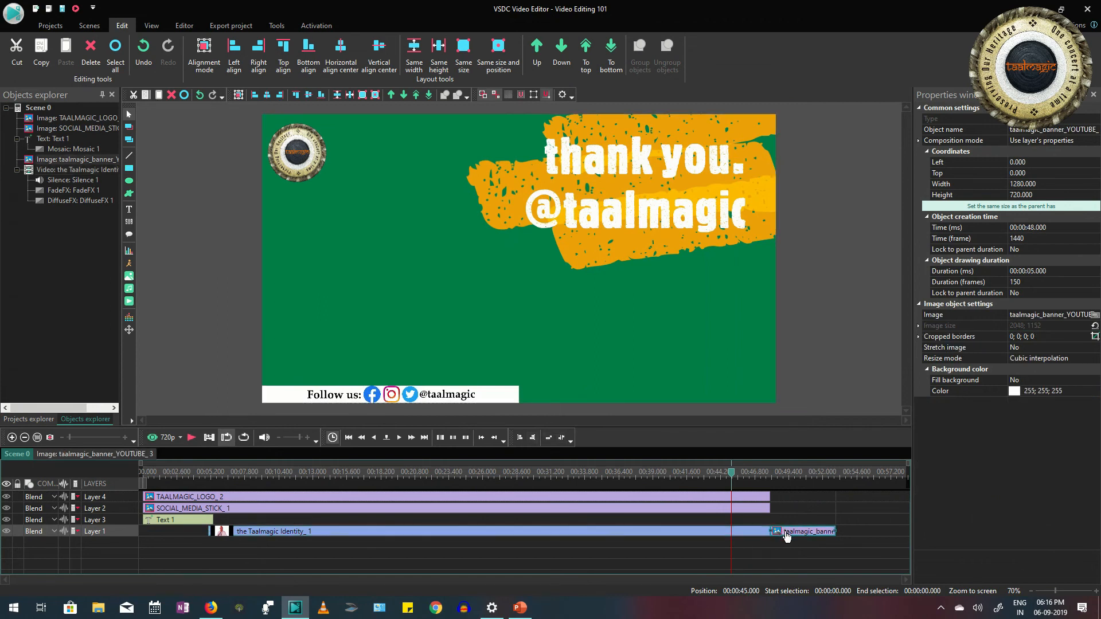
left_click_drag(786, 535, 764, 543)
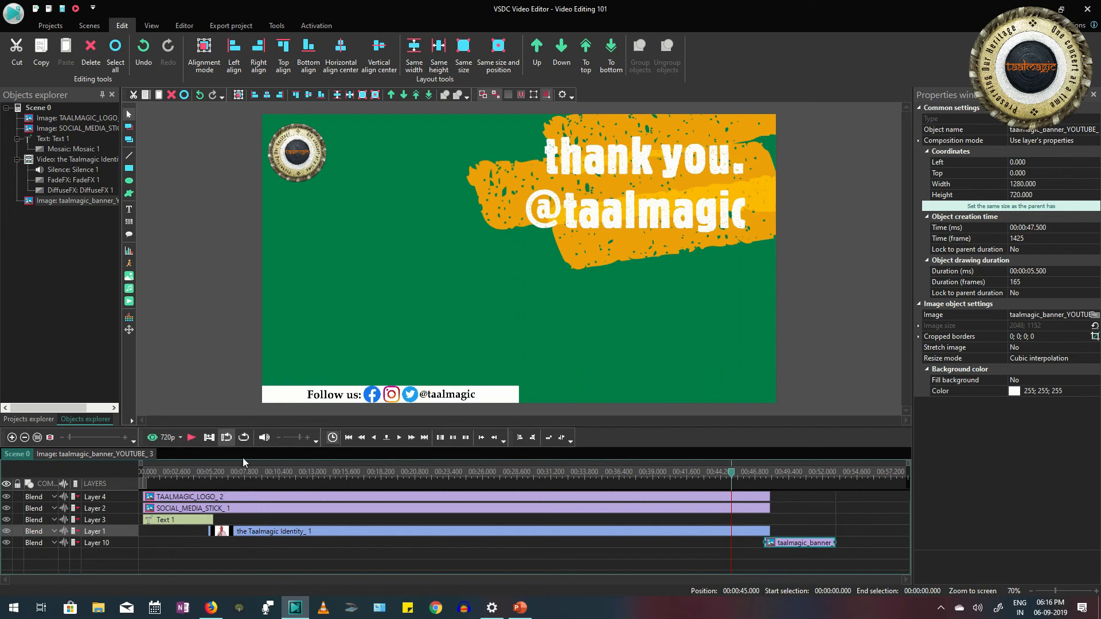
left_click(192, 441)
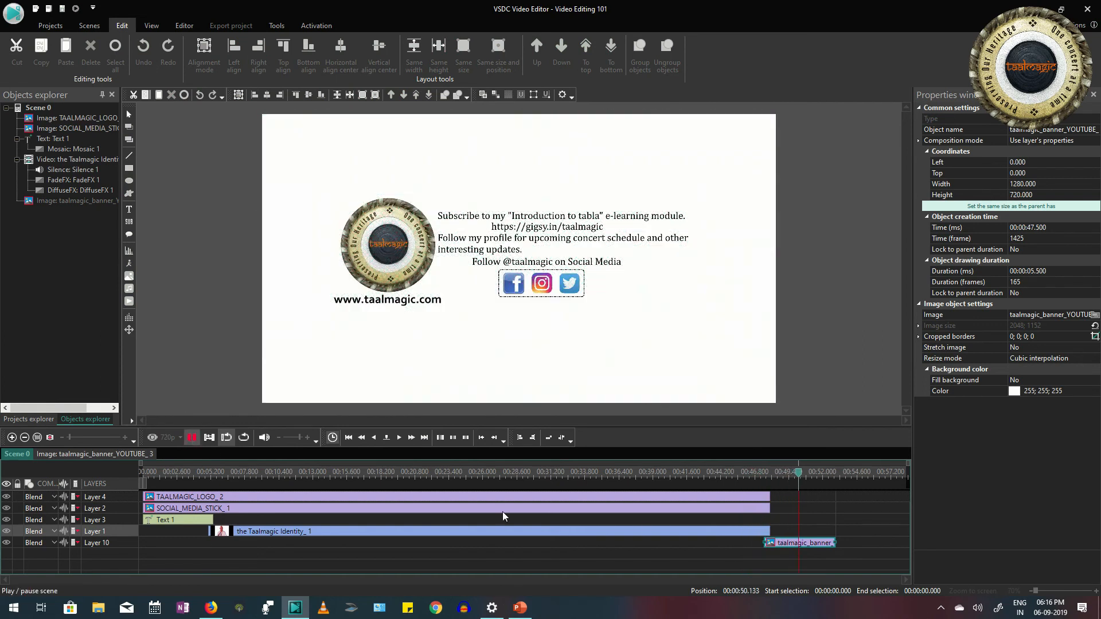
key("space")
Extend the closing banner's start back to 00:00:46.400 and replay the fade into it.
left_click_drag(764, 542, 749, 542)
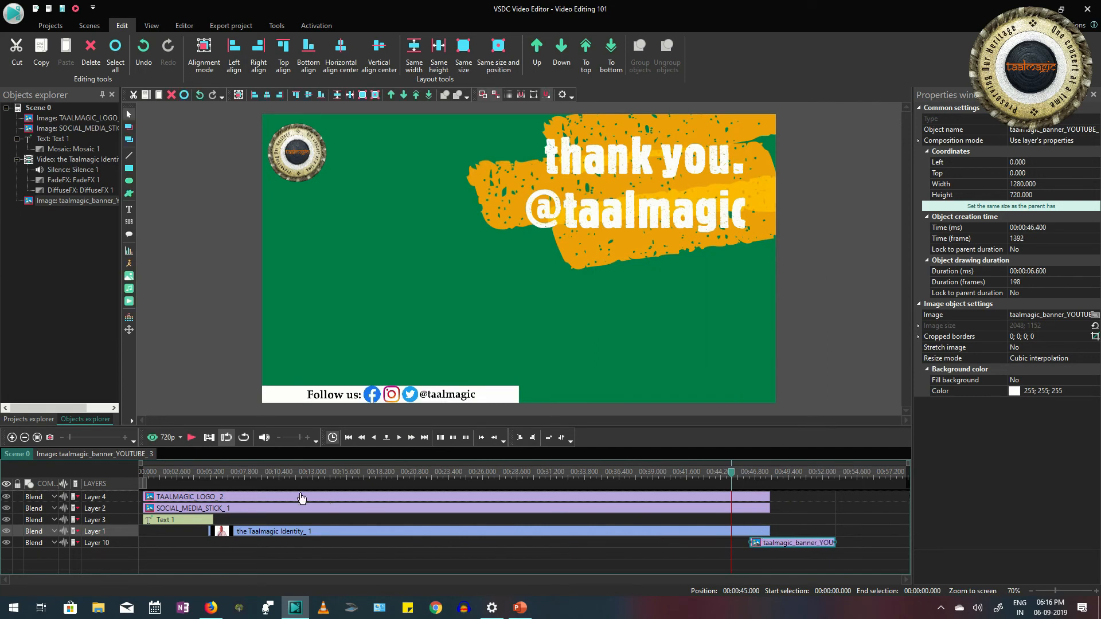
left_click(192, 436)
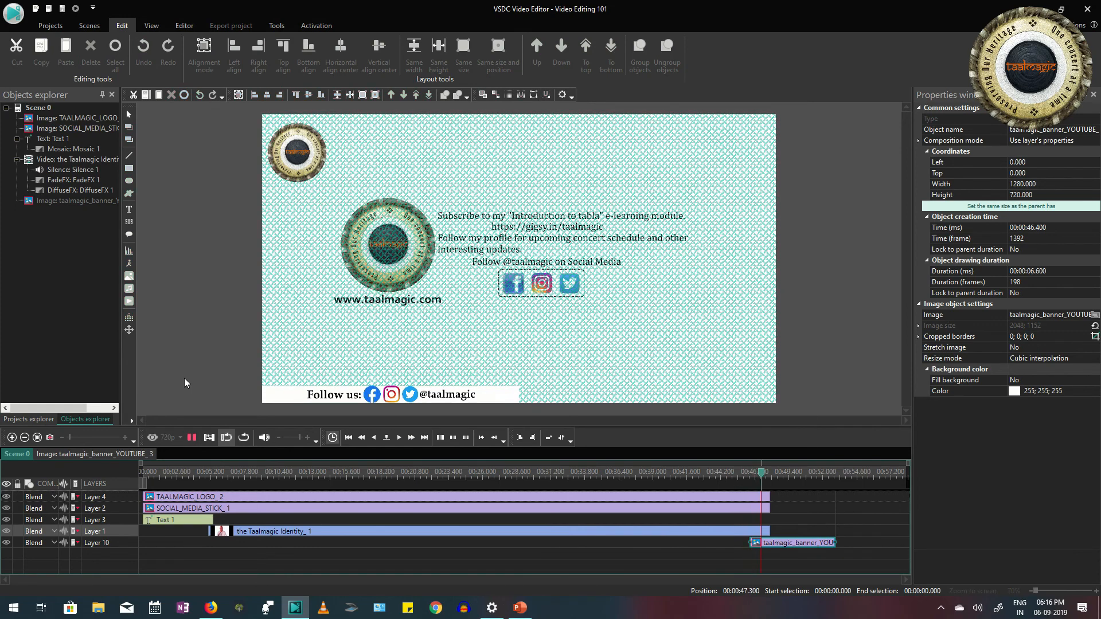
left_click(758, 550)
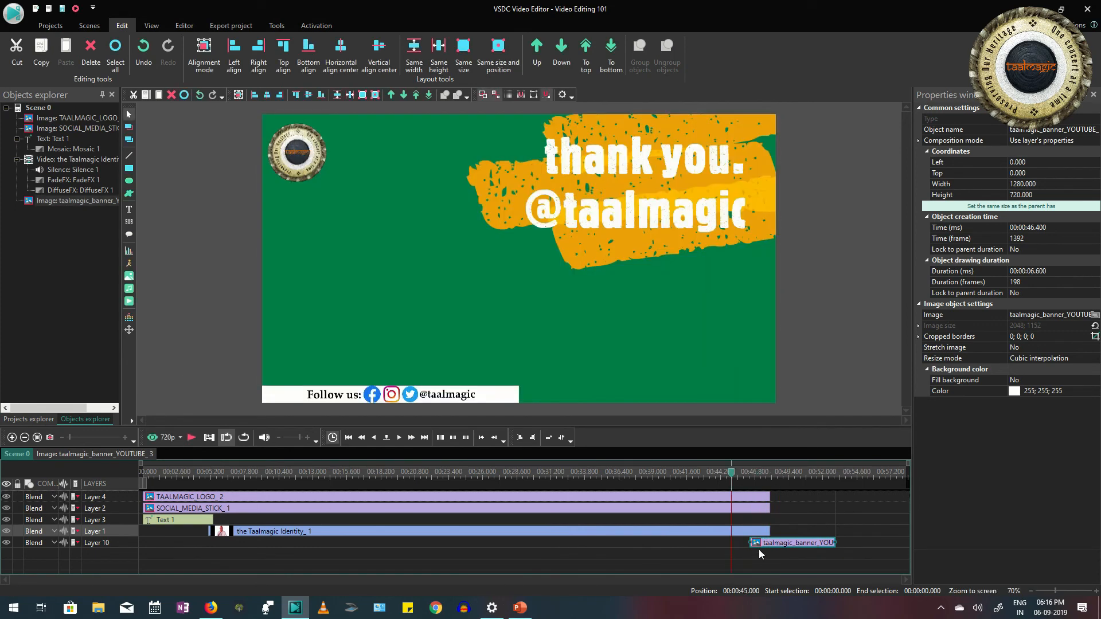
Extend the closing banner's start back to 00:00:45.000 to cover the whole fade, and preview the ending.
left_click_drag(754, 547, 732, 548)
left_click(192, 439)
left_click_drag(734, 478, 774, 481)
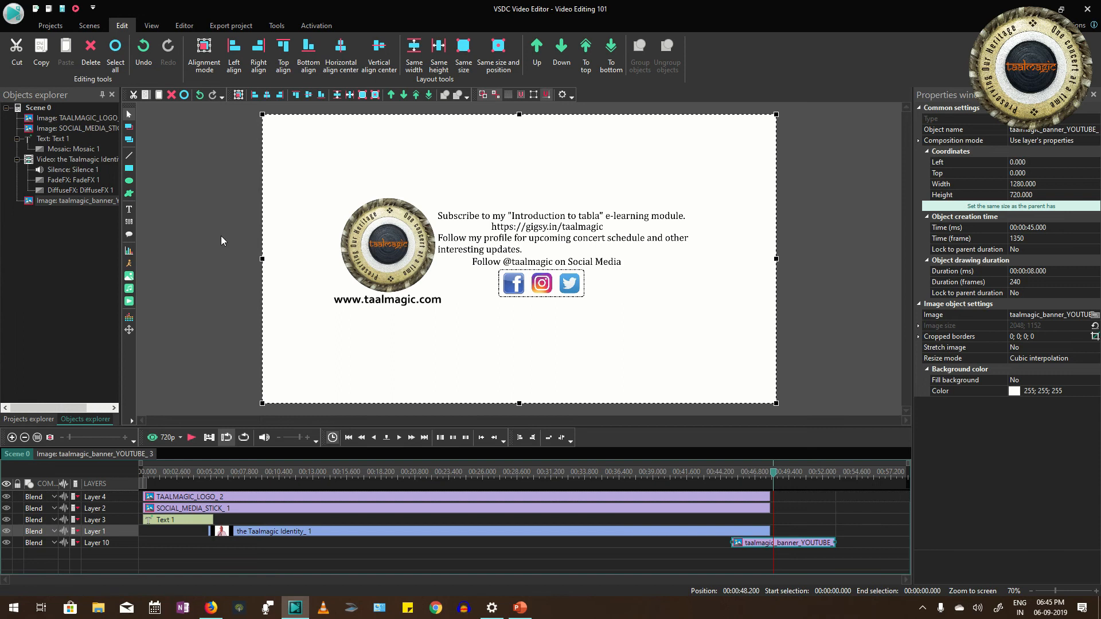
Export the project as Video Editing 101.avi with the High Quality MPEG4 profile, continuing without the premium features.
left_click(230, 25)
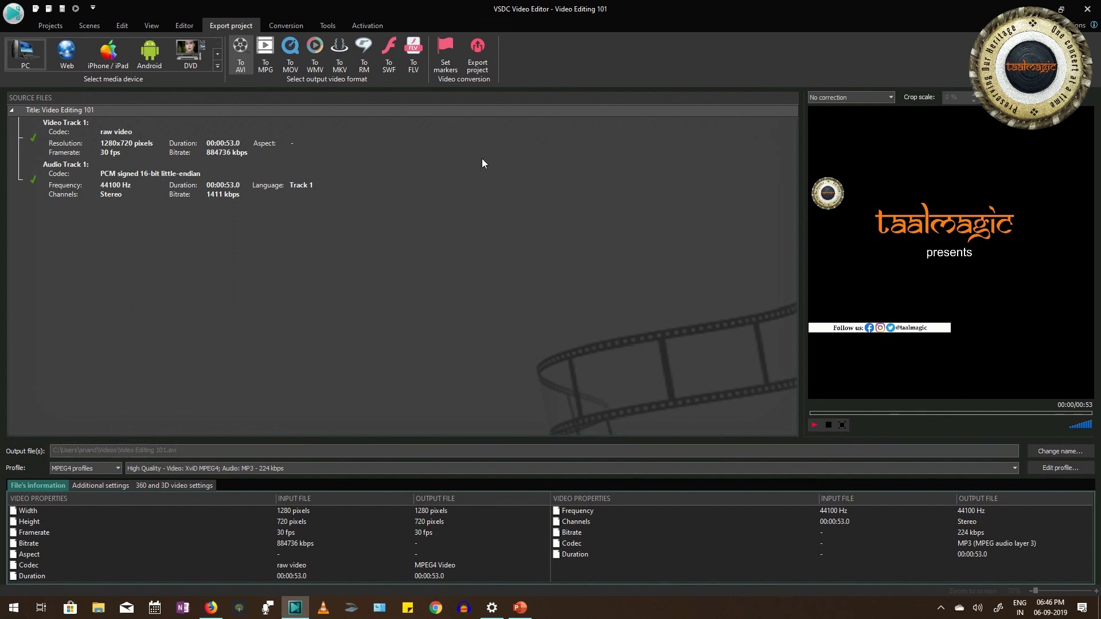
left_click(481, 66)
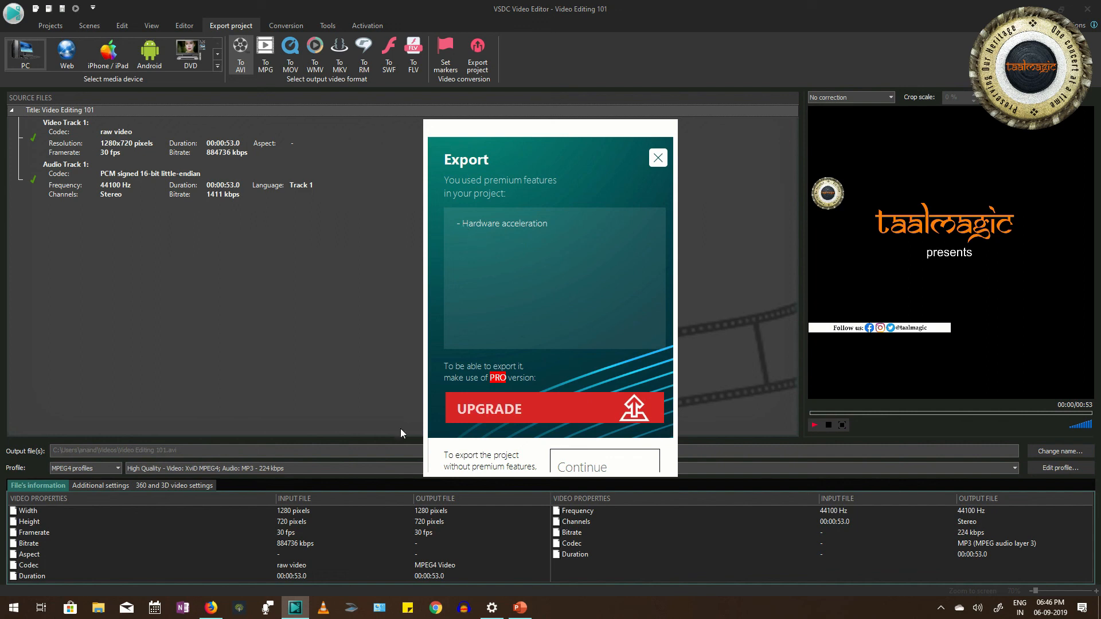
left_click(616, 468)
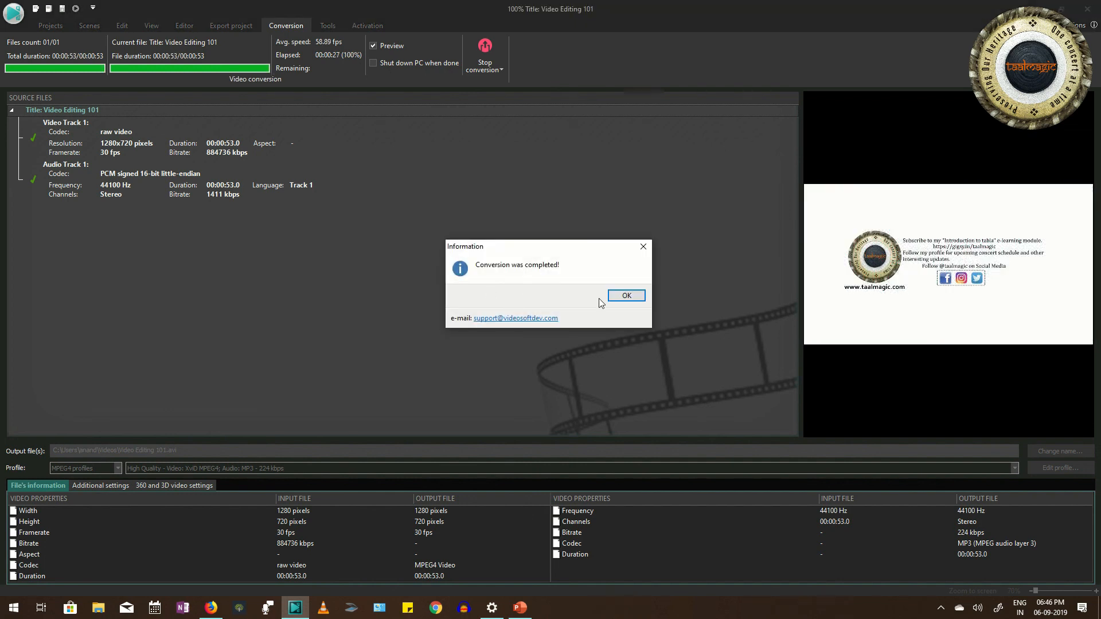
left_click(623, 299)
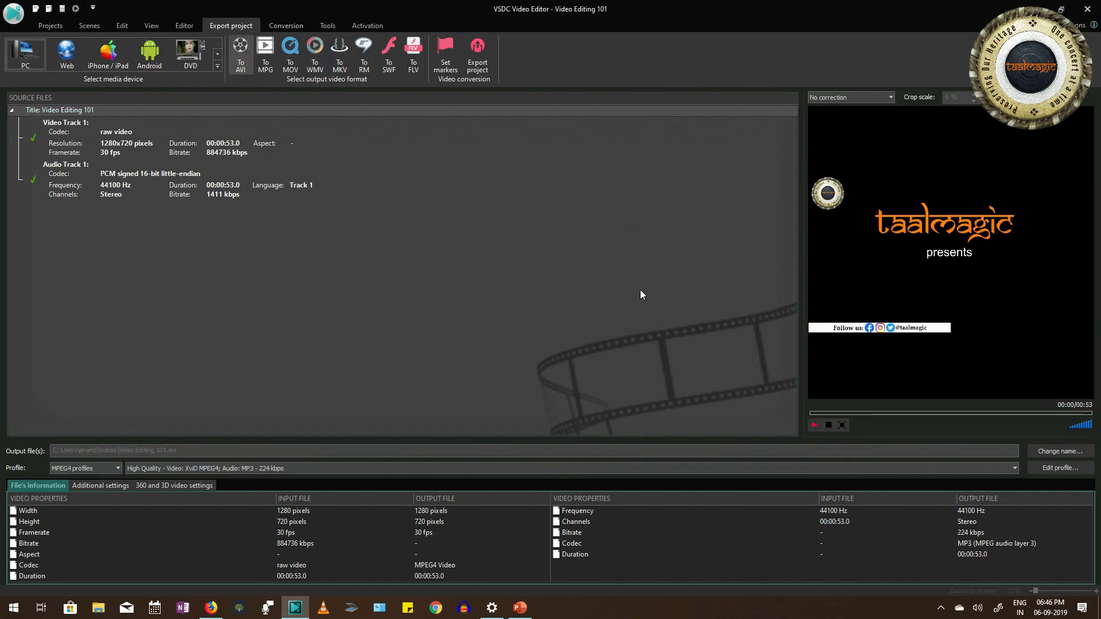
Open the Videos folder in File Explorer, play Video Editing 101.avi to check the export, and return to VSDC.
left_click(99, 611)
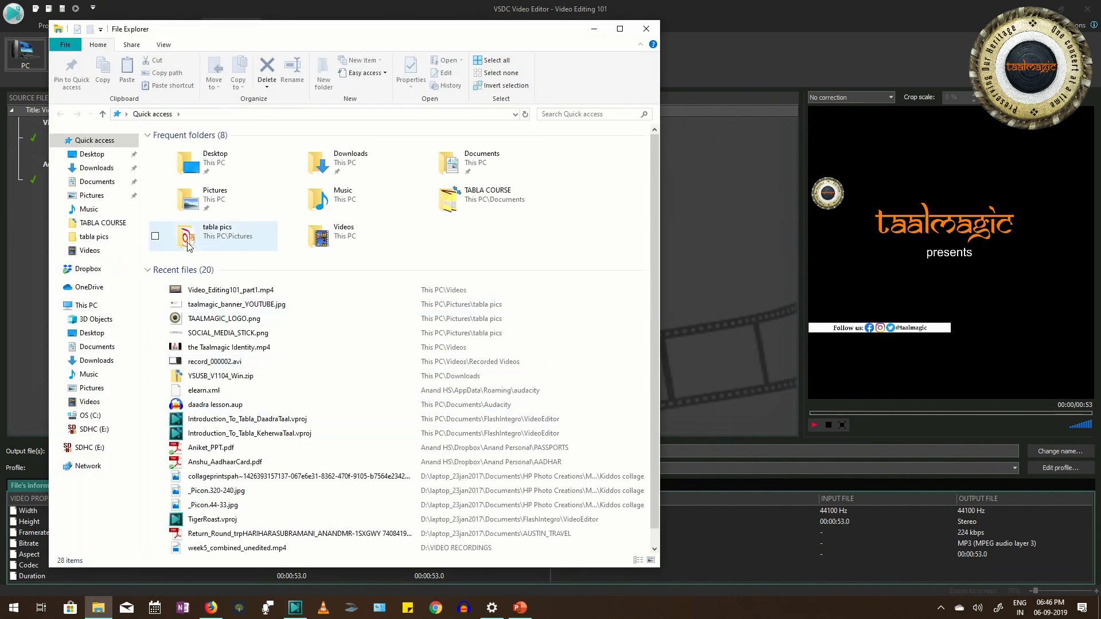
double_click(293, 238)
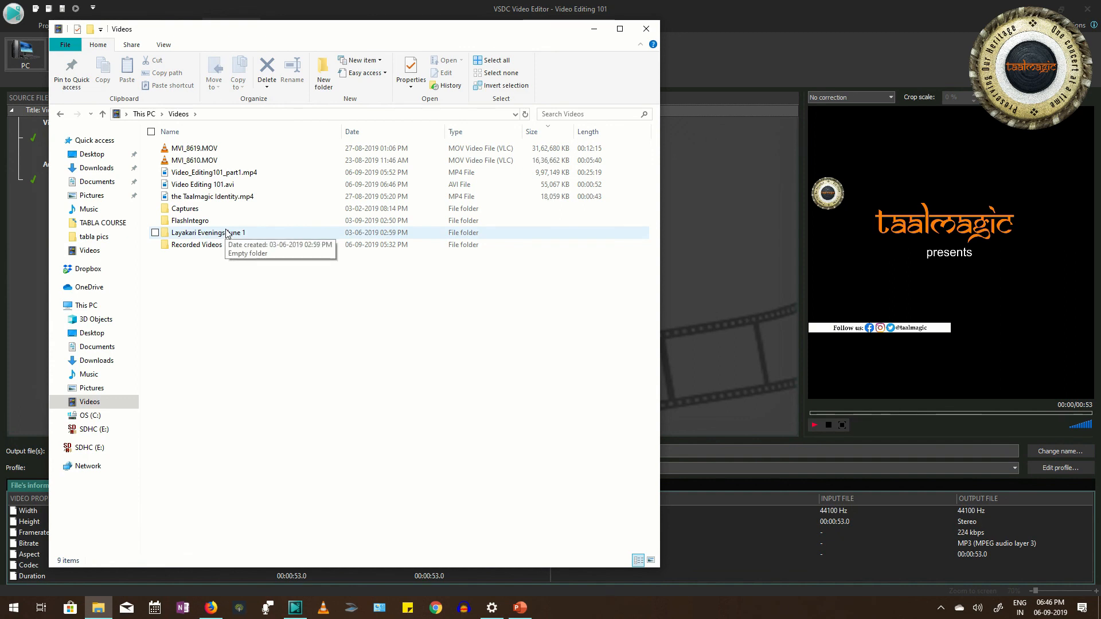
double_click(194, 186)
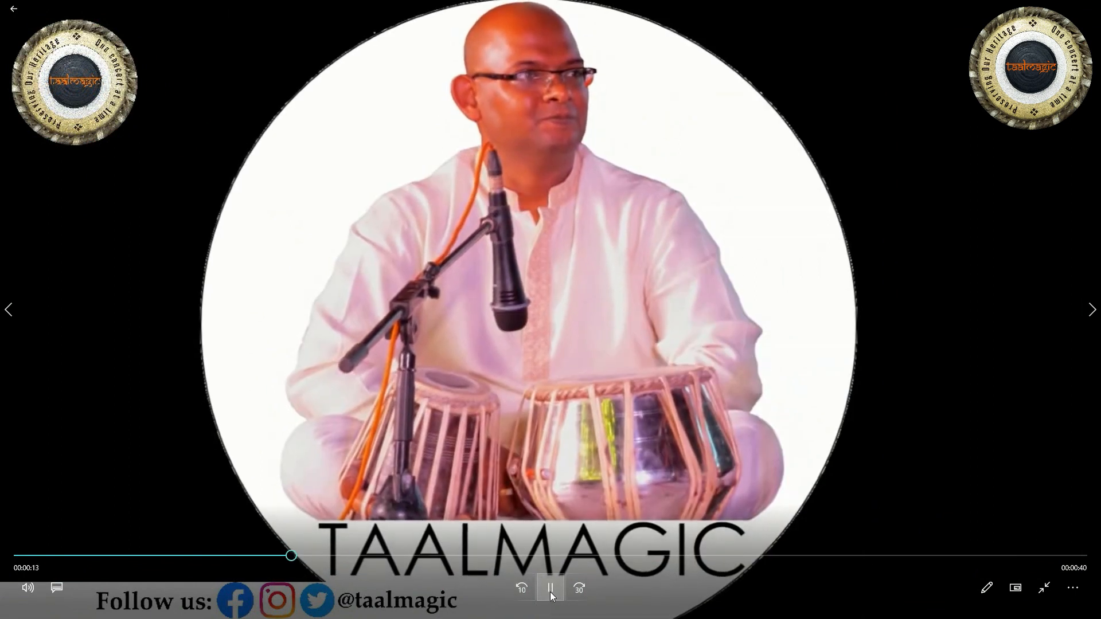
left_click(549, 589)
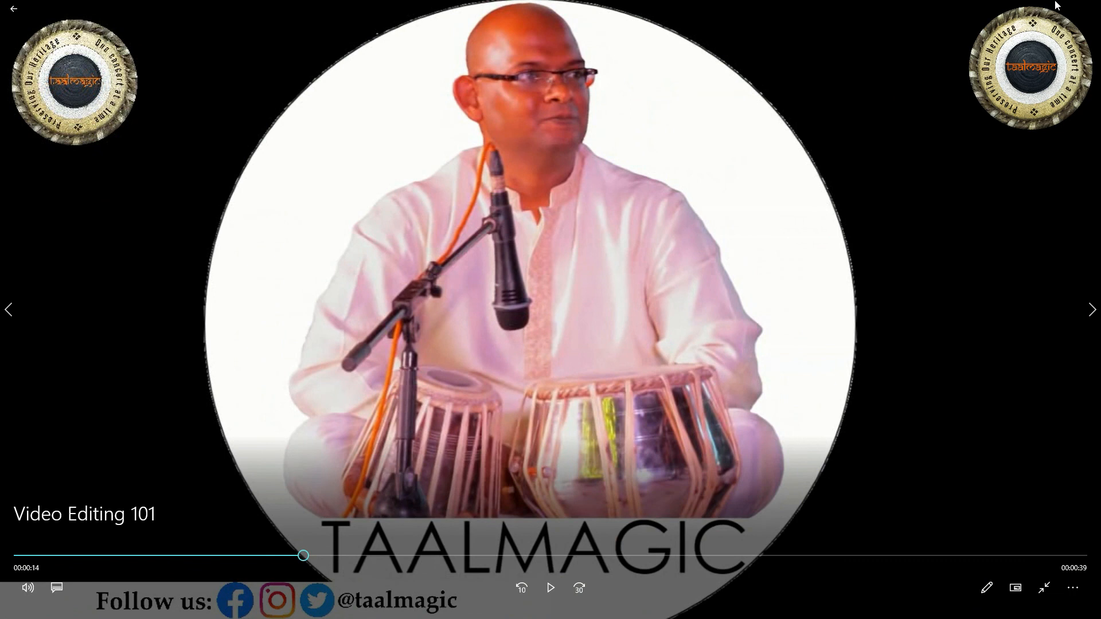
left_click(1087, 8)
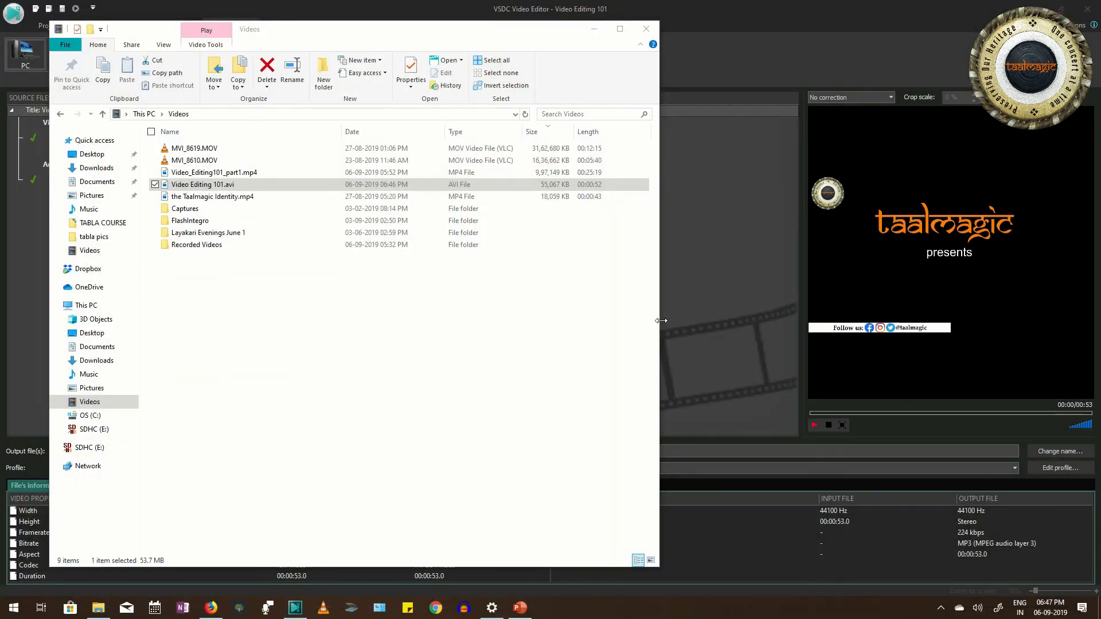
left_click(699, 2)
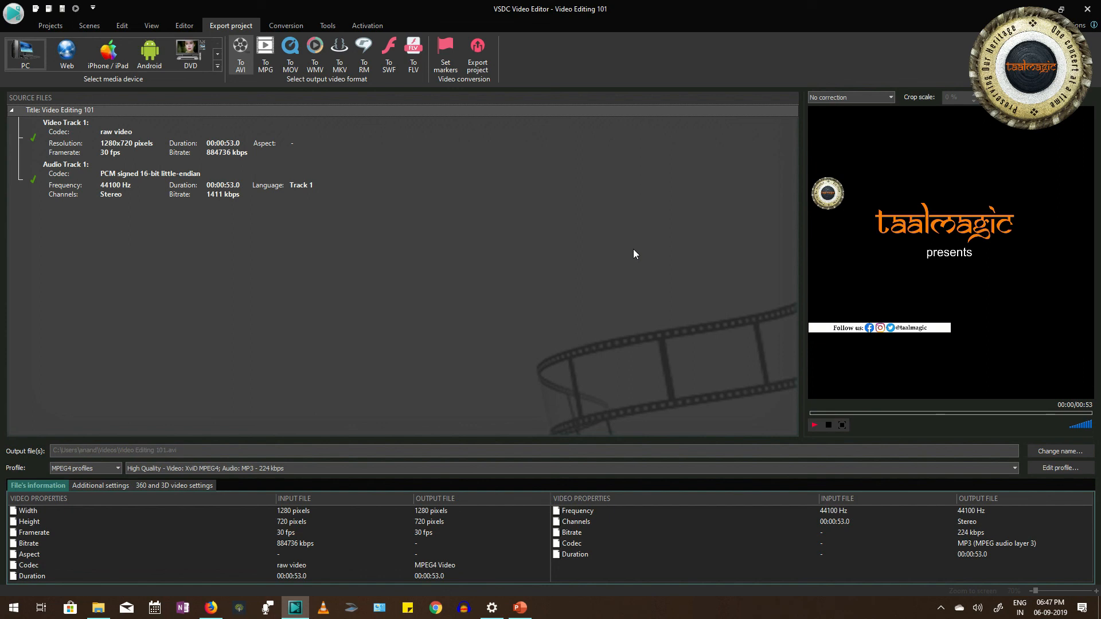
key("super+shift+s")
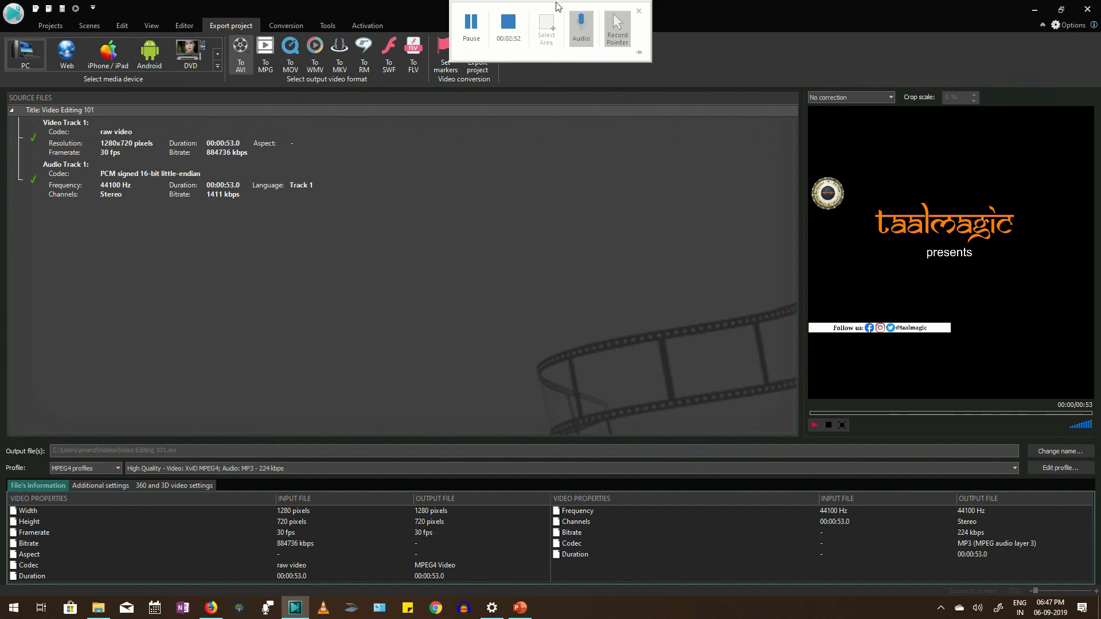